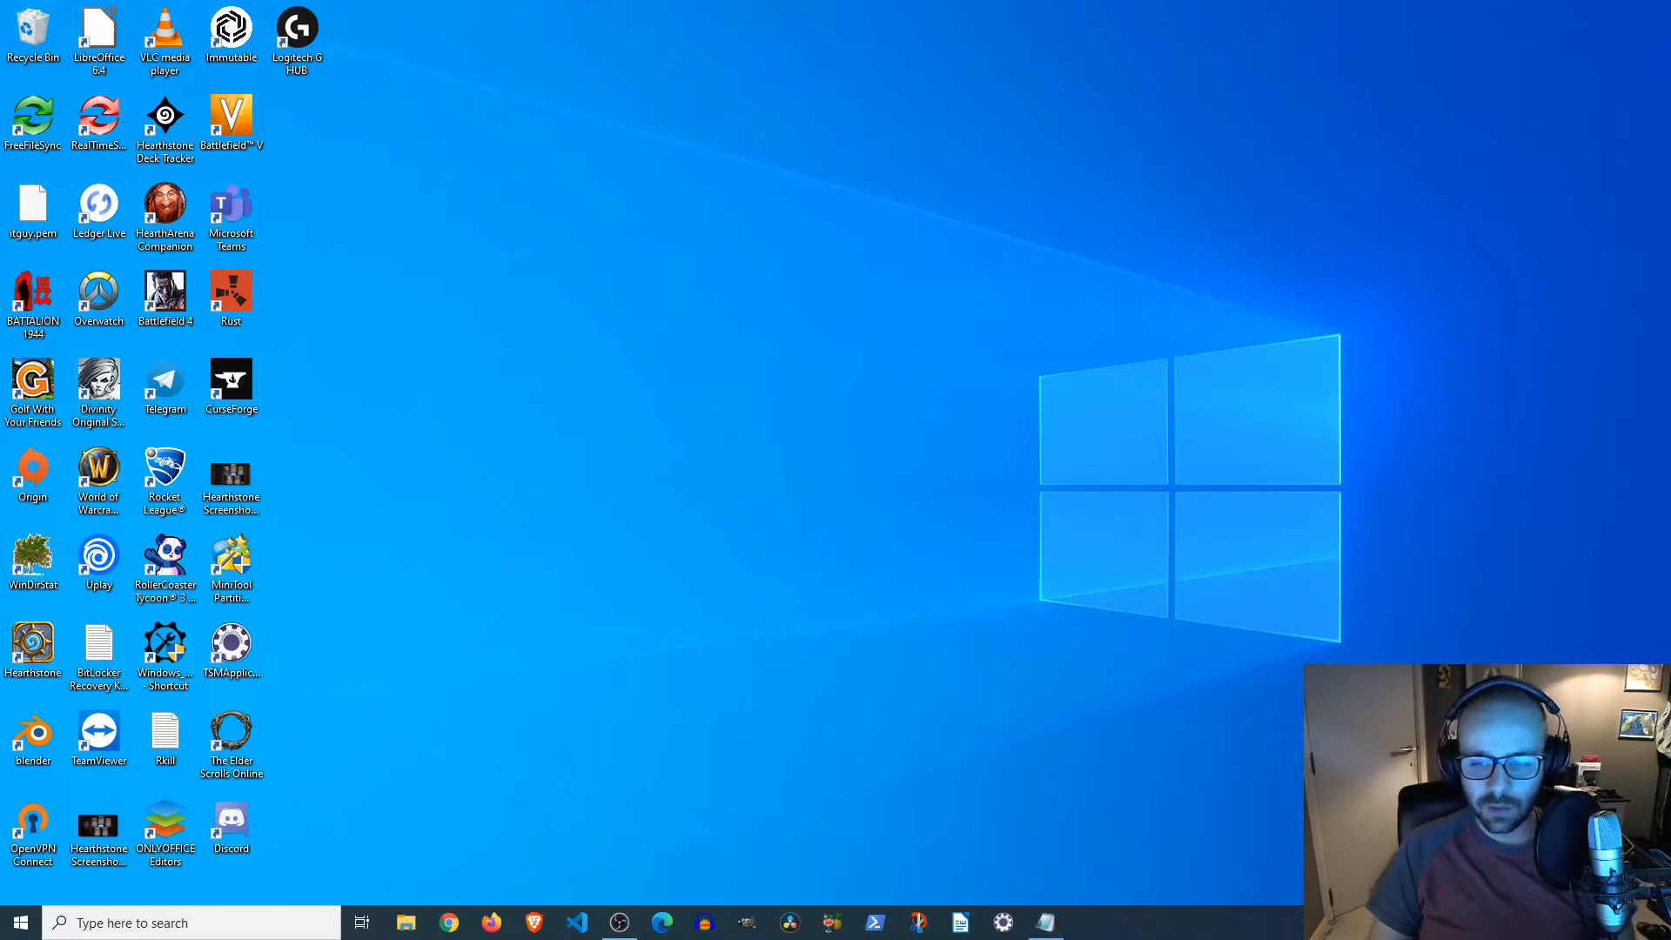
- Open Task Scheduler and widen the Name column of the task list so full task names fit
key(super)
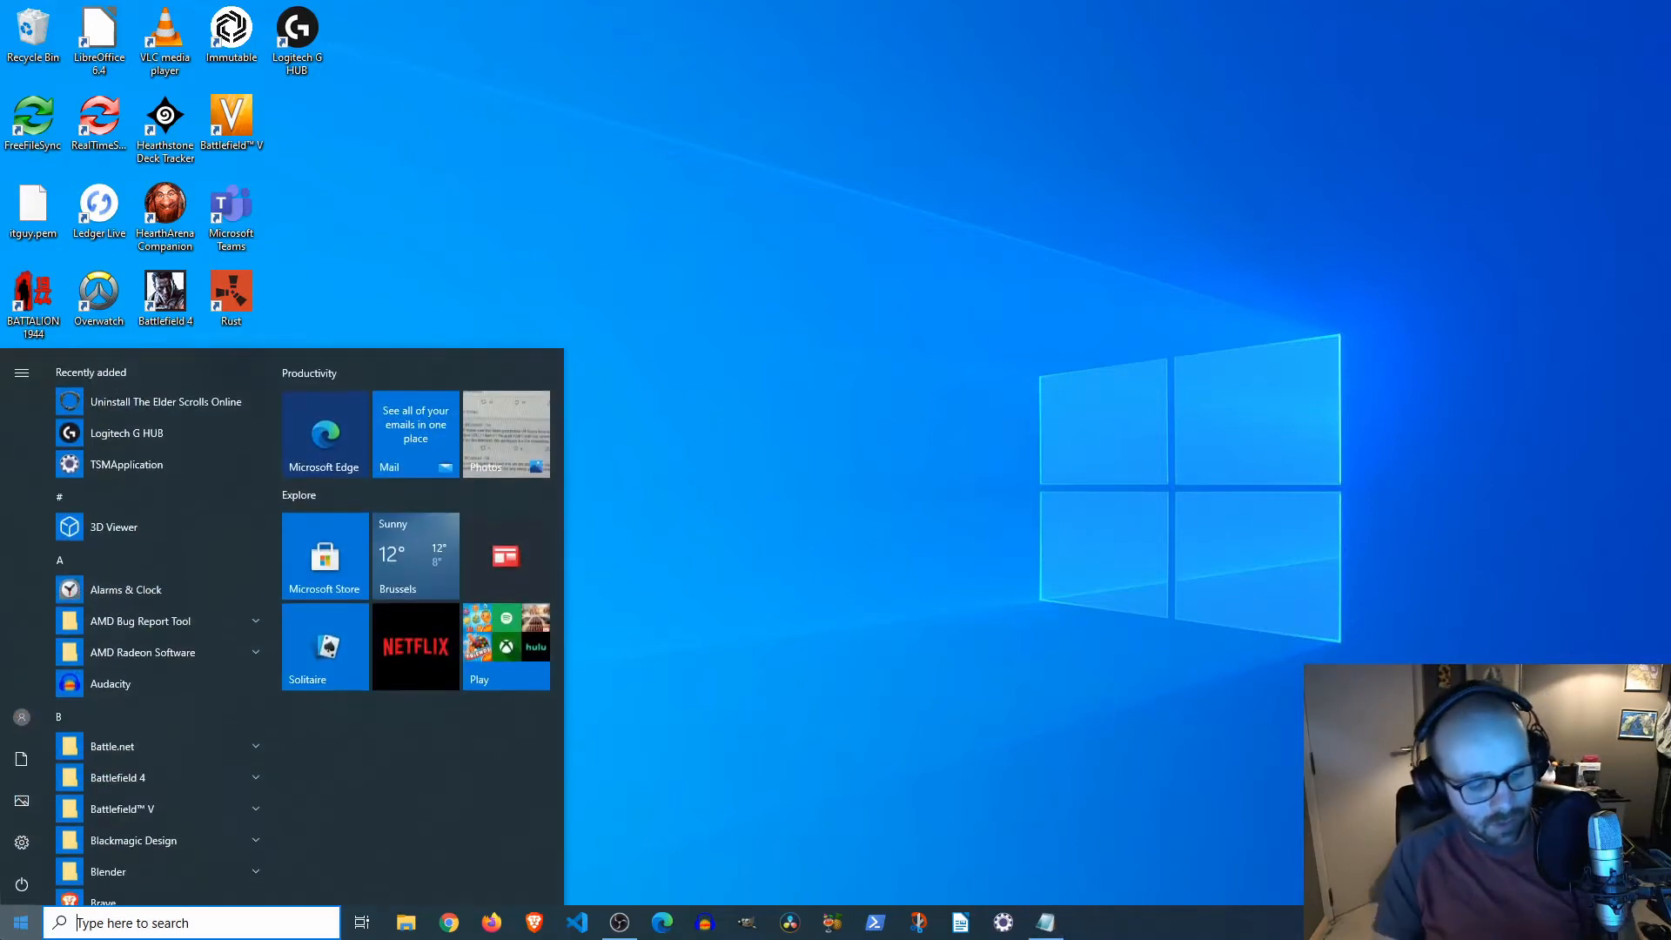
text(task)
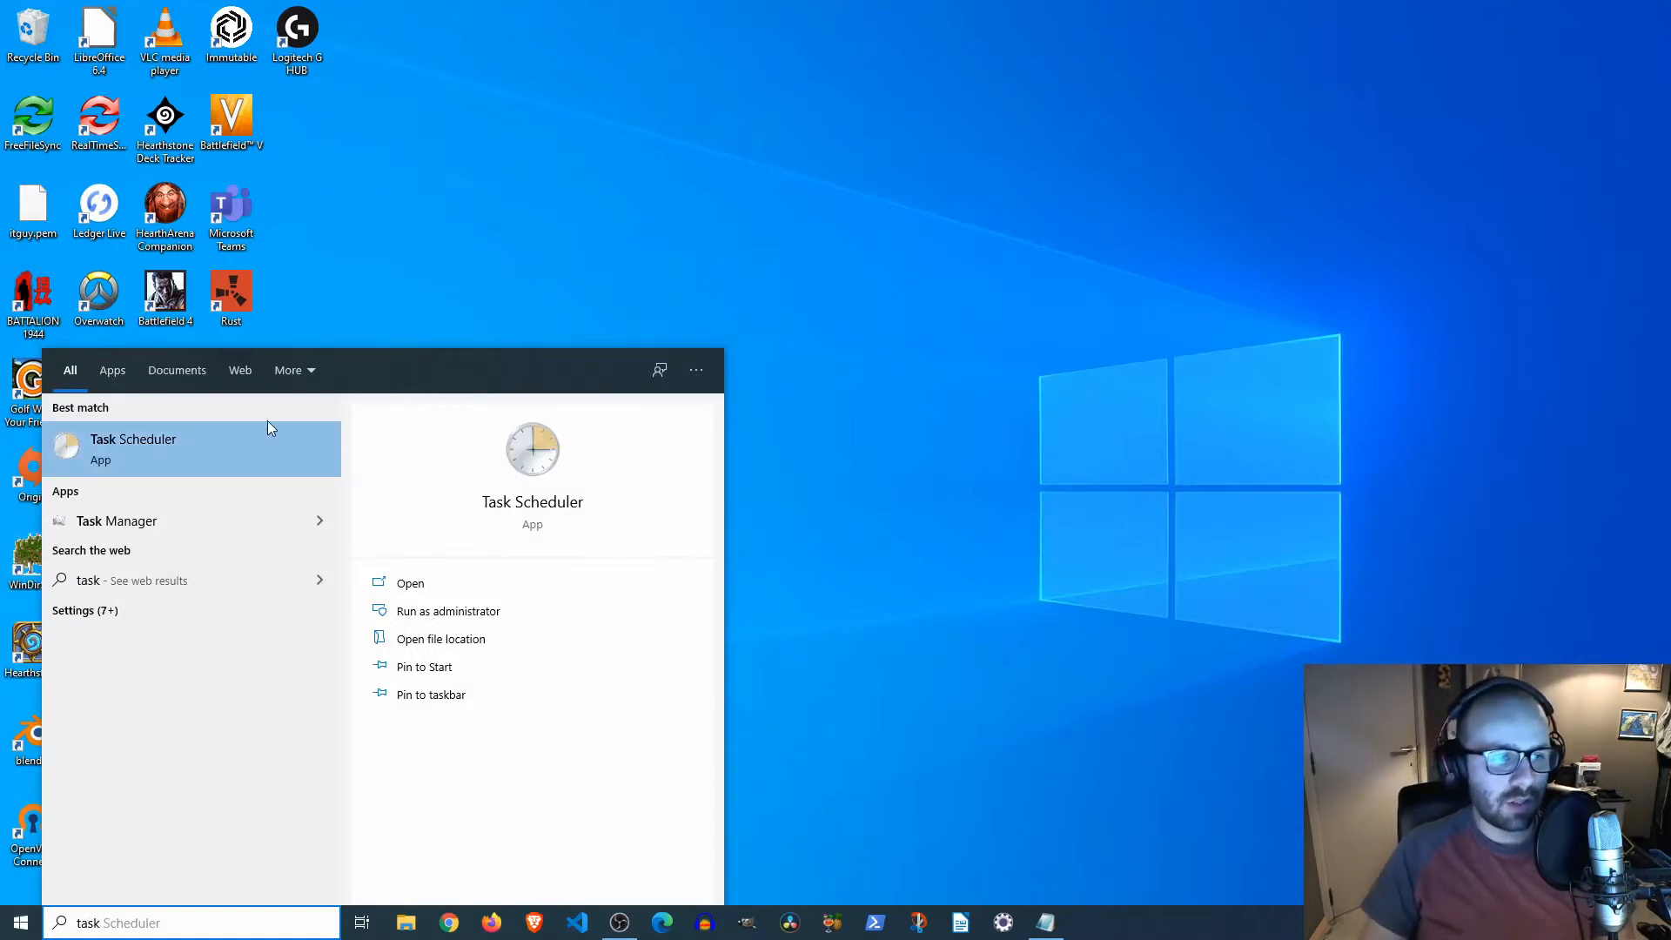
click(187, 439)
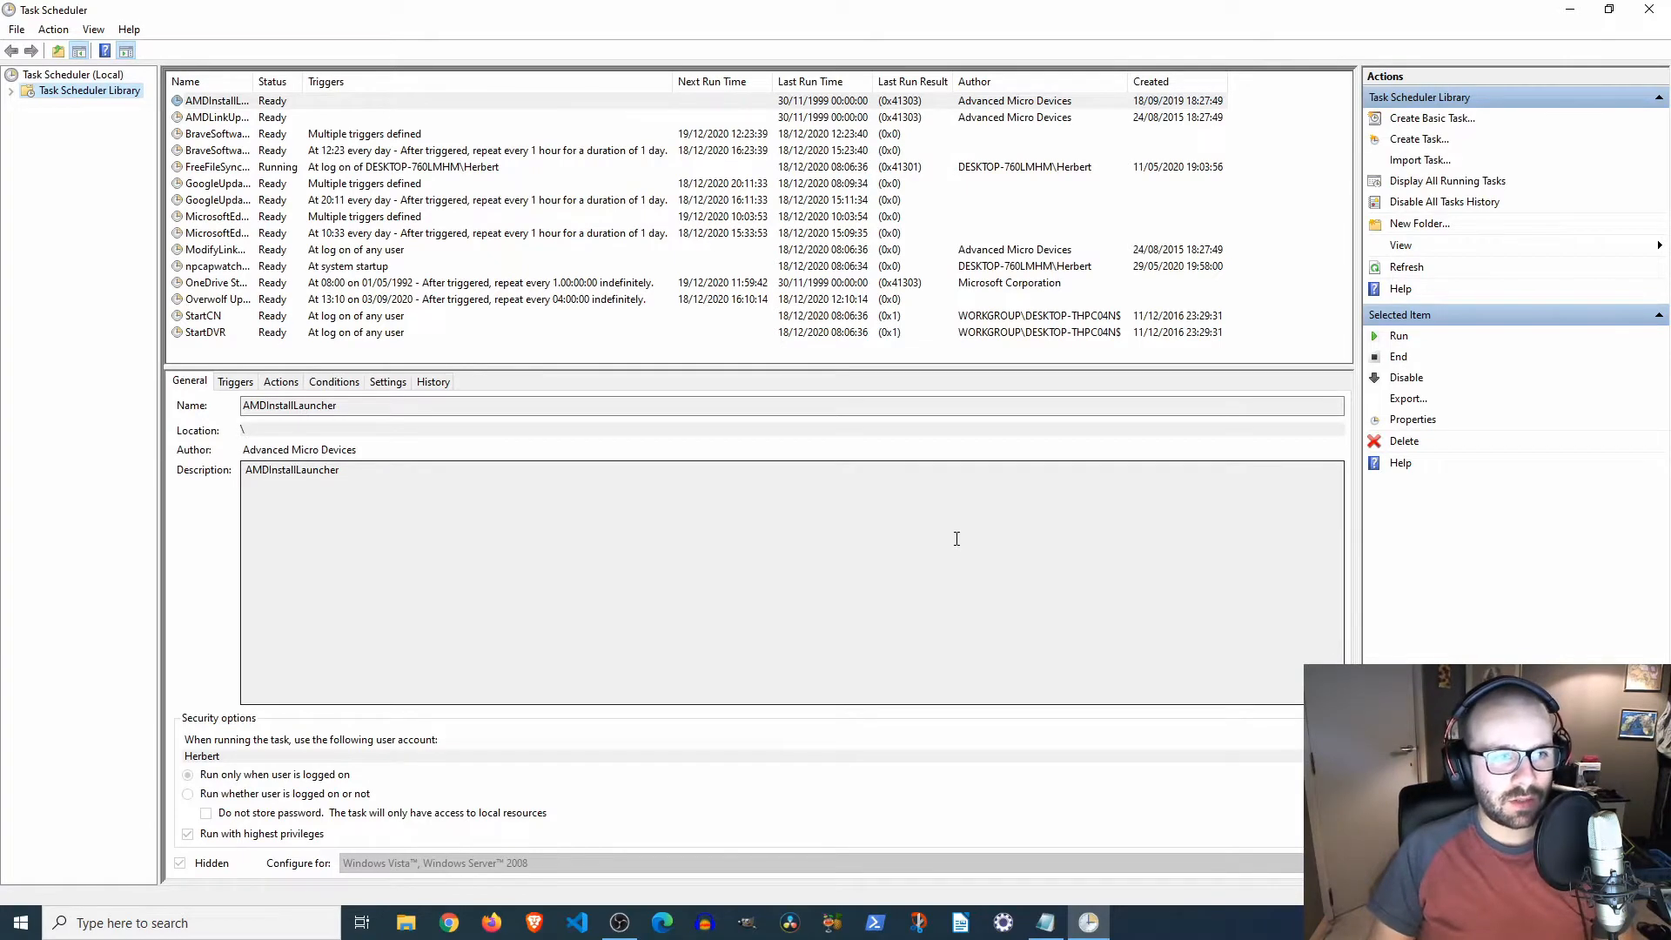
click(522, 182)
drag(254, 81, 373, 81)
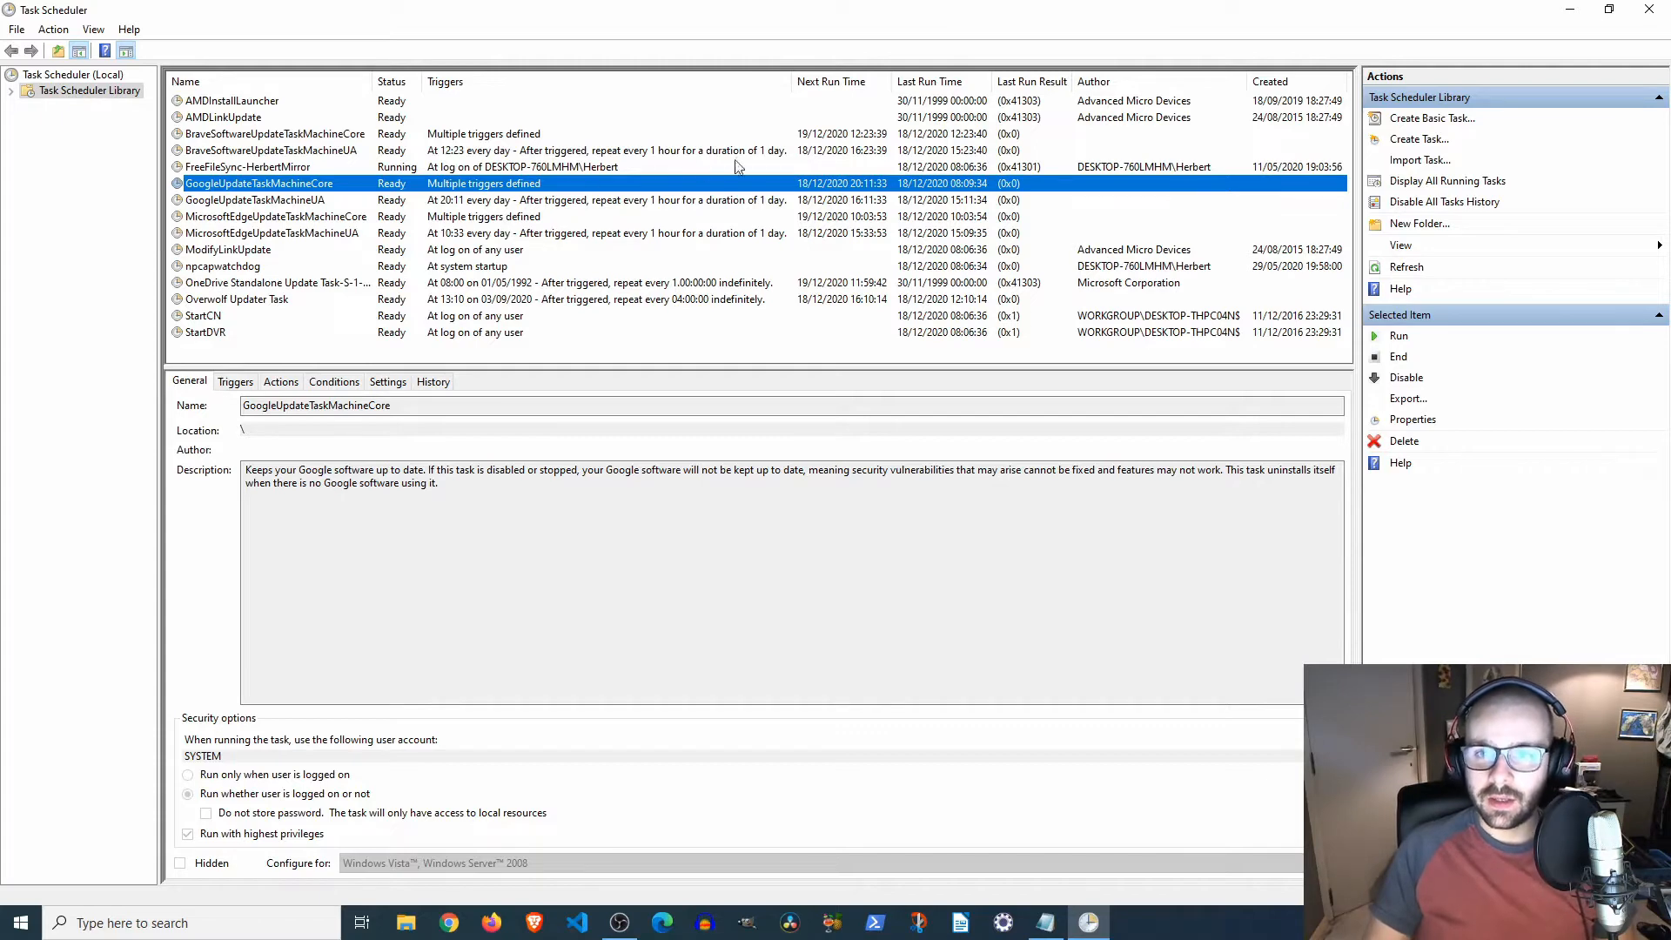
- Start creating a basic task named "Test" and proceed to its trigger choice
click(1427, 120)
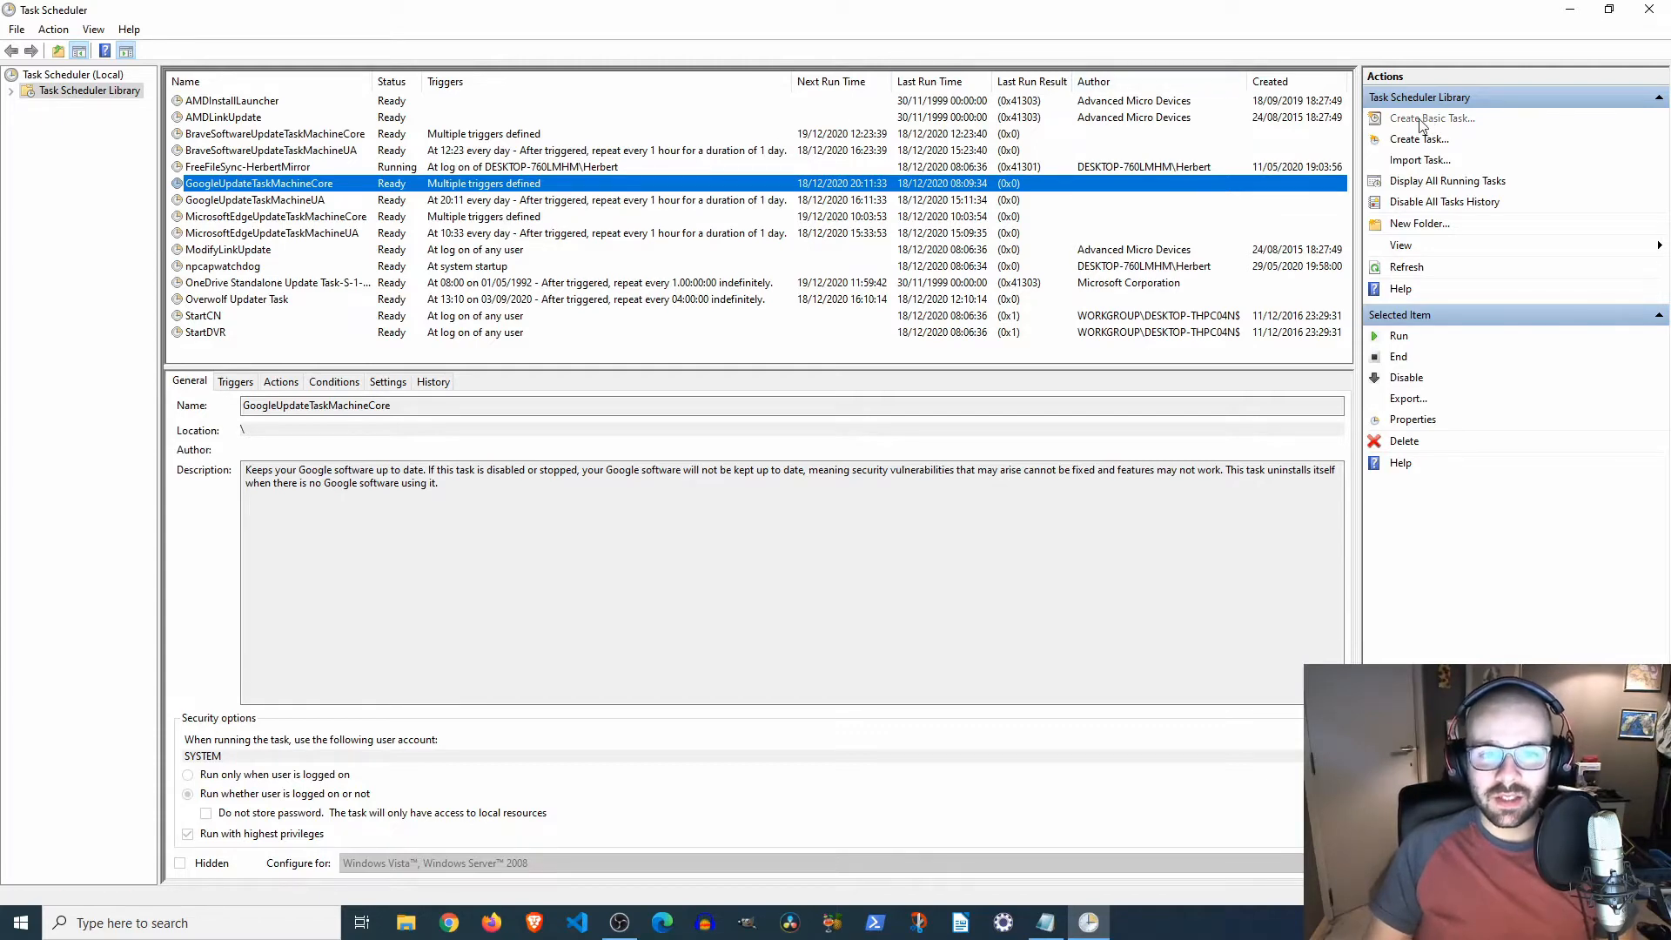
drag(857, 258, 831, 232)
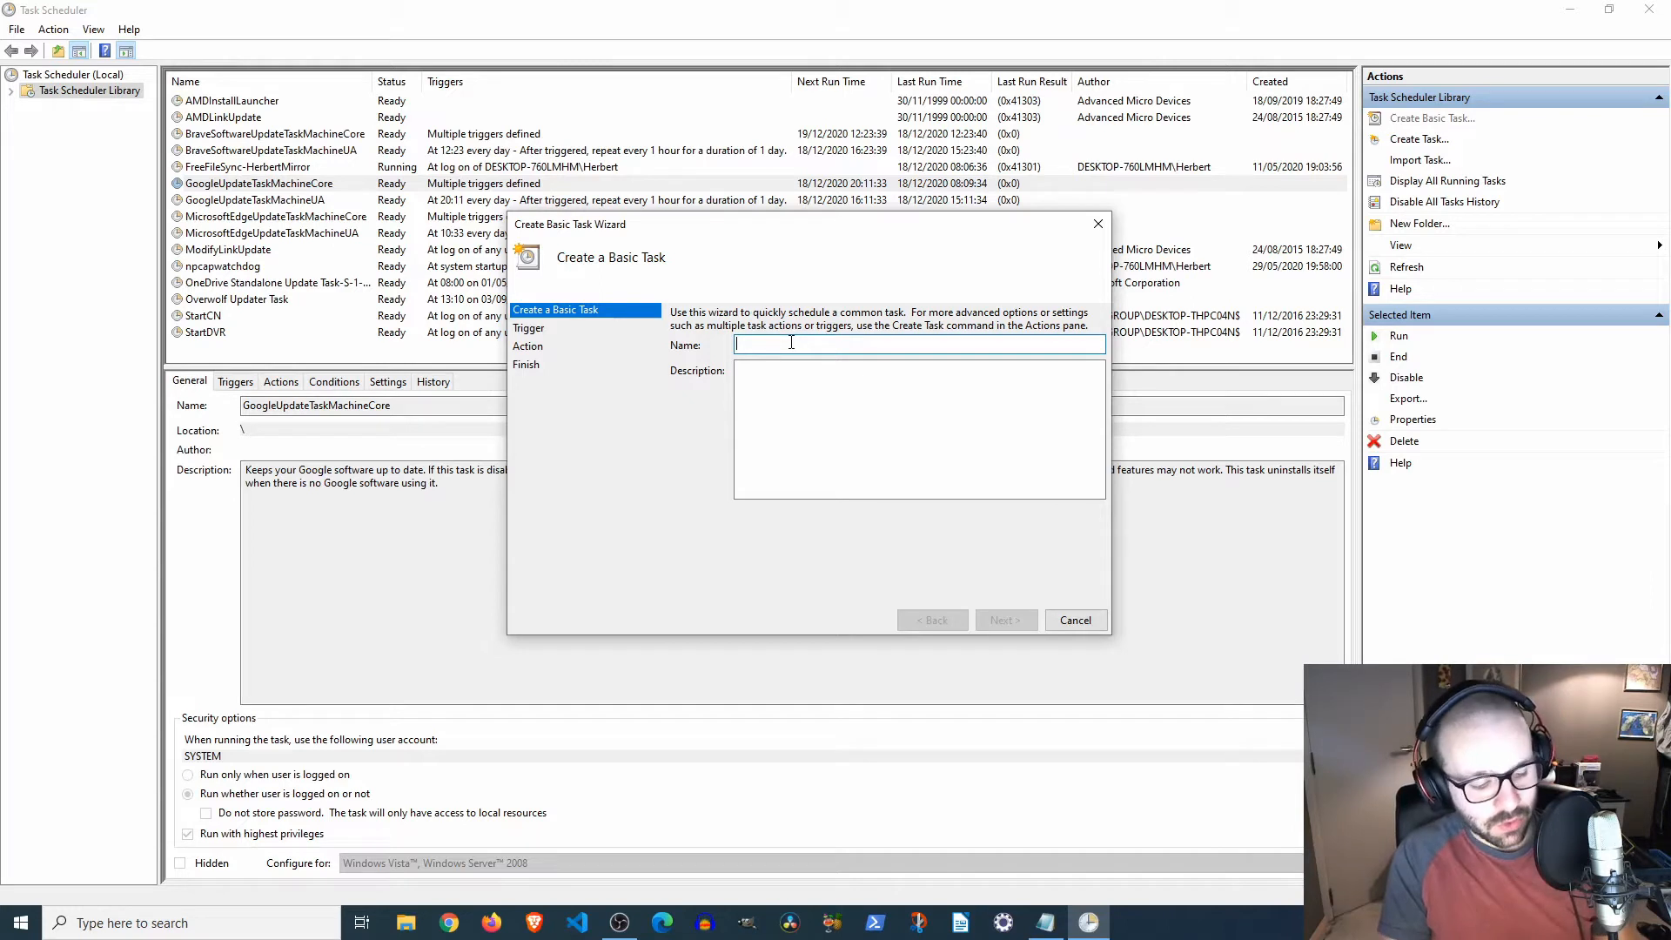
text(Test)
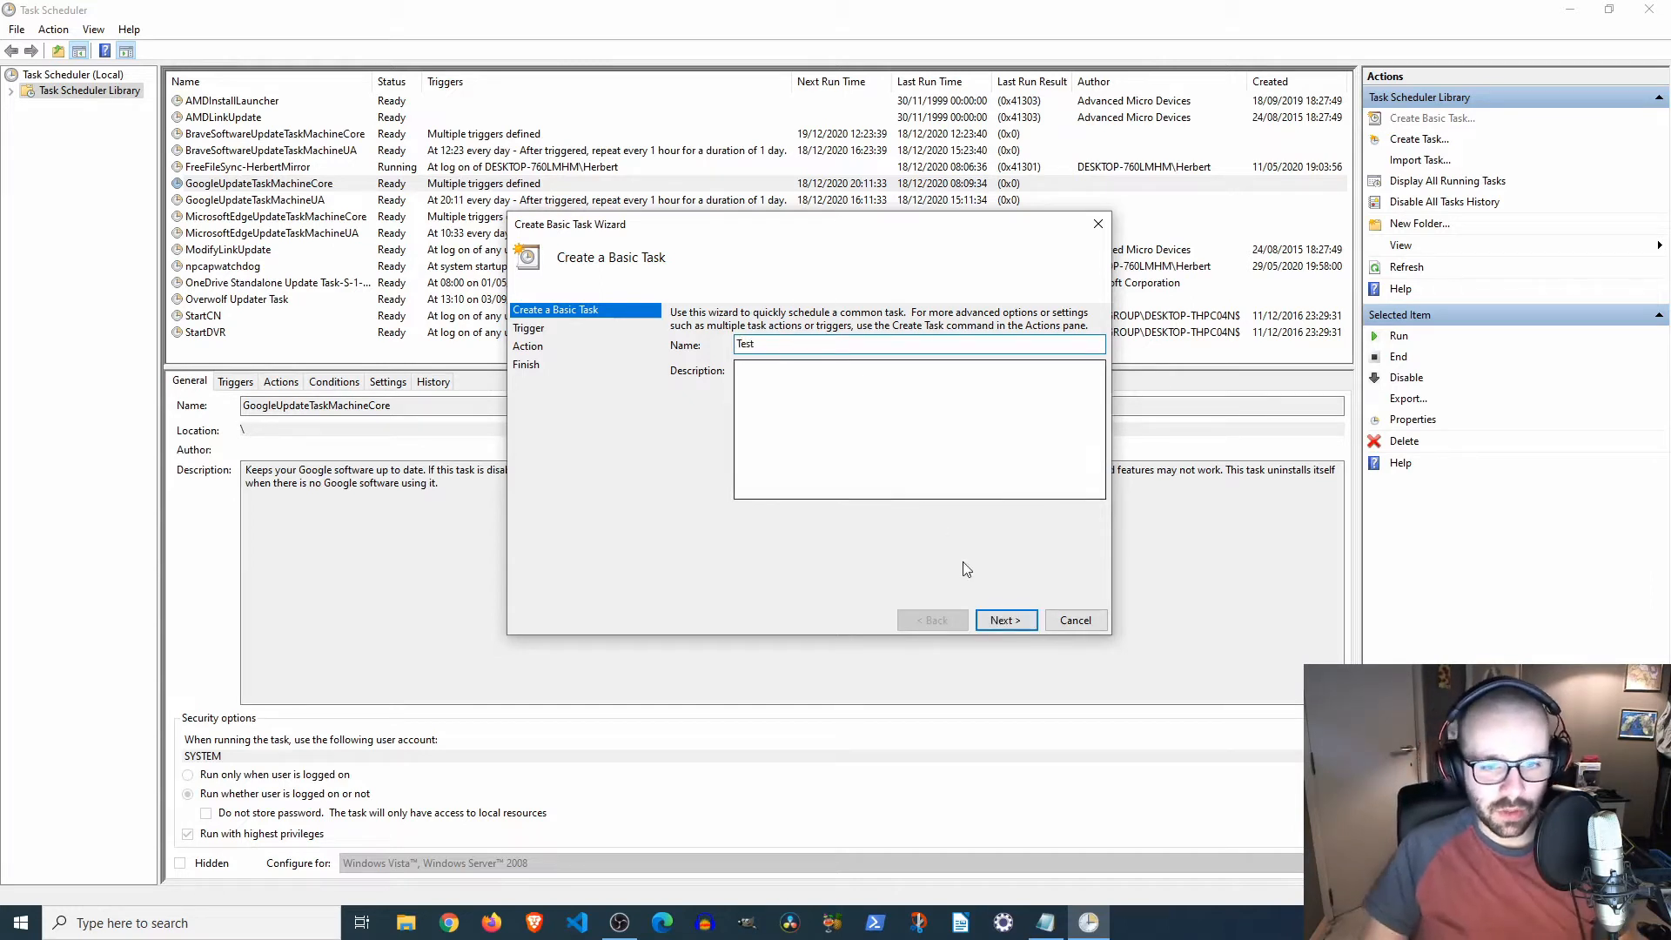
click(1003, 619)
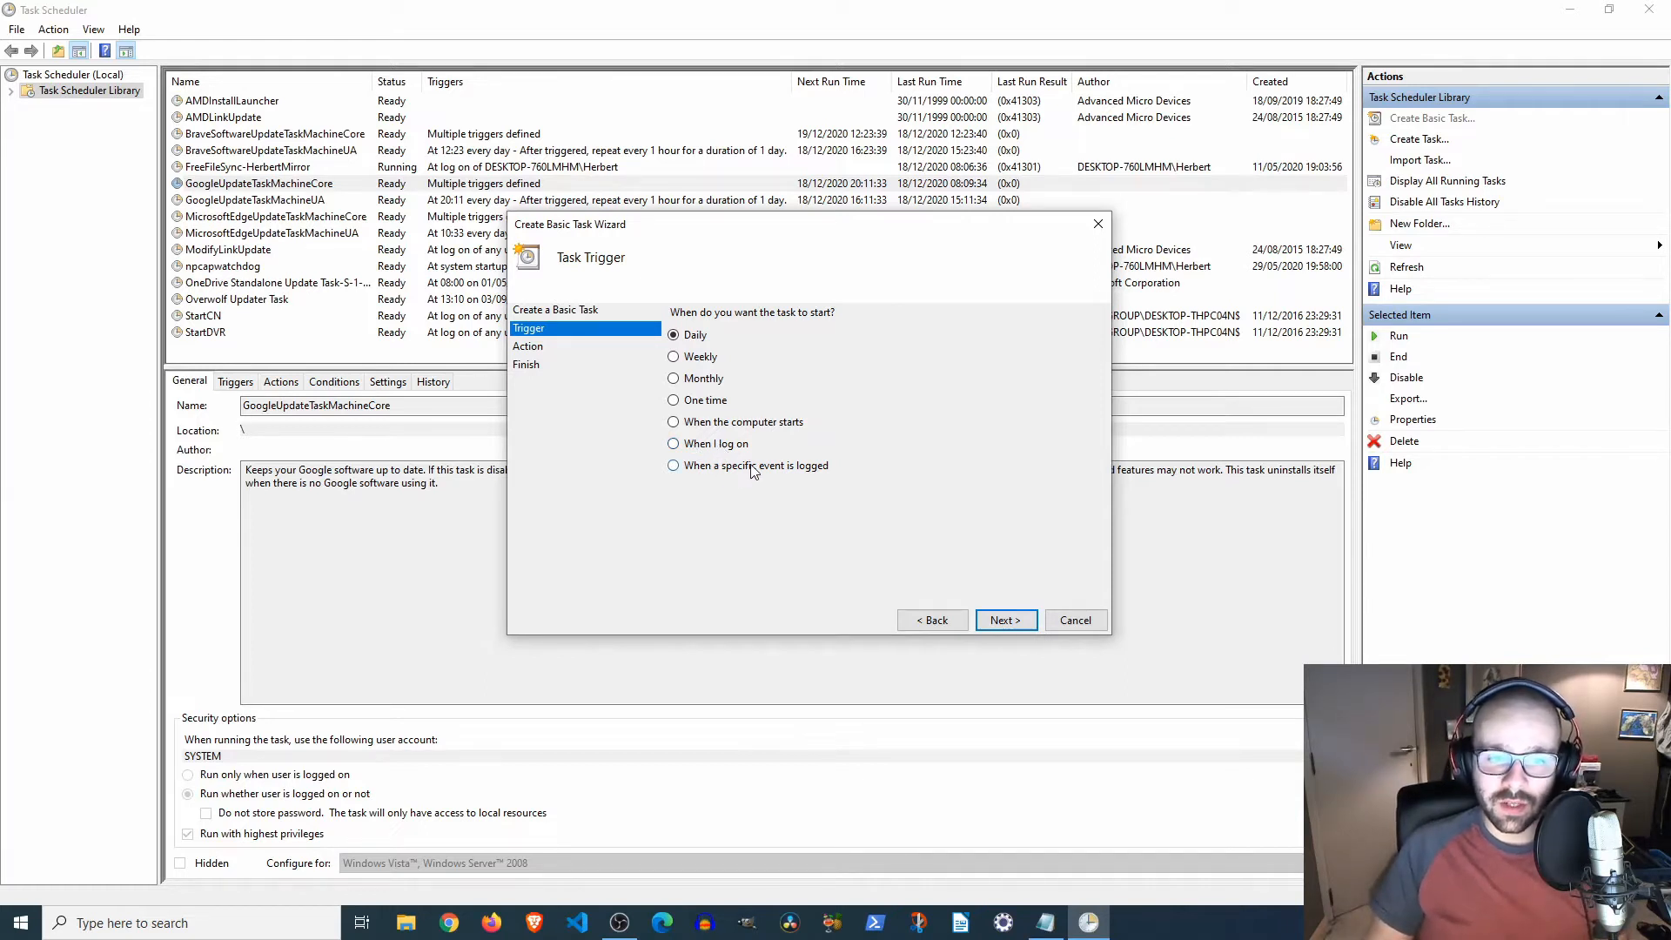
- Examine several warning events in the Windows System log in Event Viewer, then close it to return to the task wizard
right_click(21, 923)
click(70, 510)
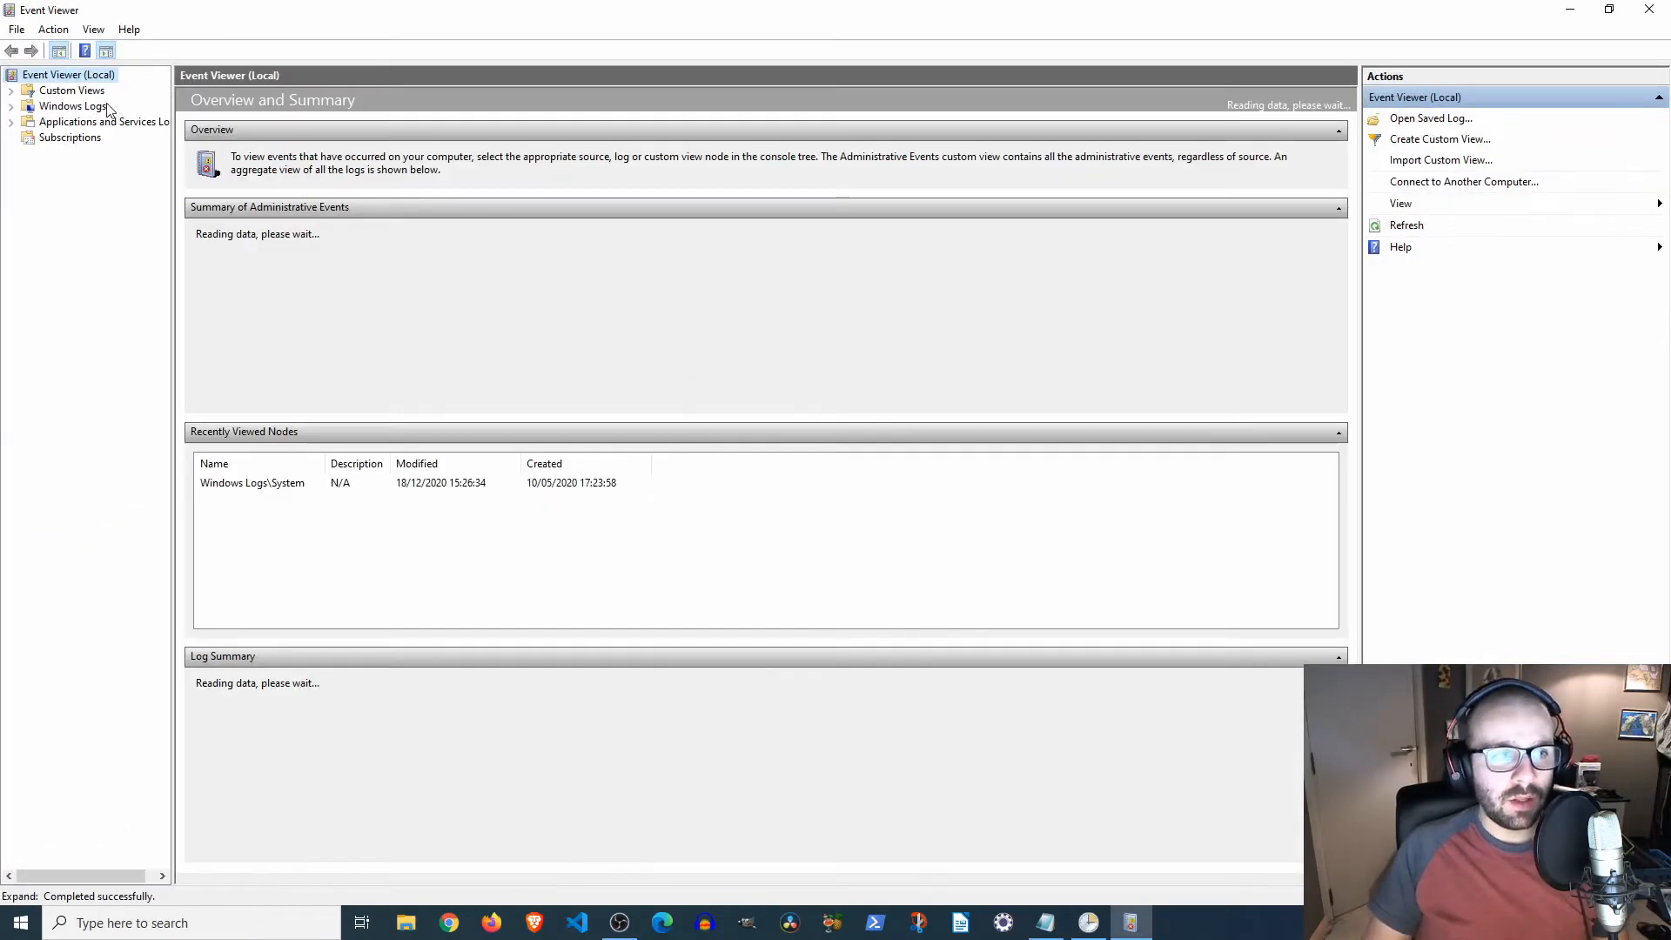
click(11, 106)
click(72, 168)
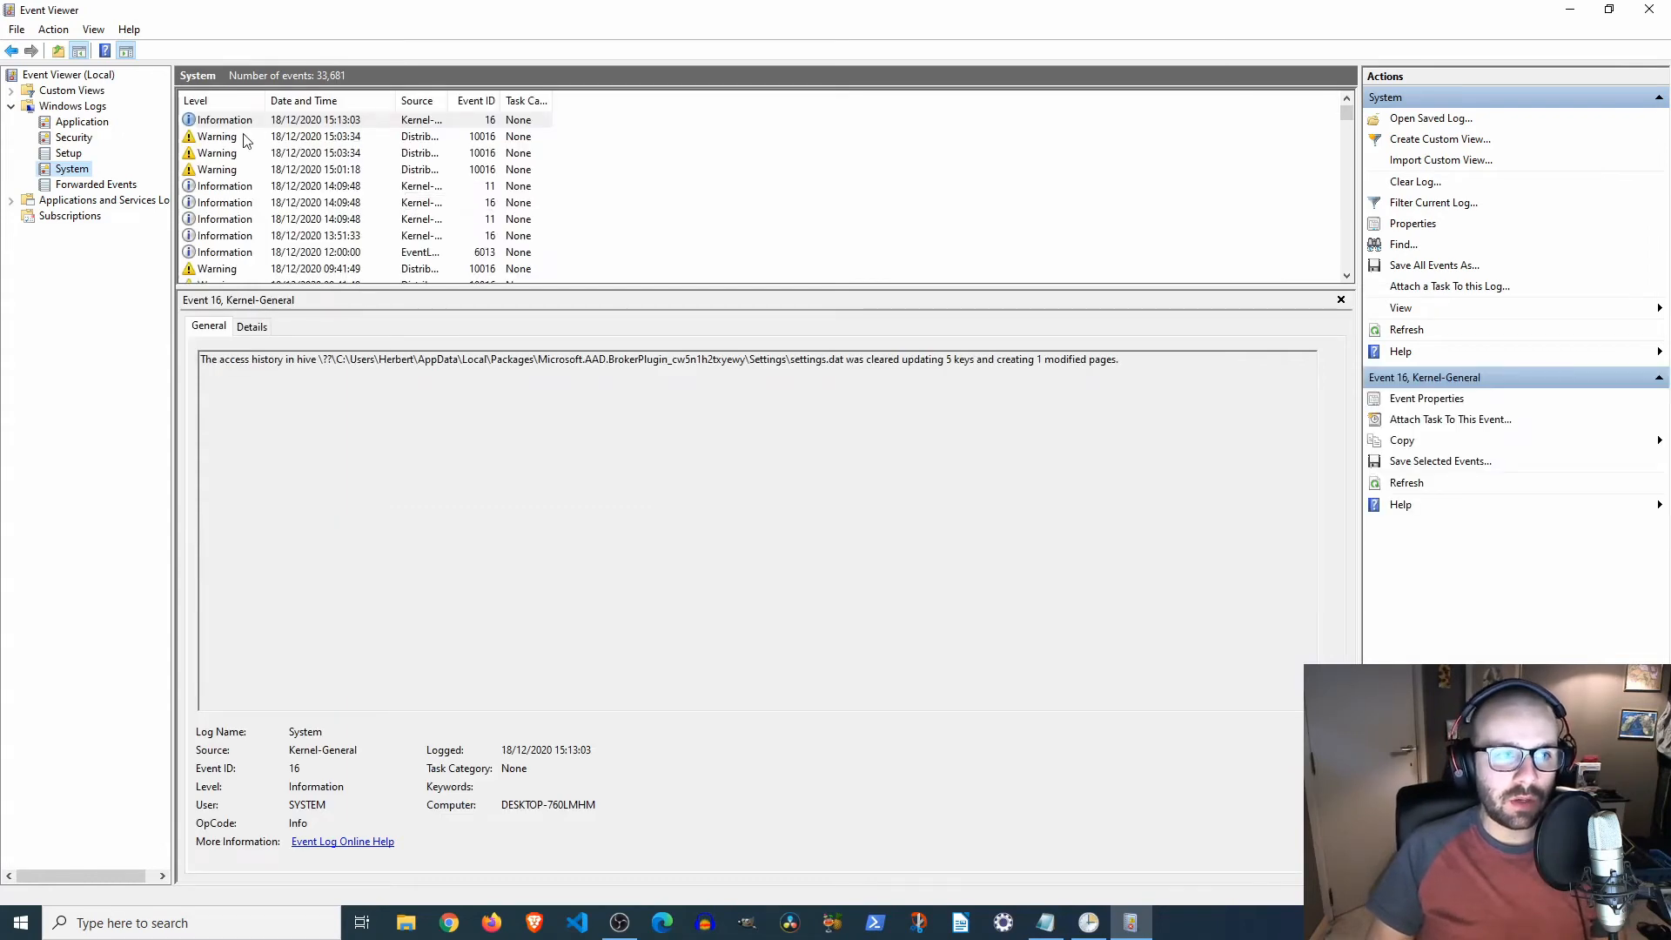
click(244, 137)
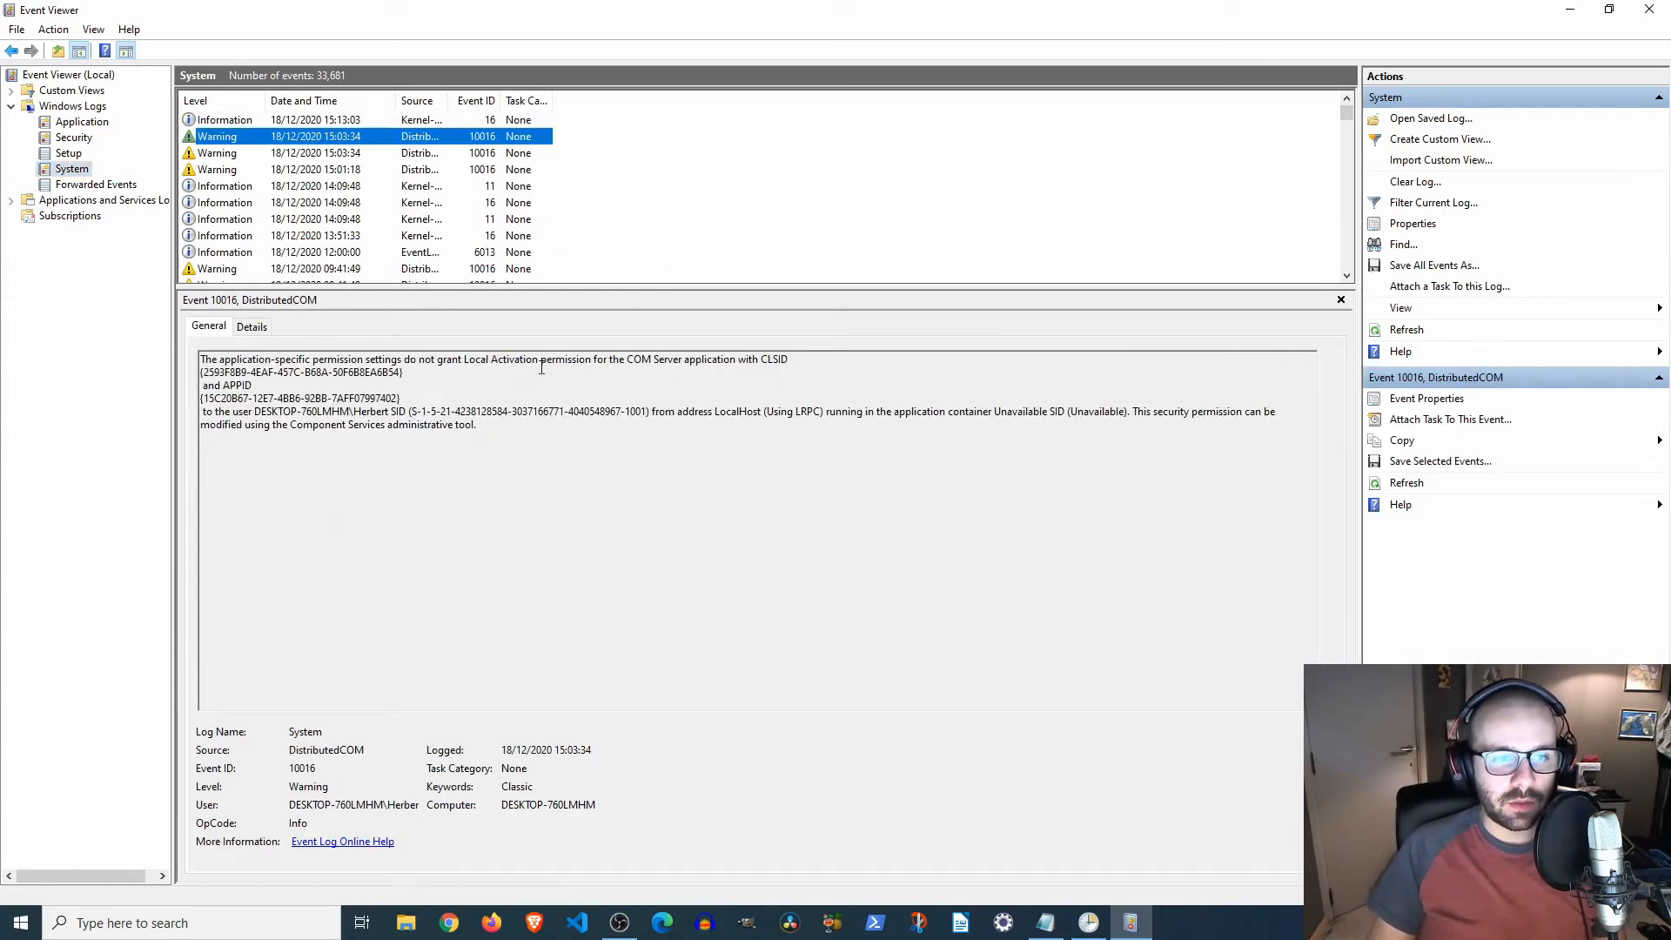
scroll(274, 155, down, 3)
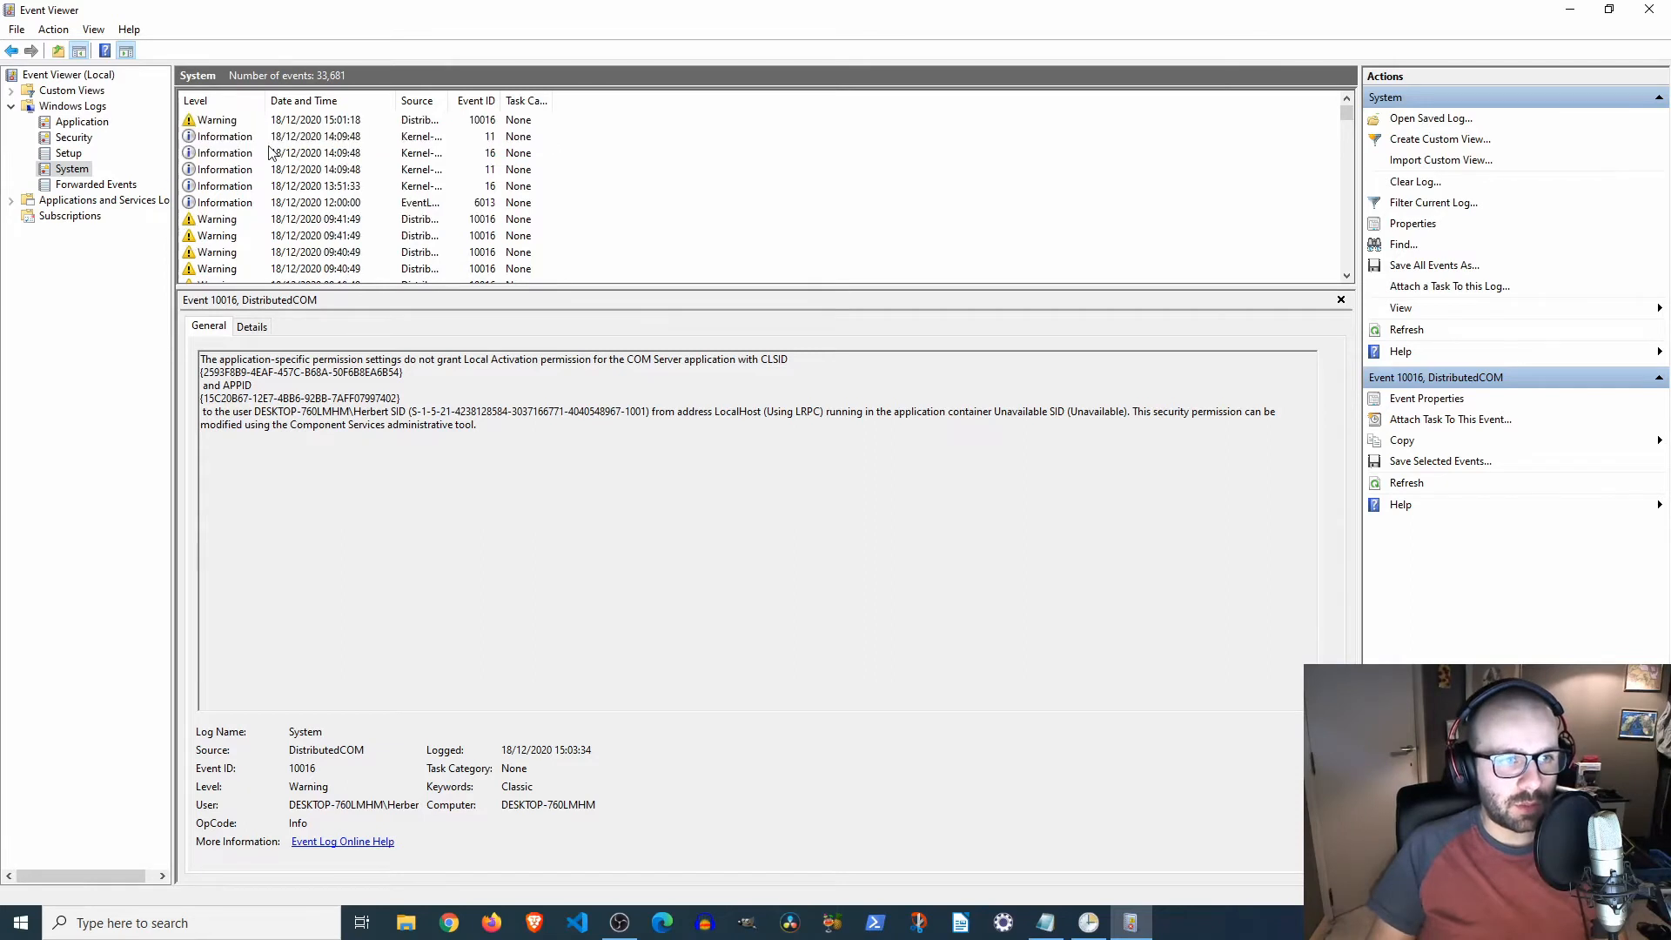
scroll(279, 157, down, 4)
scroll(292, 161, up, 7)
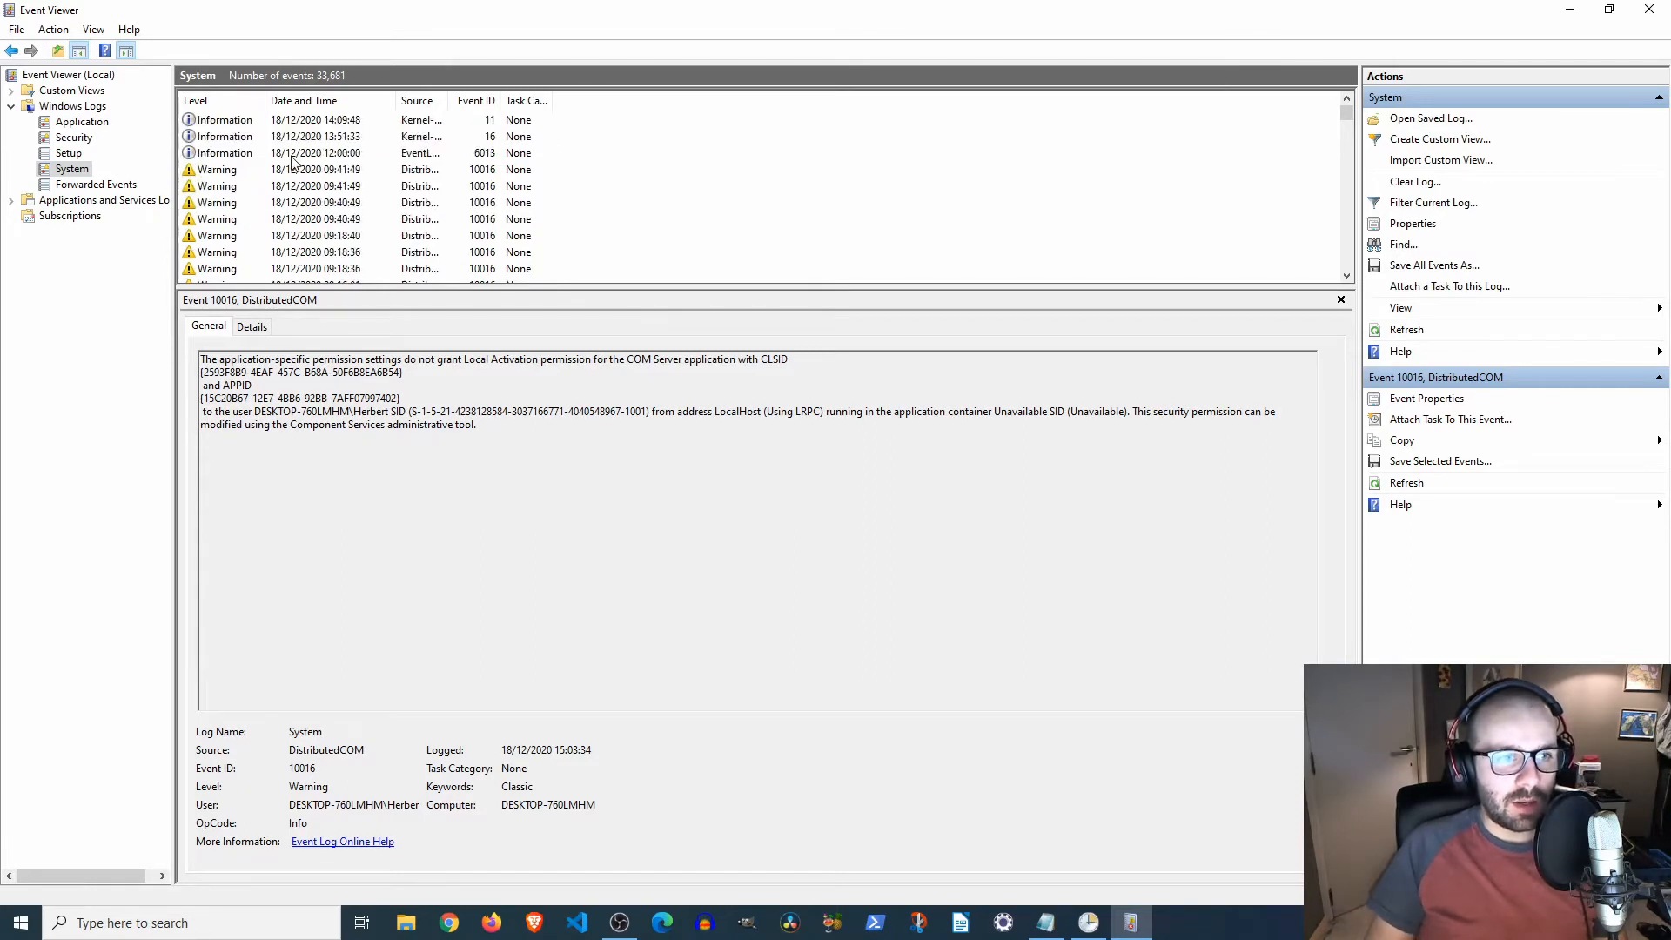
click(241, 155)
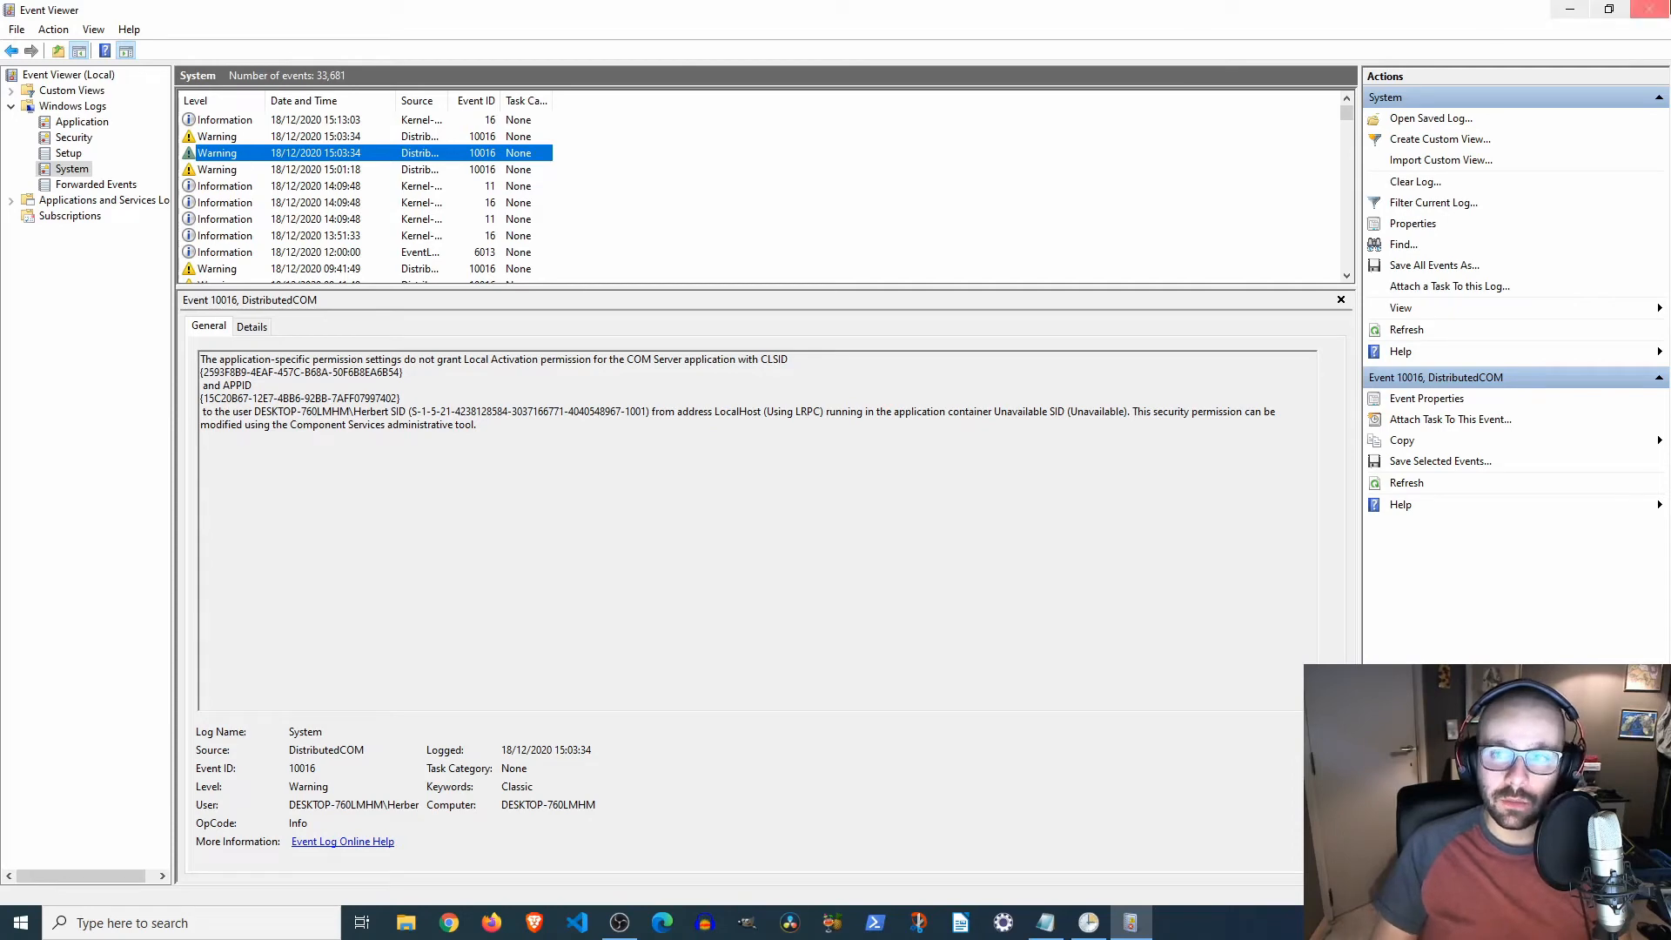
click(1650, 10)
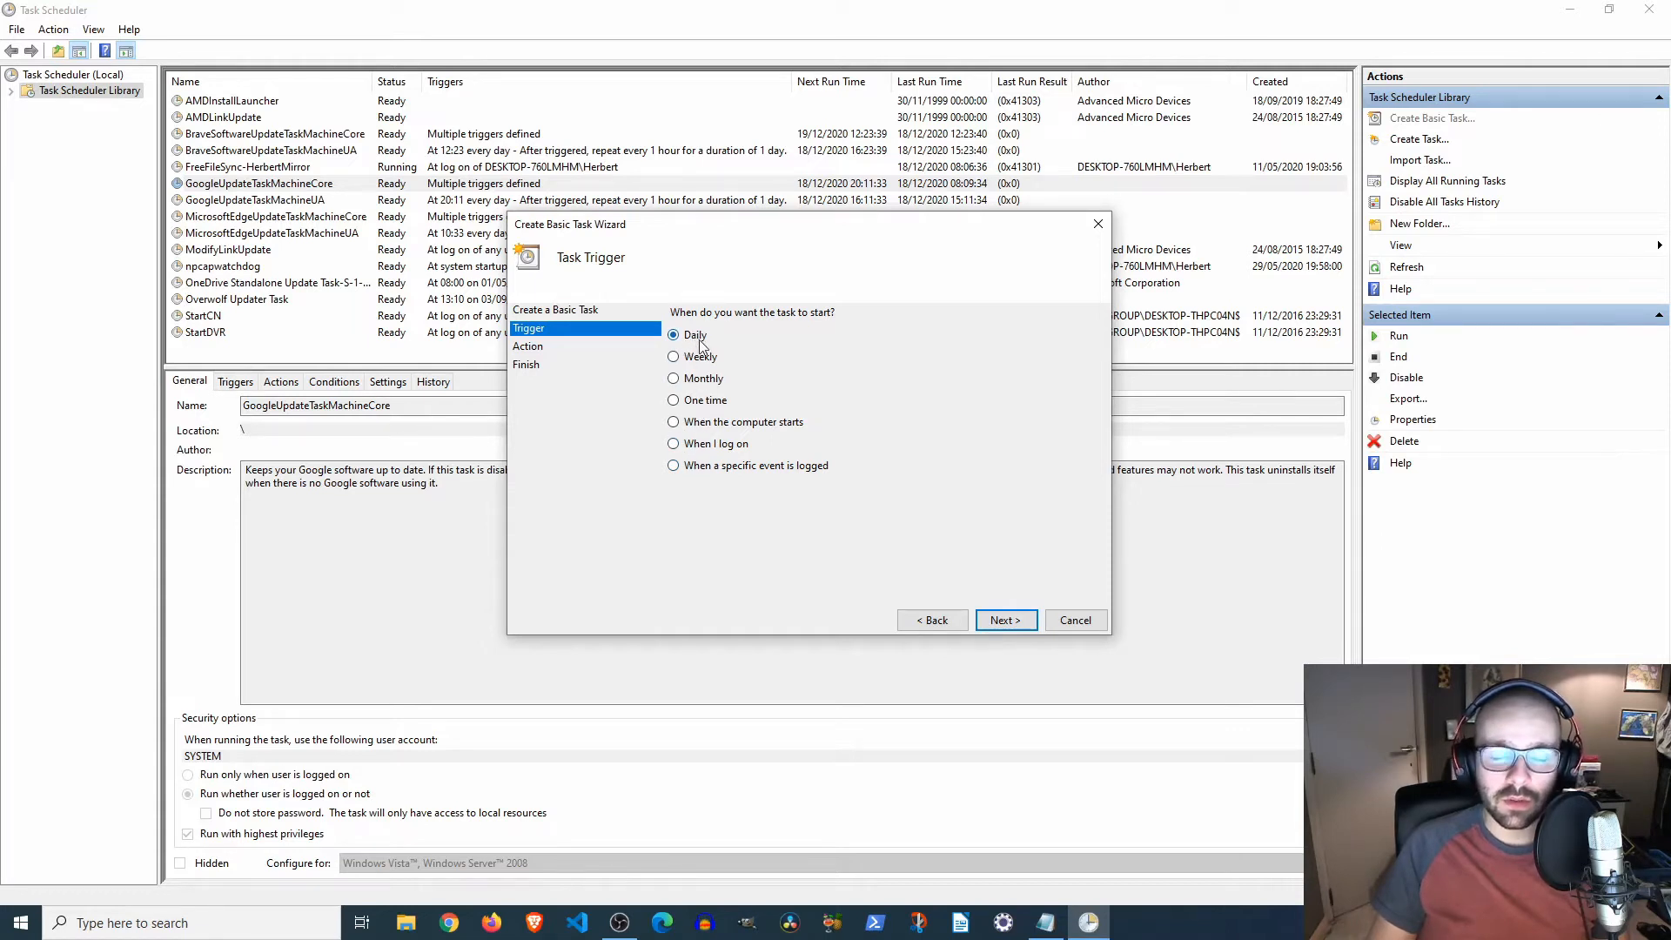
- Give the task a daily trigger with a start time of 15:31:00
click(1003, 619)
click(826, 319)
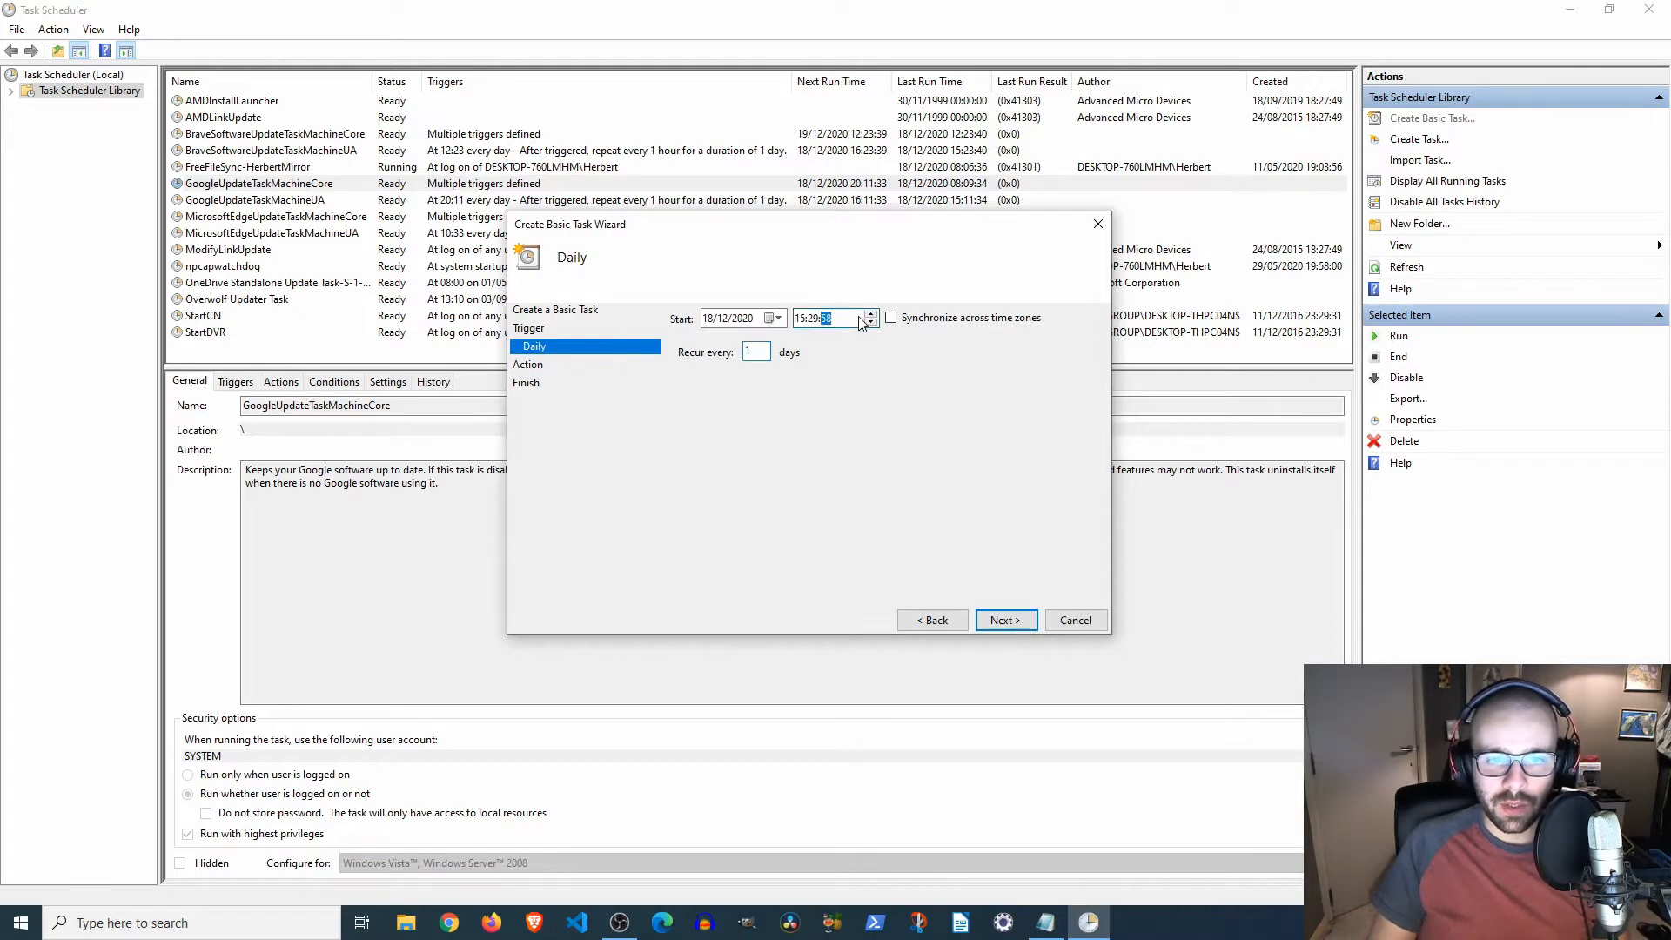
click(817, 319)
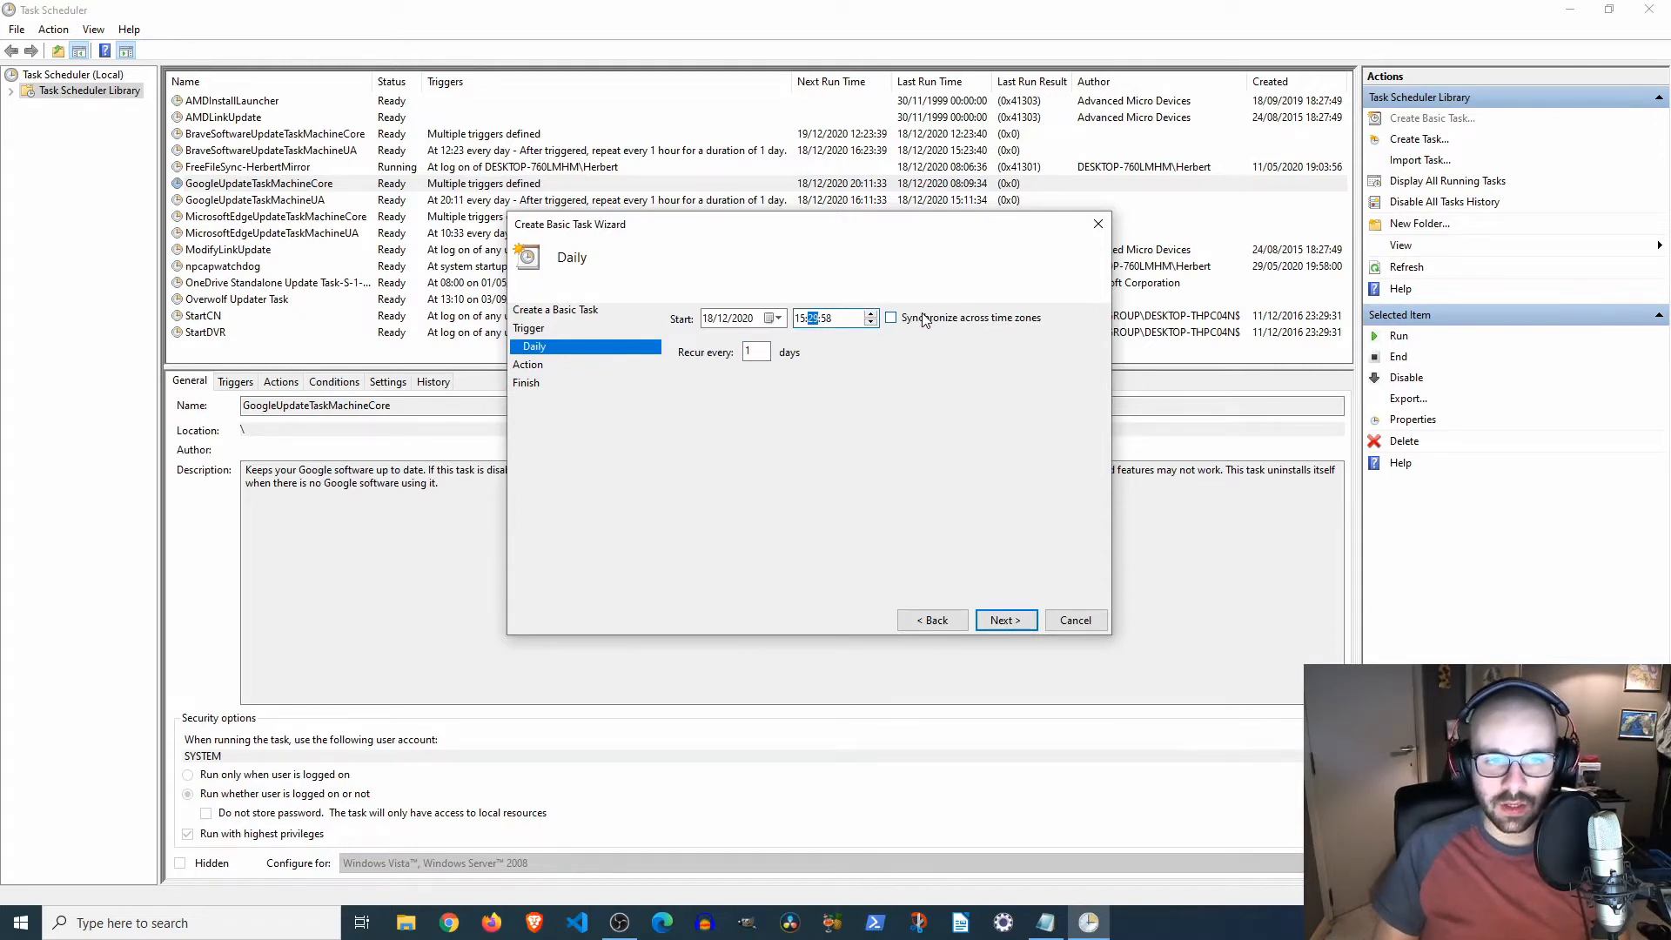
text(31:)
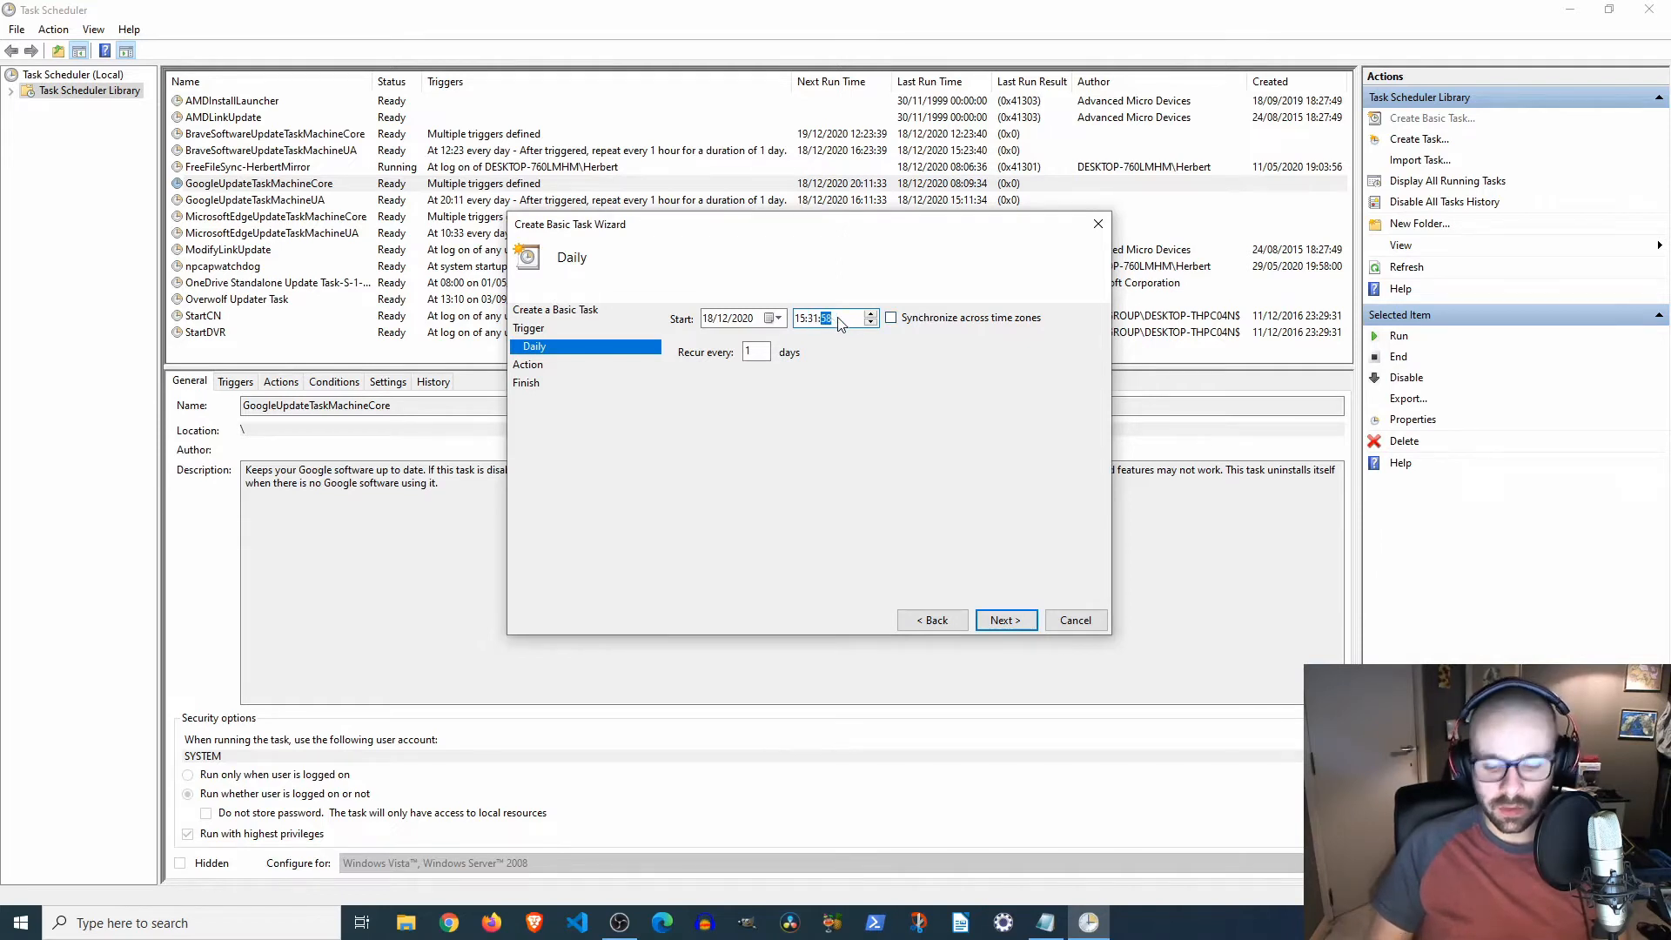
text(00)
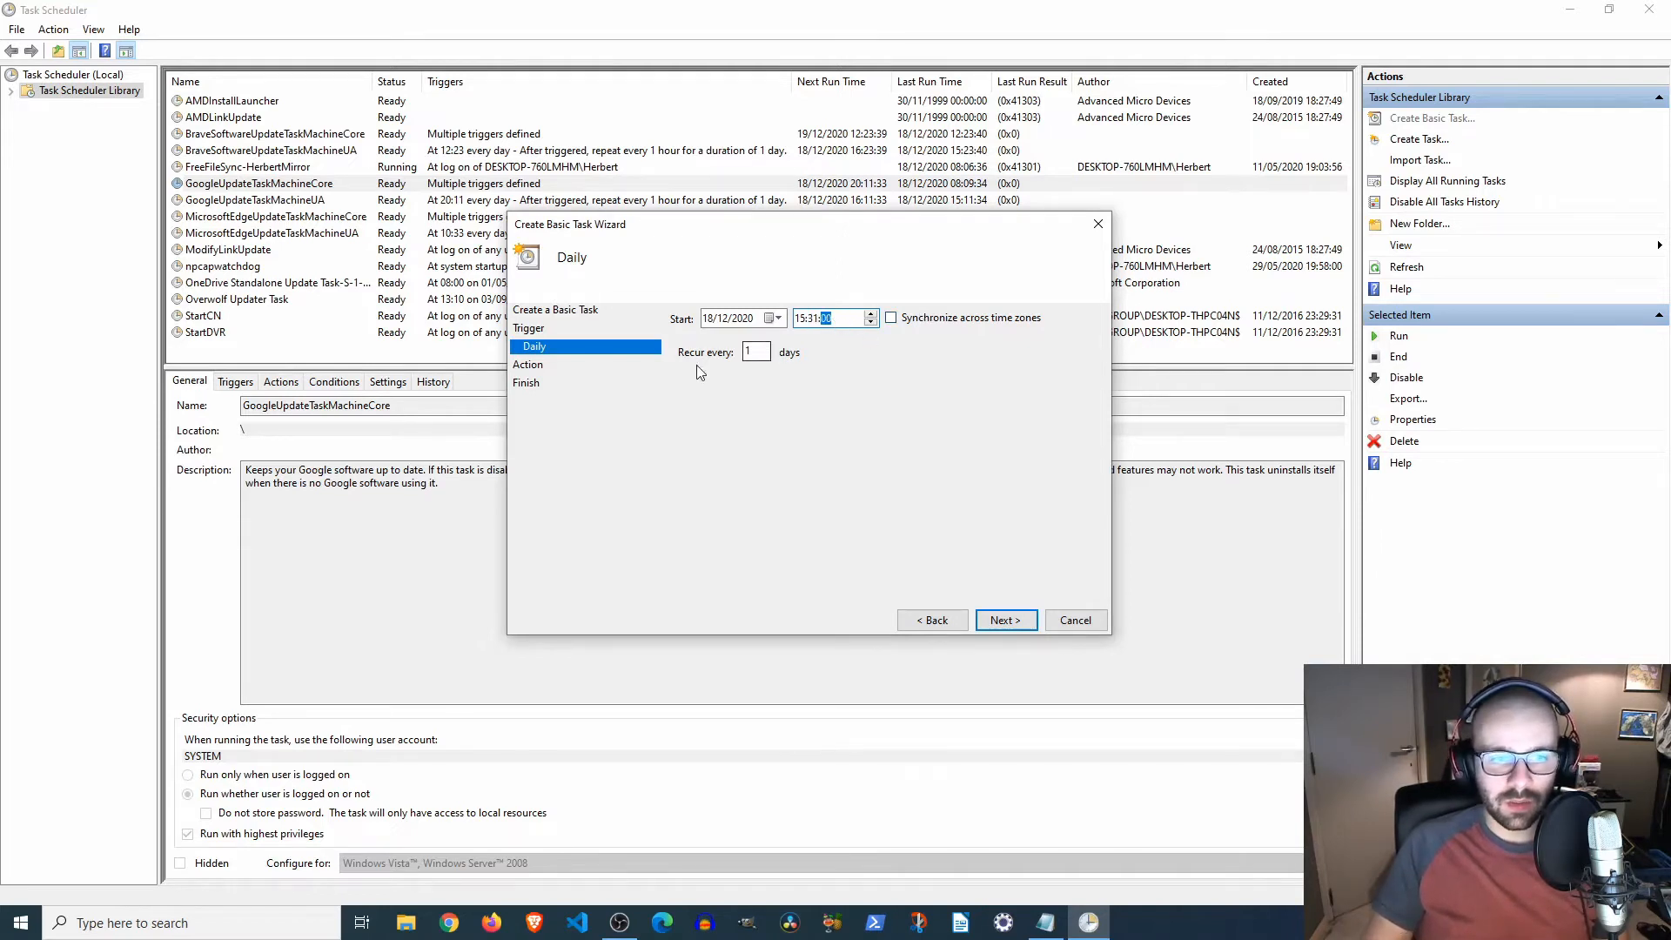
click(1009, 619)
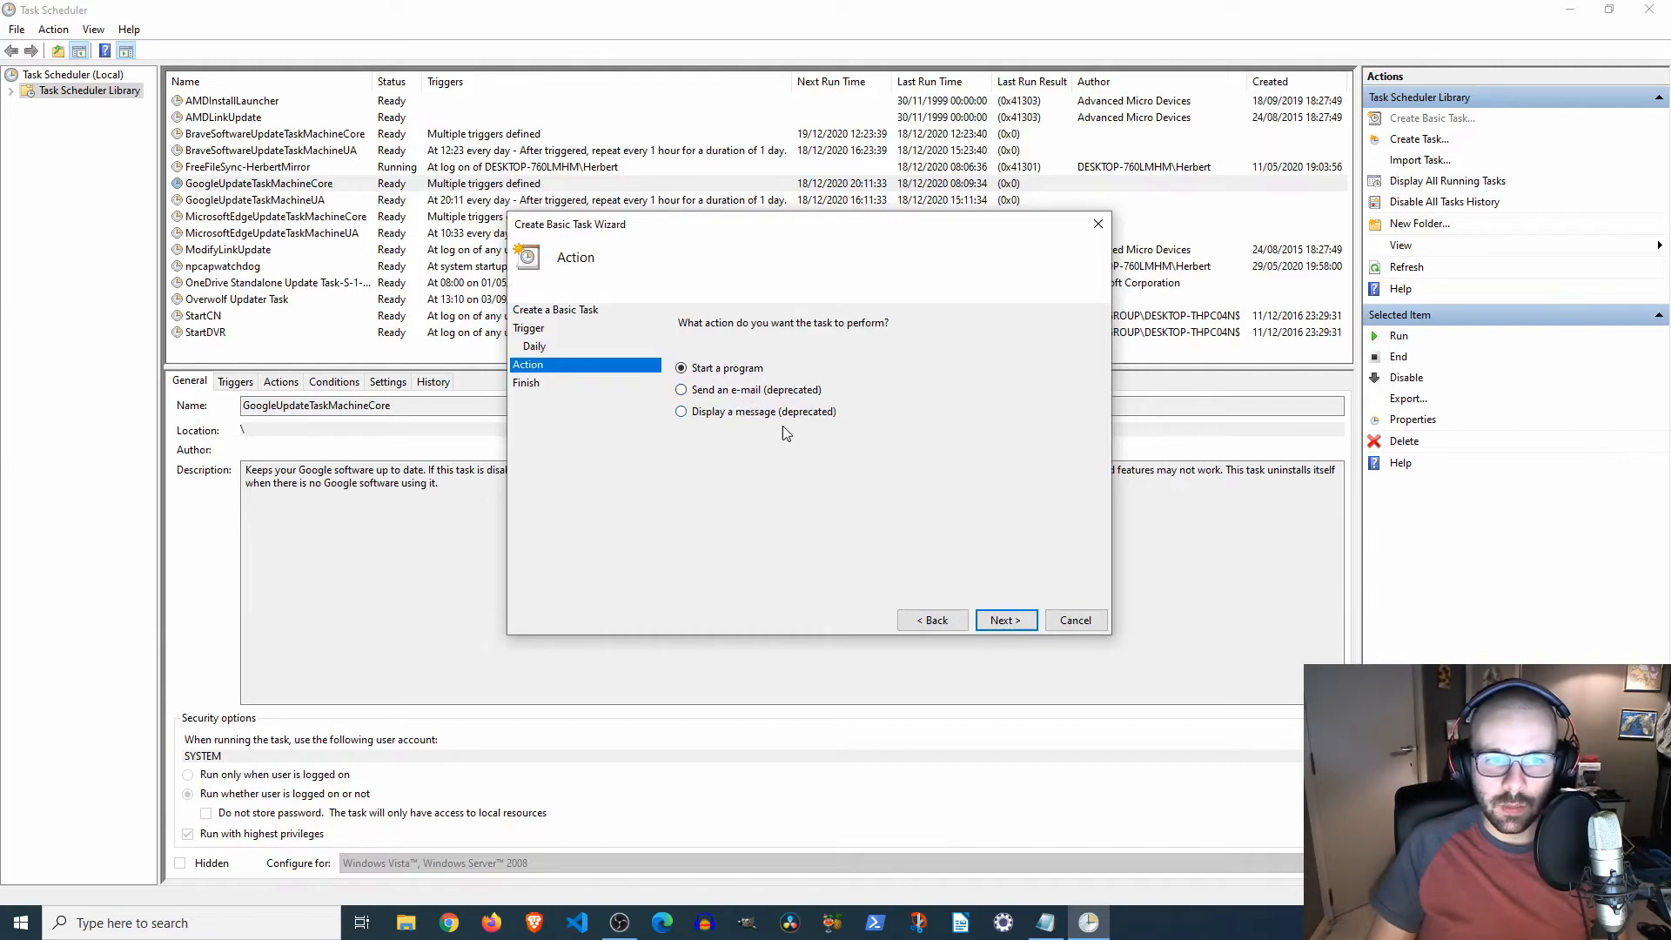
- Set the task to start a program, choosing blender from the Desktop, and finish creating the task
click(1003, 620)
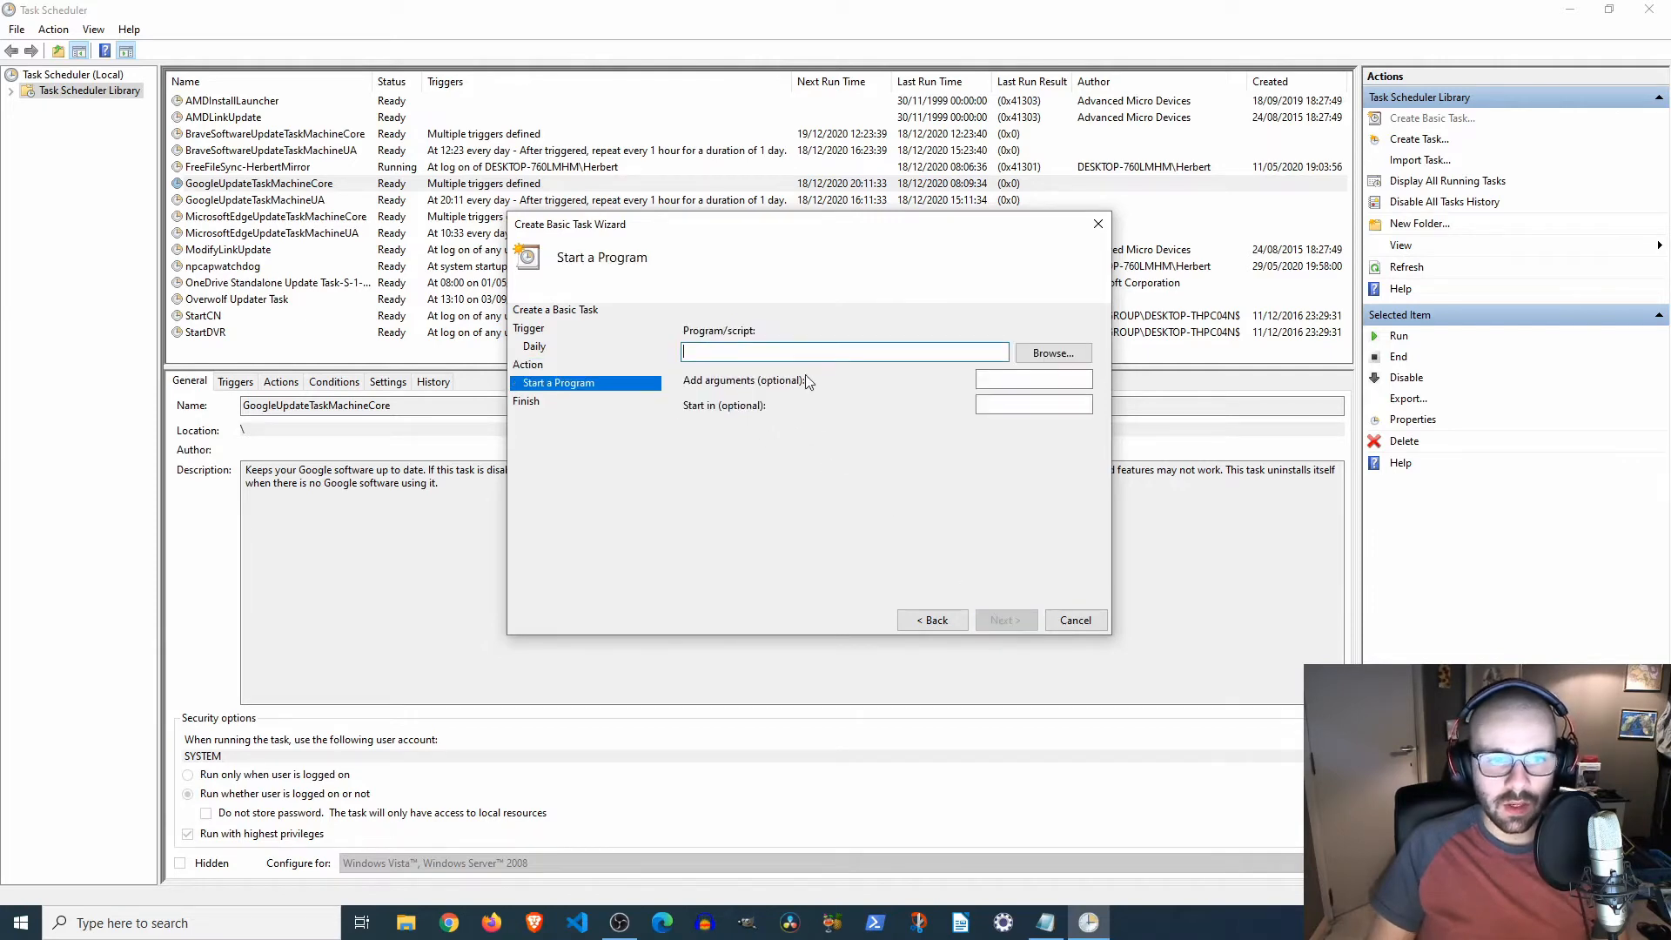
click(1051, 354)
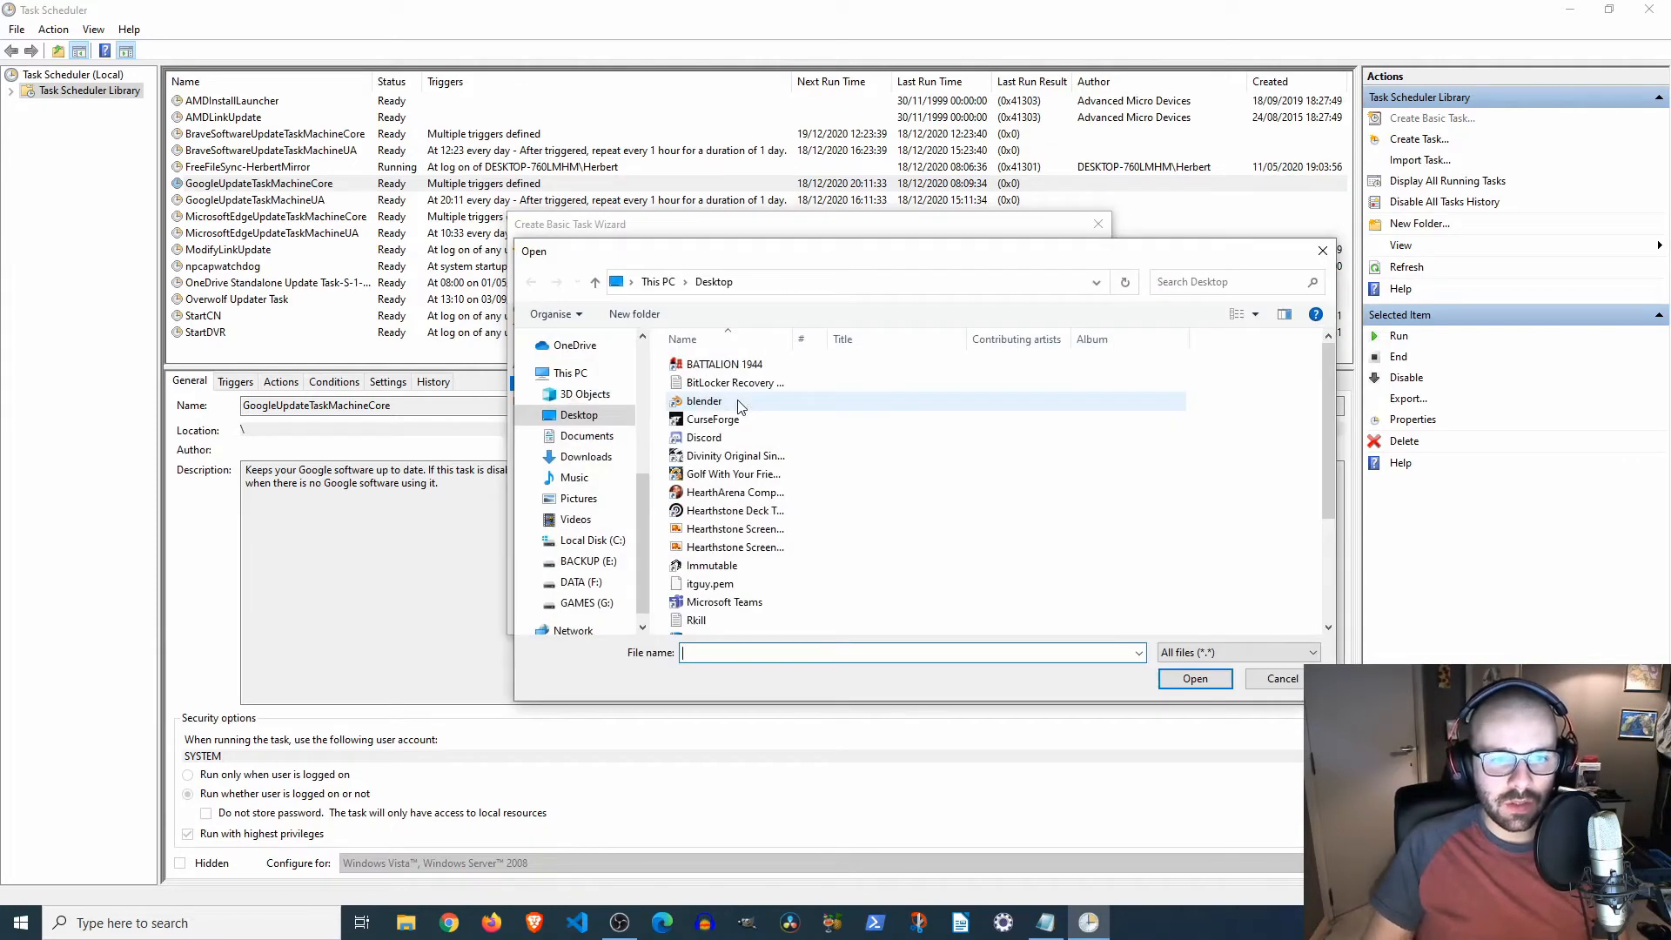
click(704, 402)
click(1199, 684)
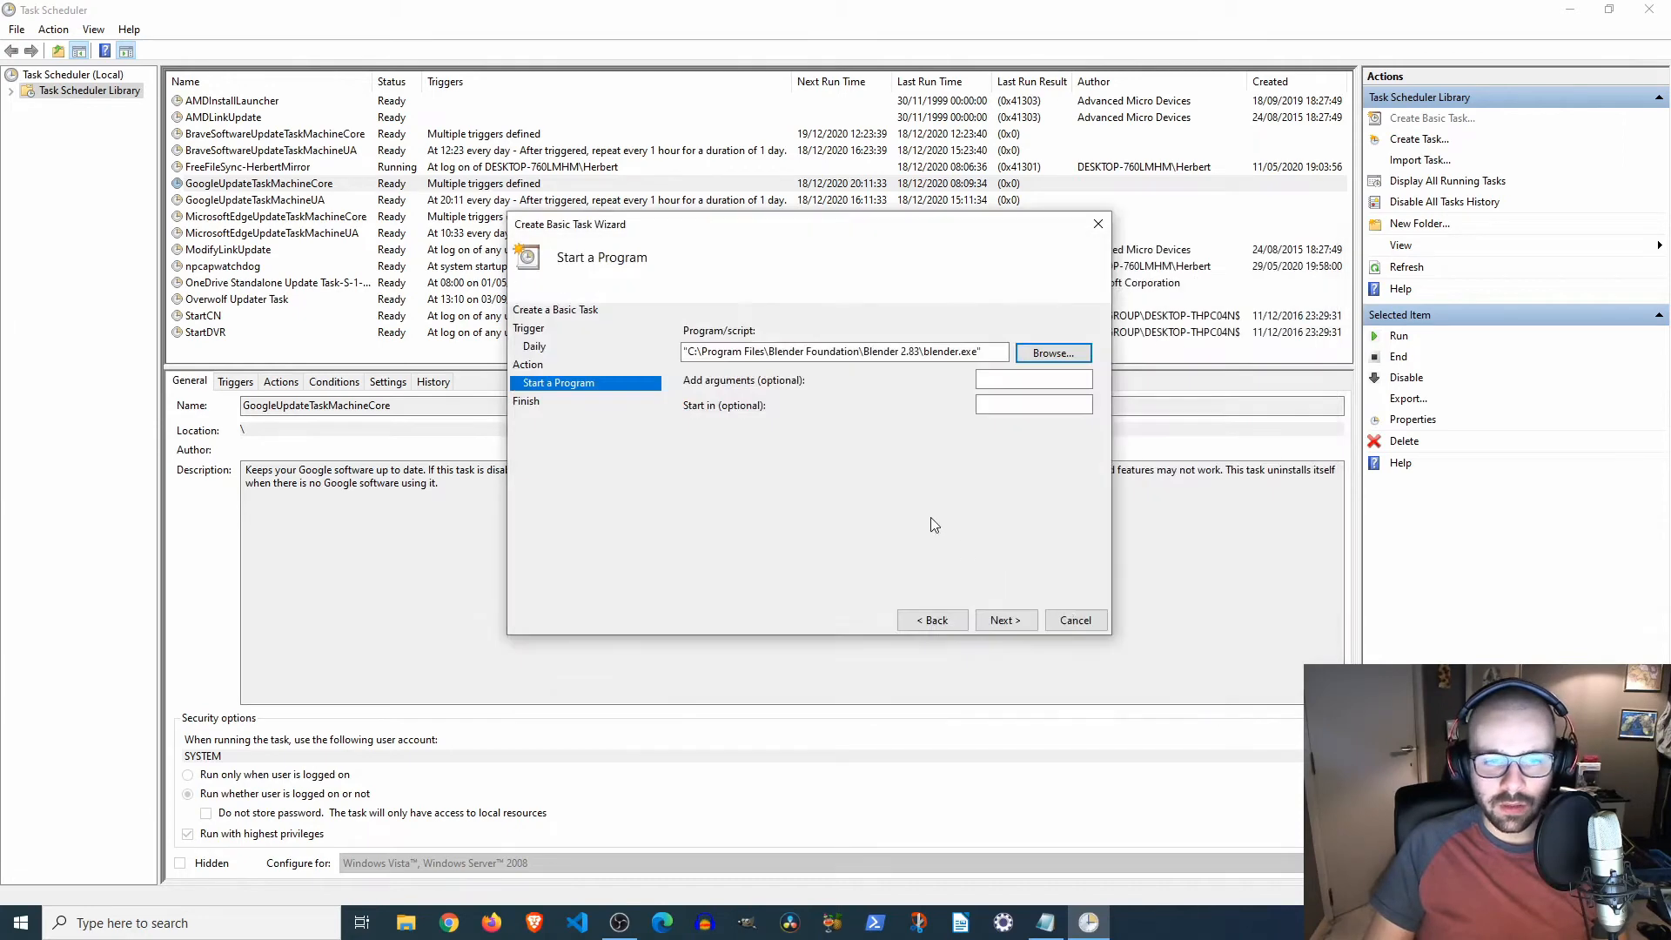
click(1006, 621)
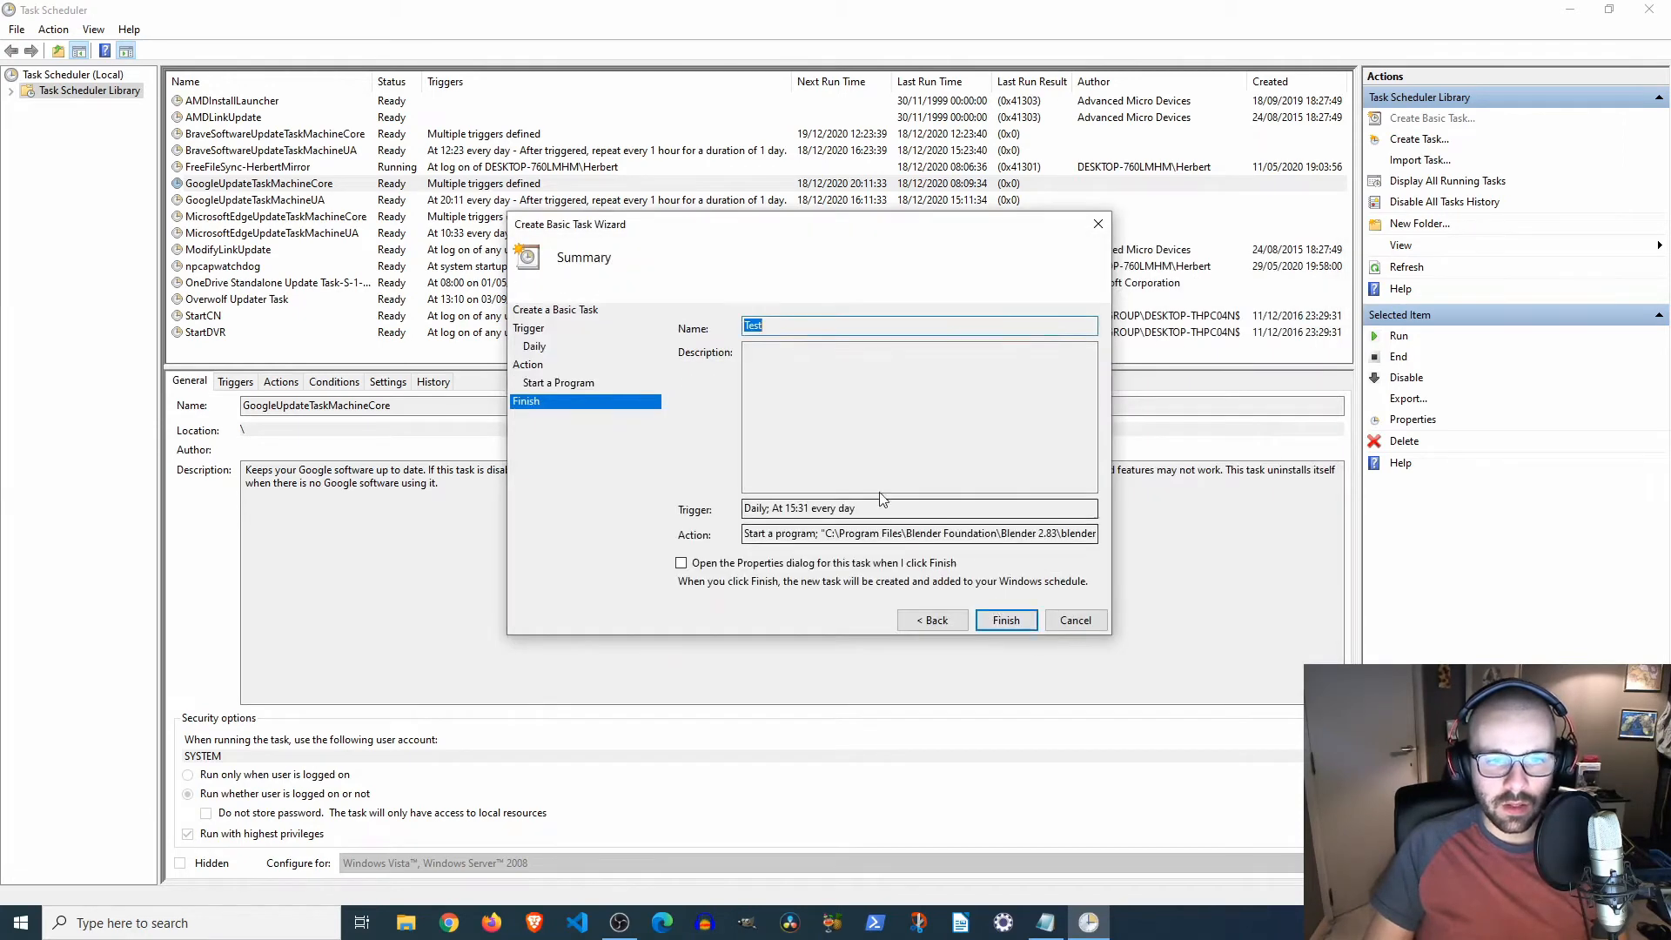
click(1018, 620)
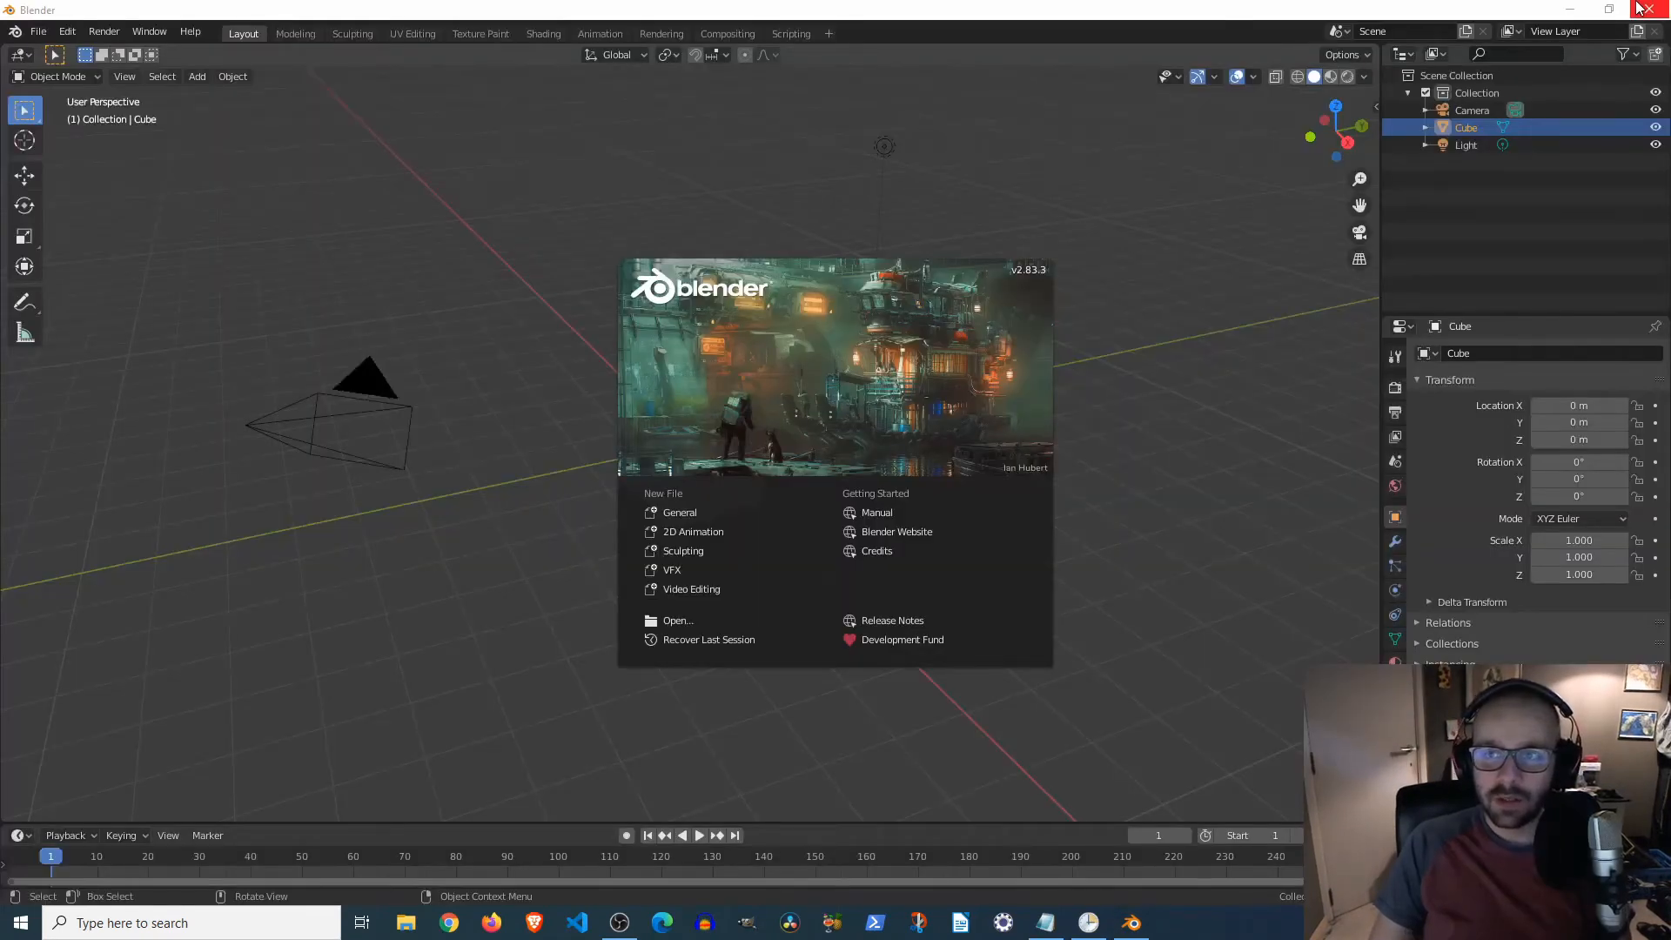
- Close the Blender window and review the Test task's triggers, actions and conditions in its properties
click(1649, 9)
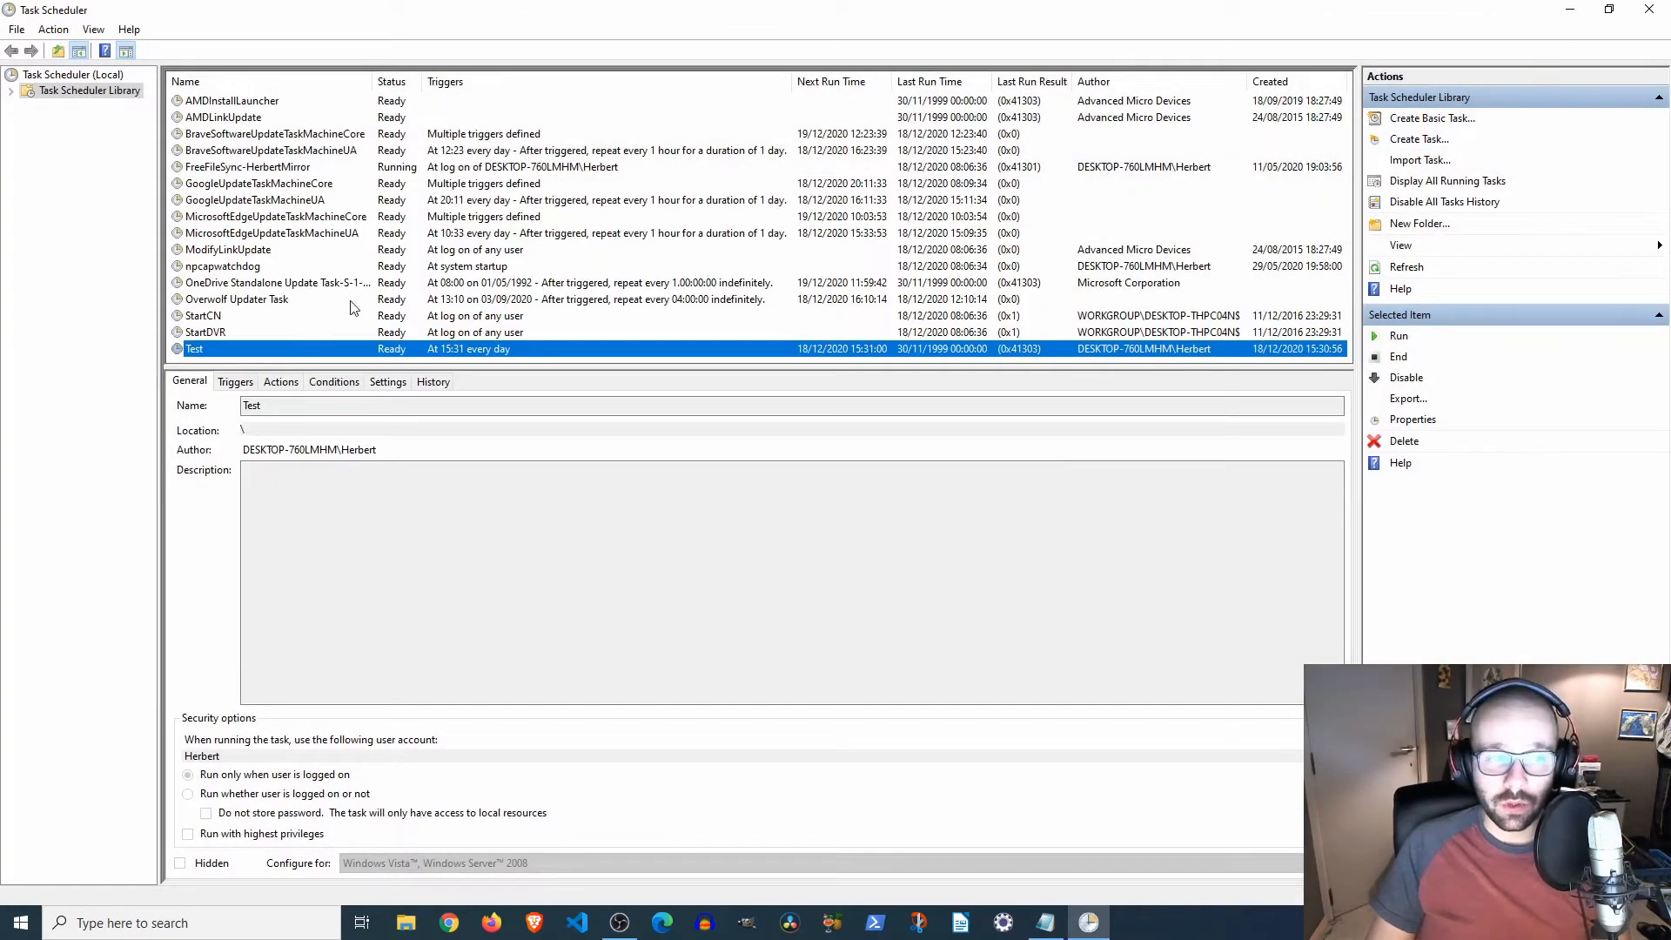
right_click(202, 358)
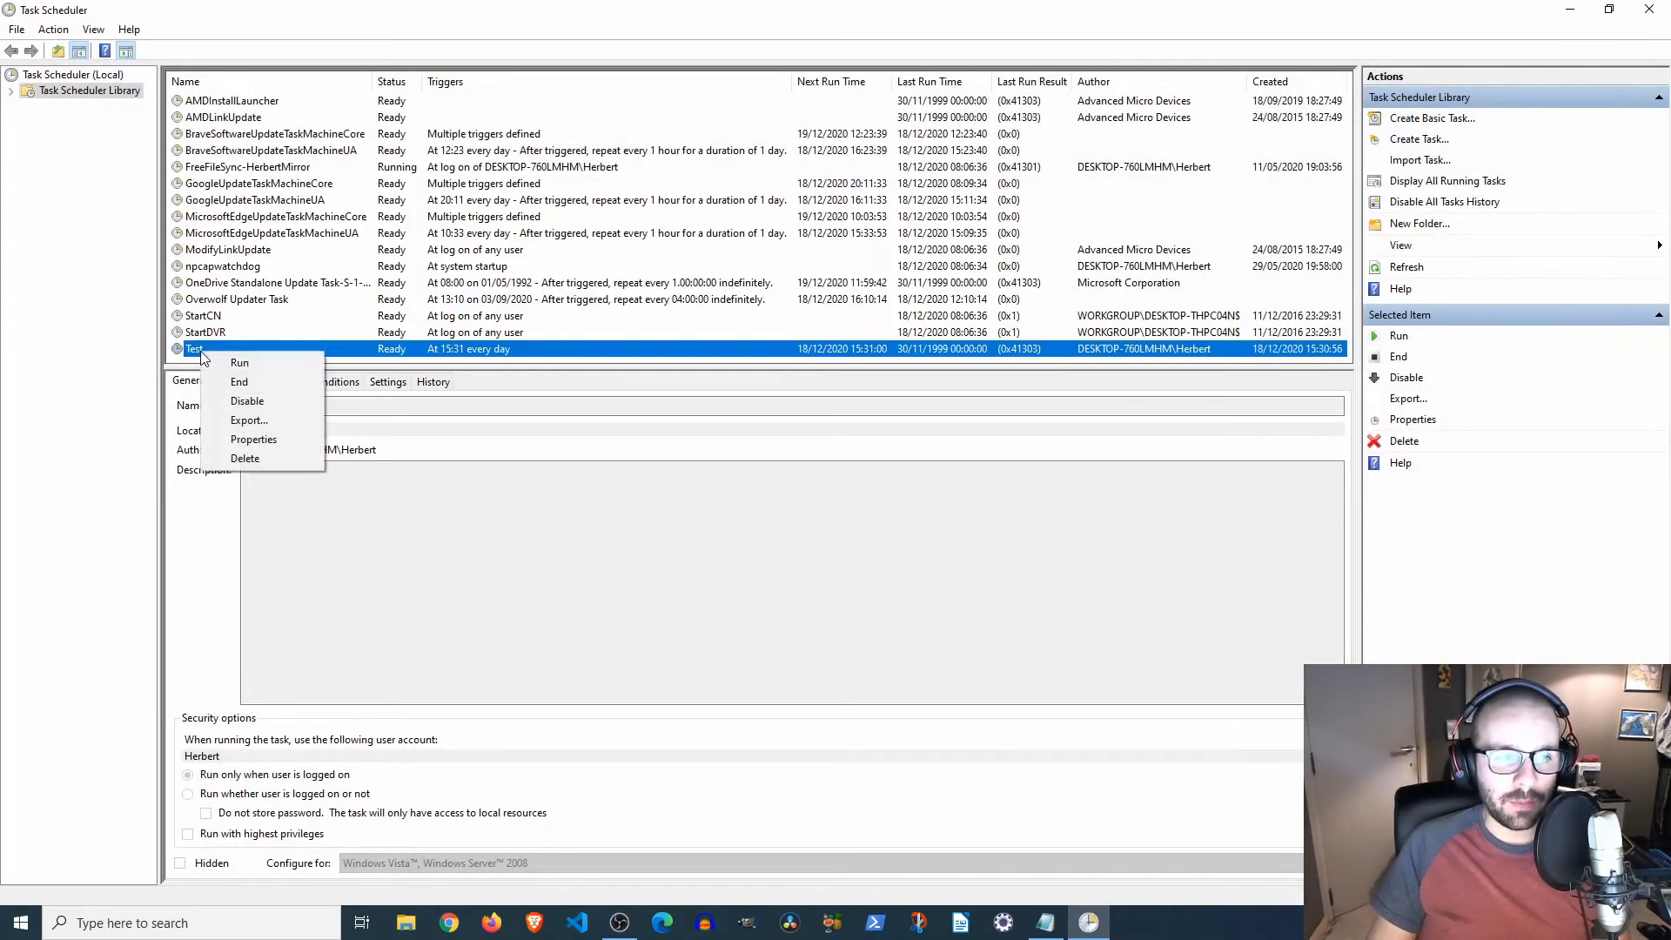
click(271, 441)
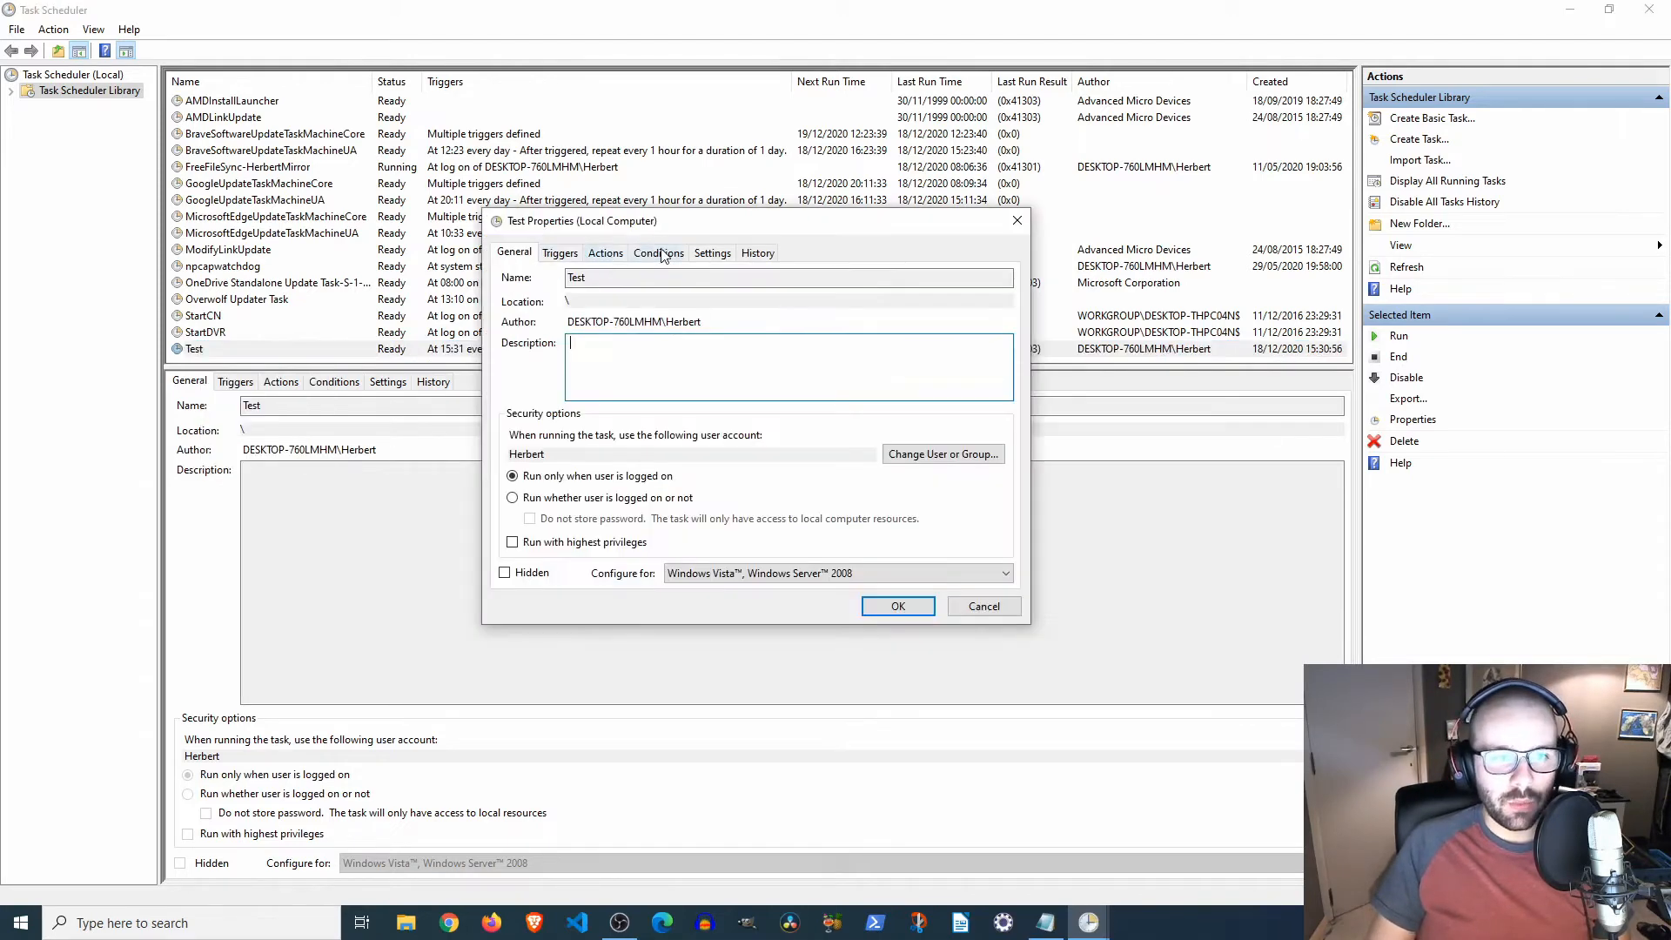
click(1027, 215)
right_click(332, 357)
click(374, 436)
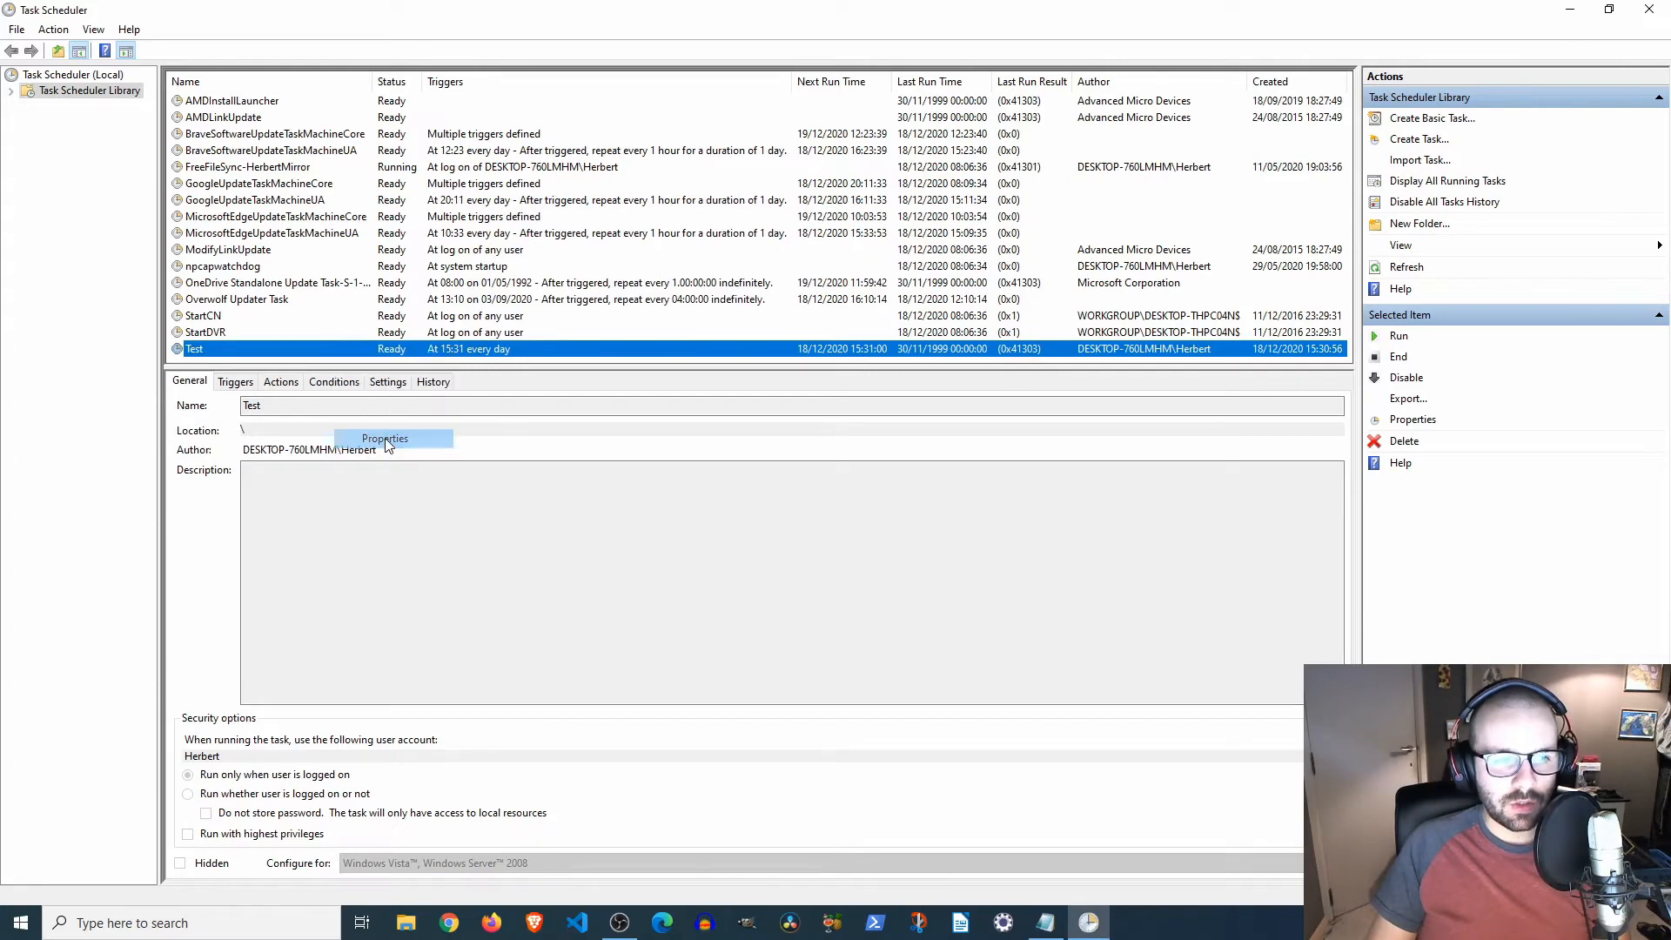
drag(373, 47, 851, 231)
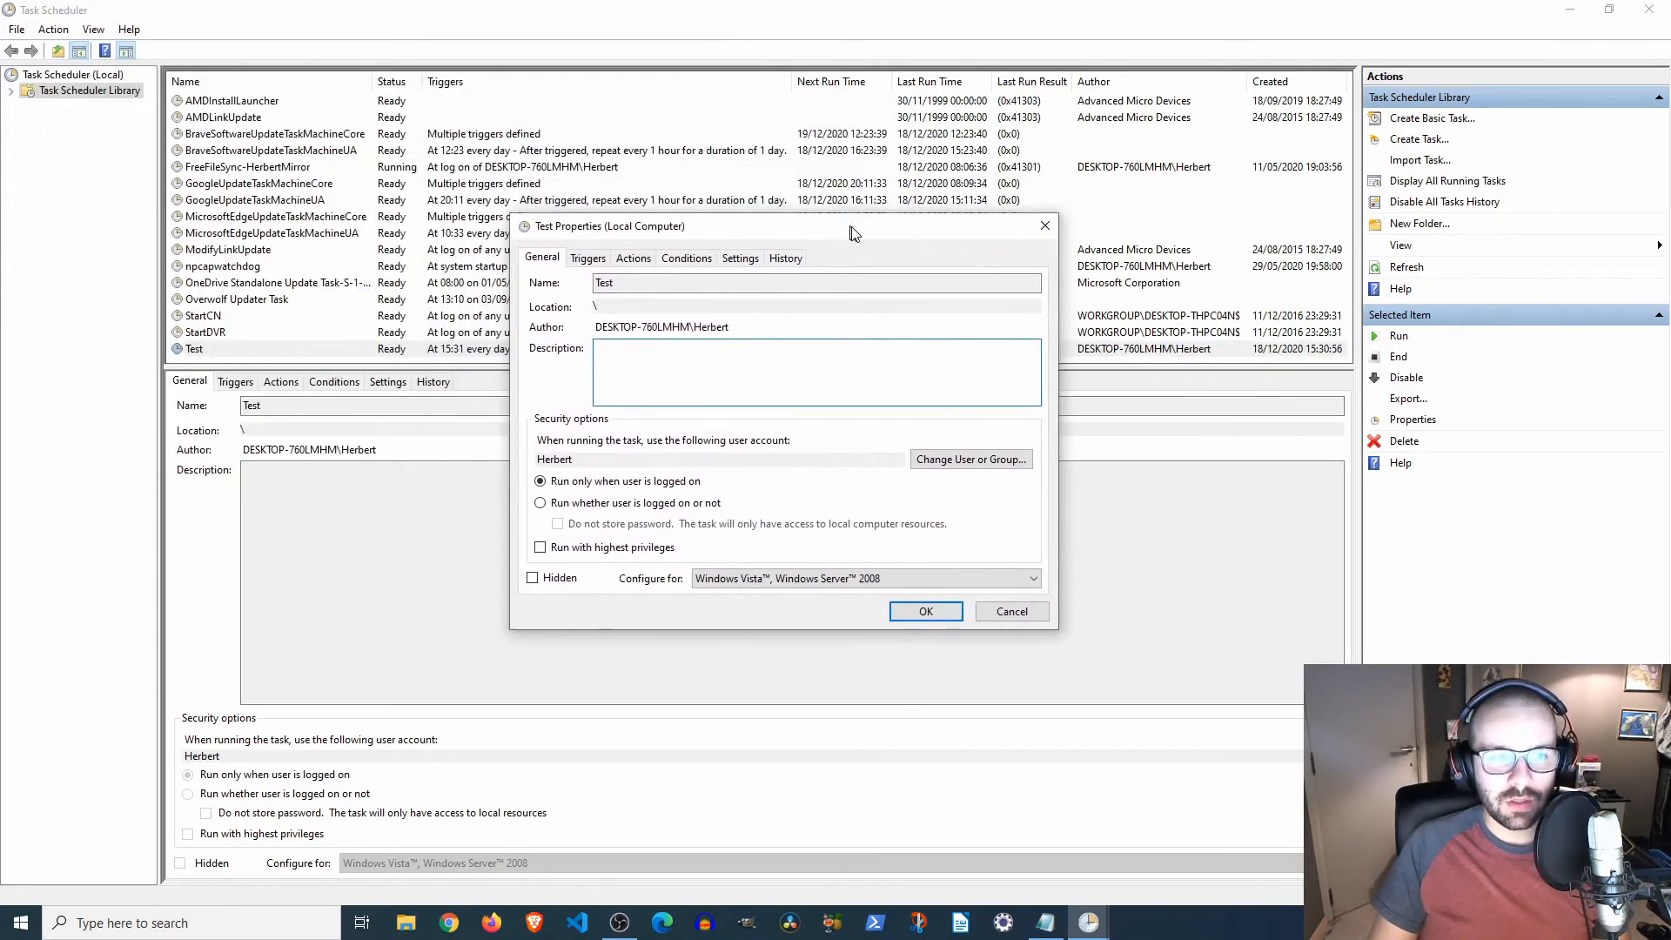
click(590, 262)
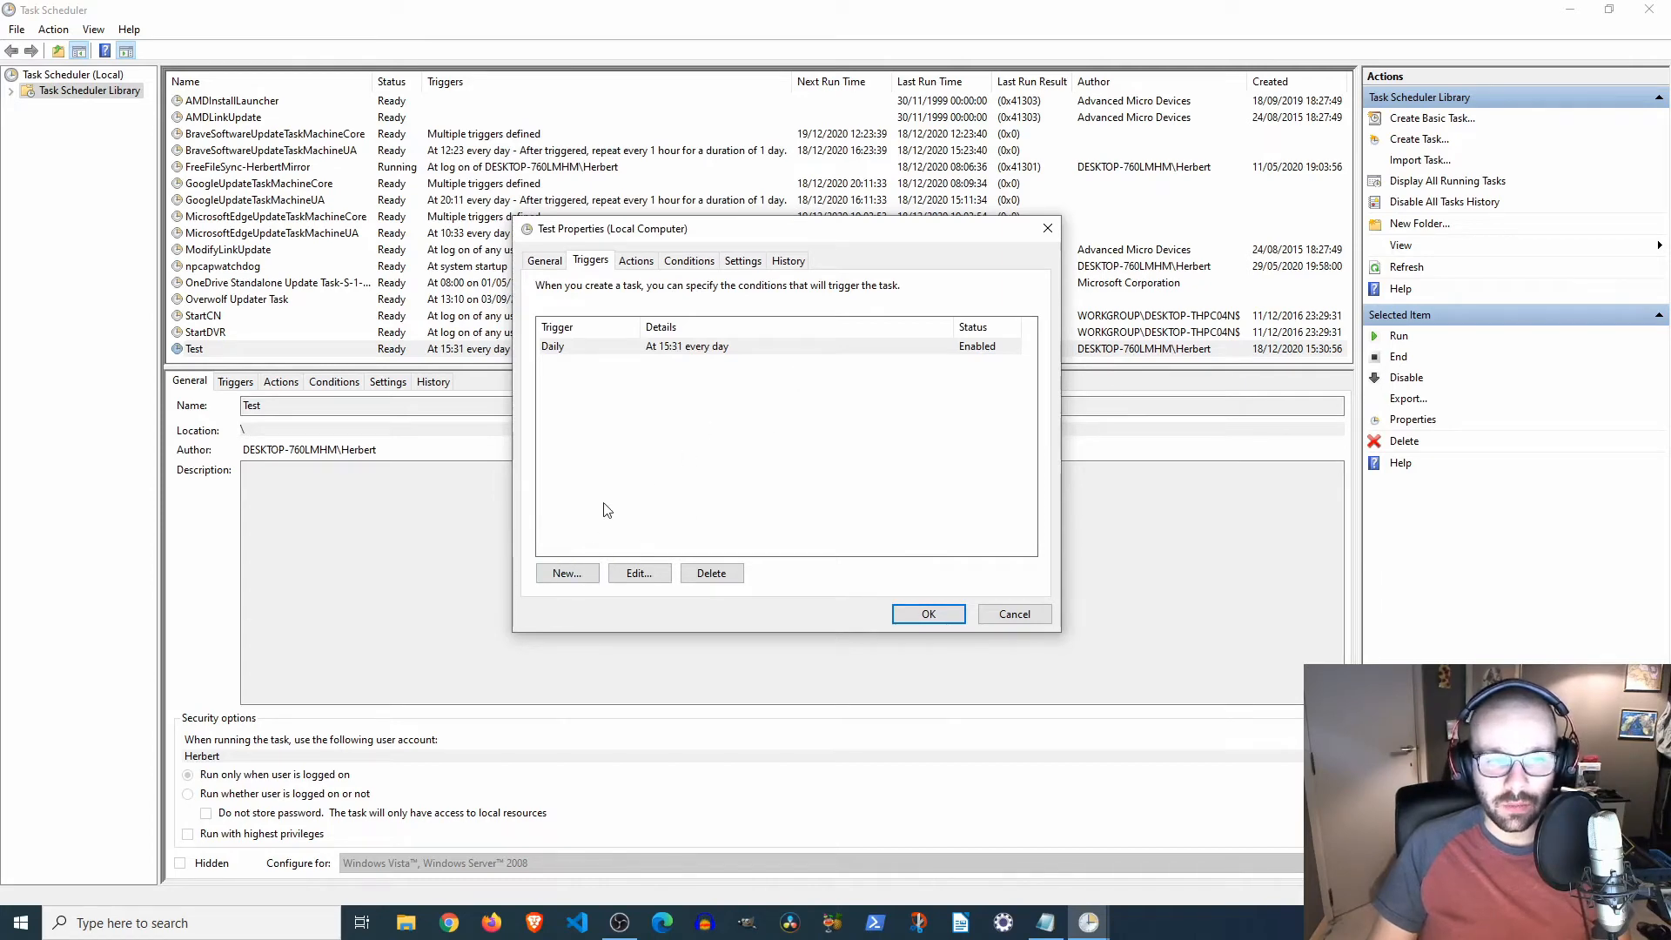
click(635, 262)
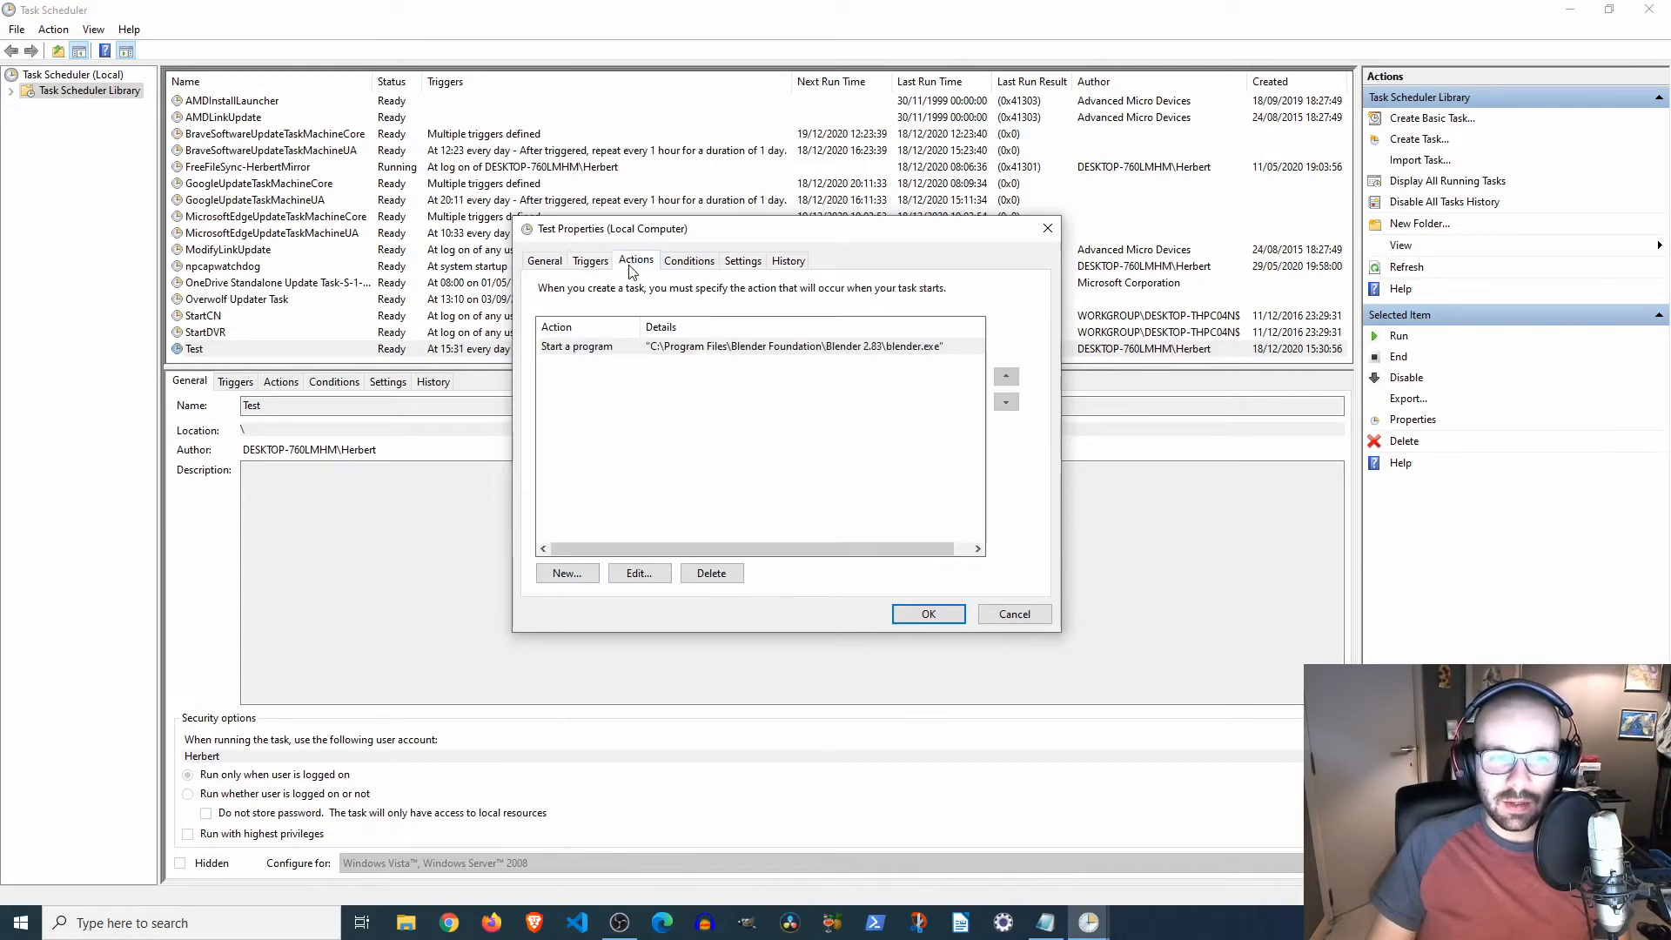
click(679, 261)
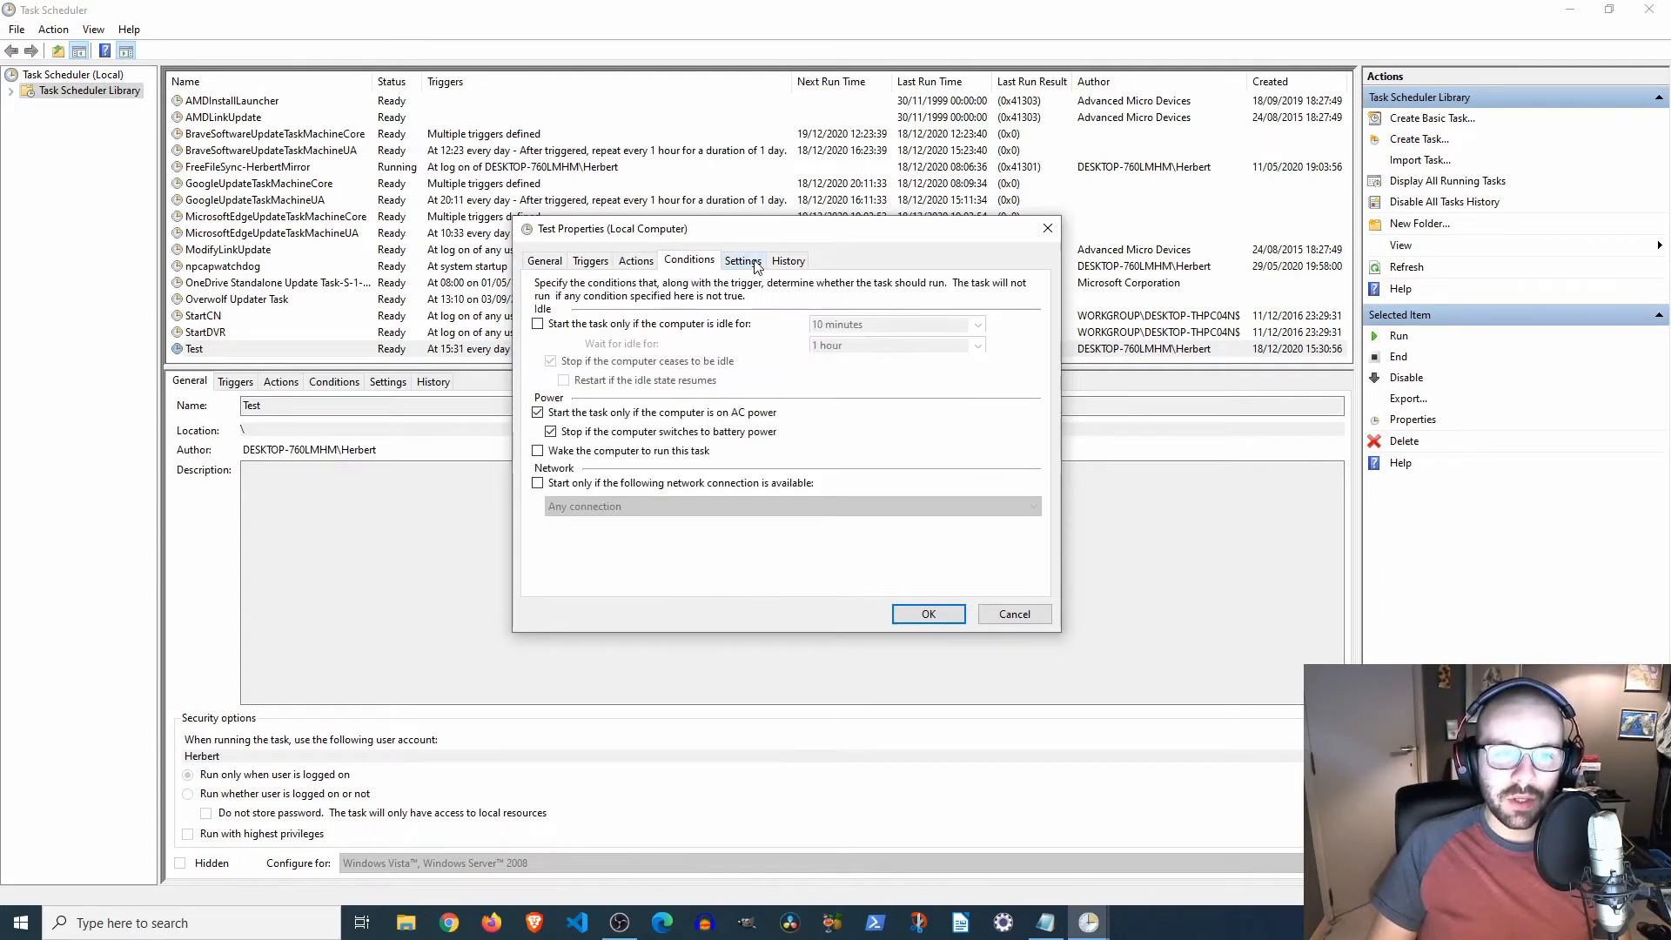
click(1048, 229)
- Delete the Test task from the Task Scheduler Library and confirm its removal
right_click(225, 354)
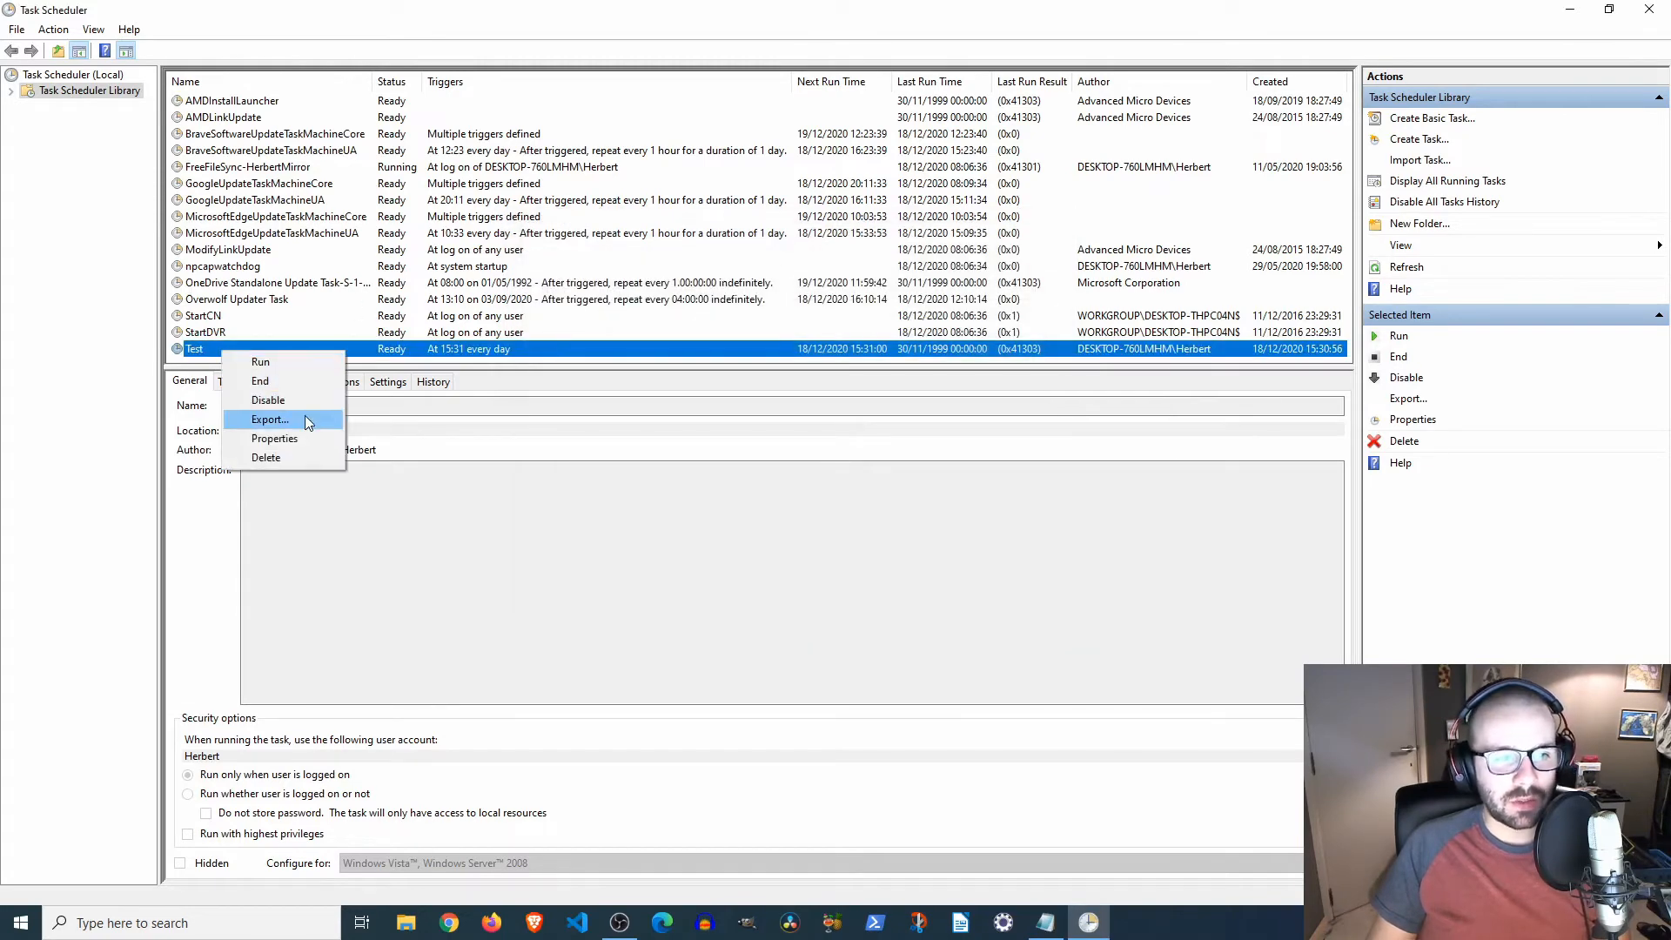
click(282, 462)
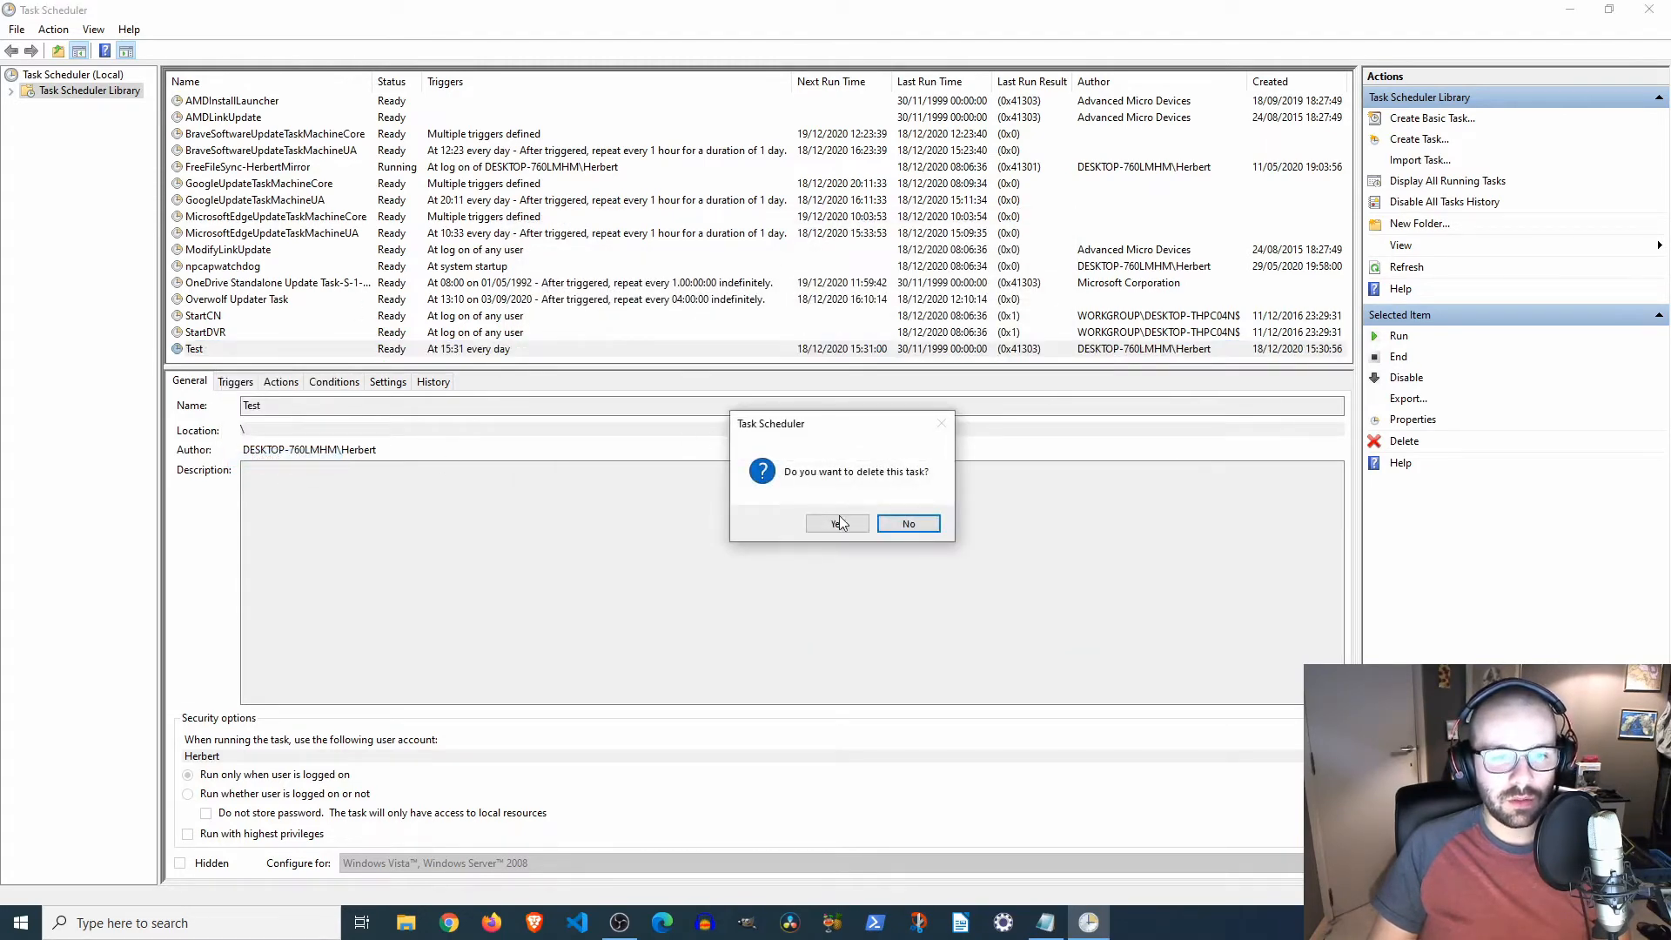
click(839, 522)
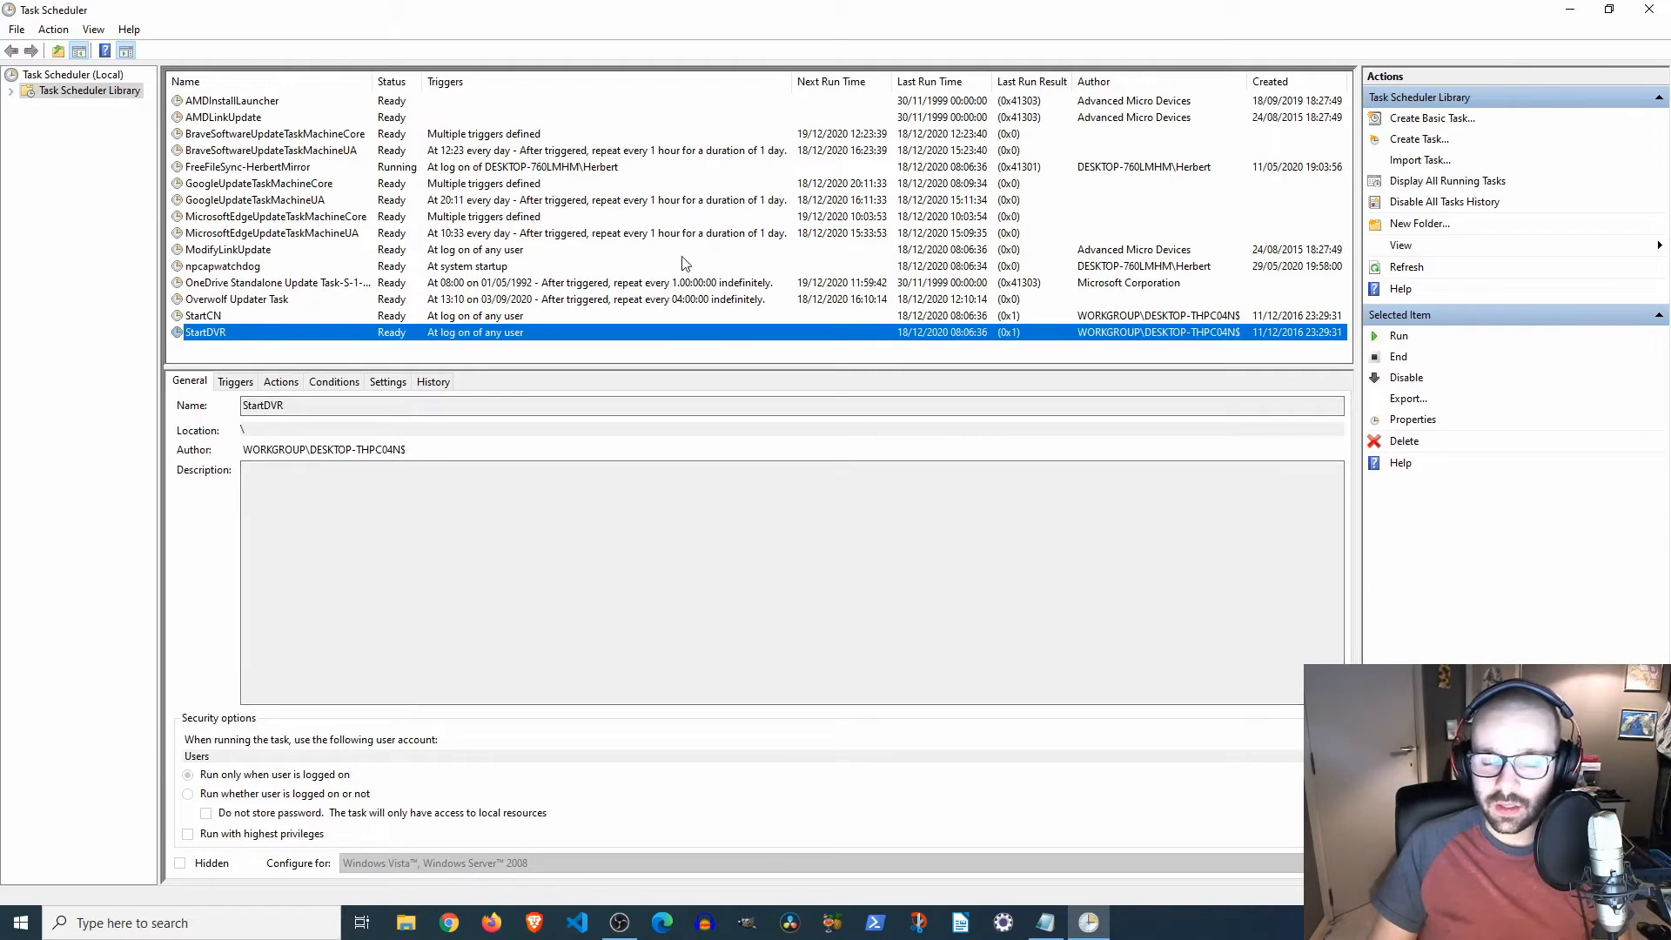
- Create a new full task named Test with a short test description, and add a daily scheduled trigger
click(1417, 140)
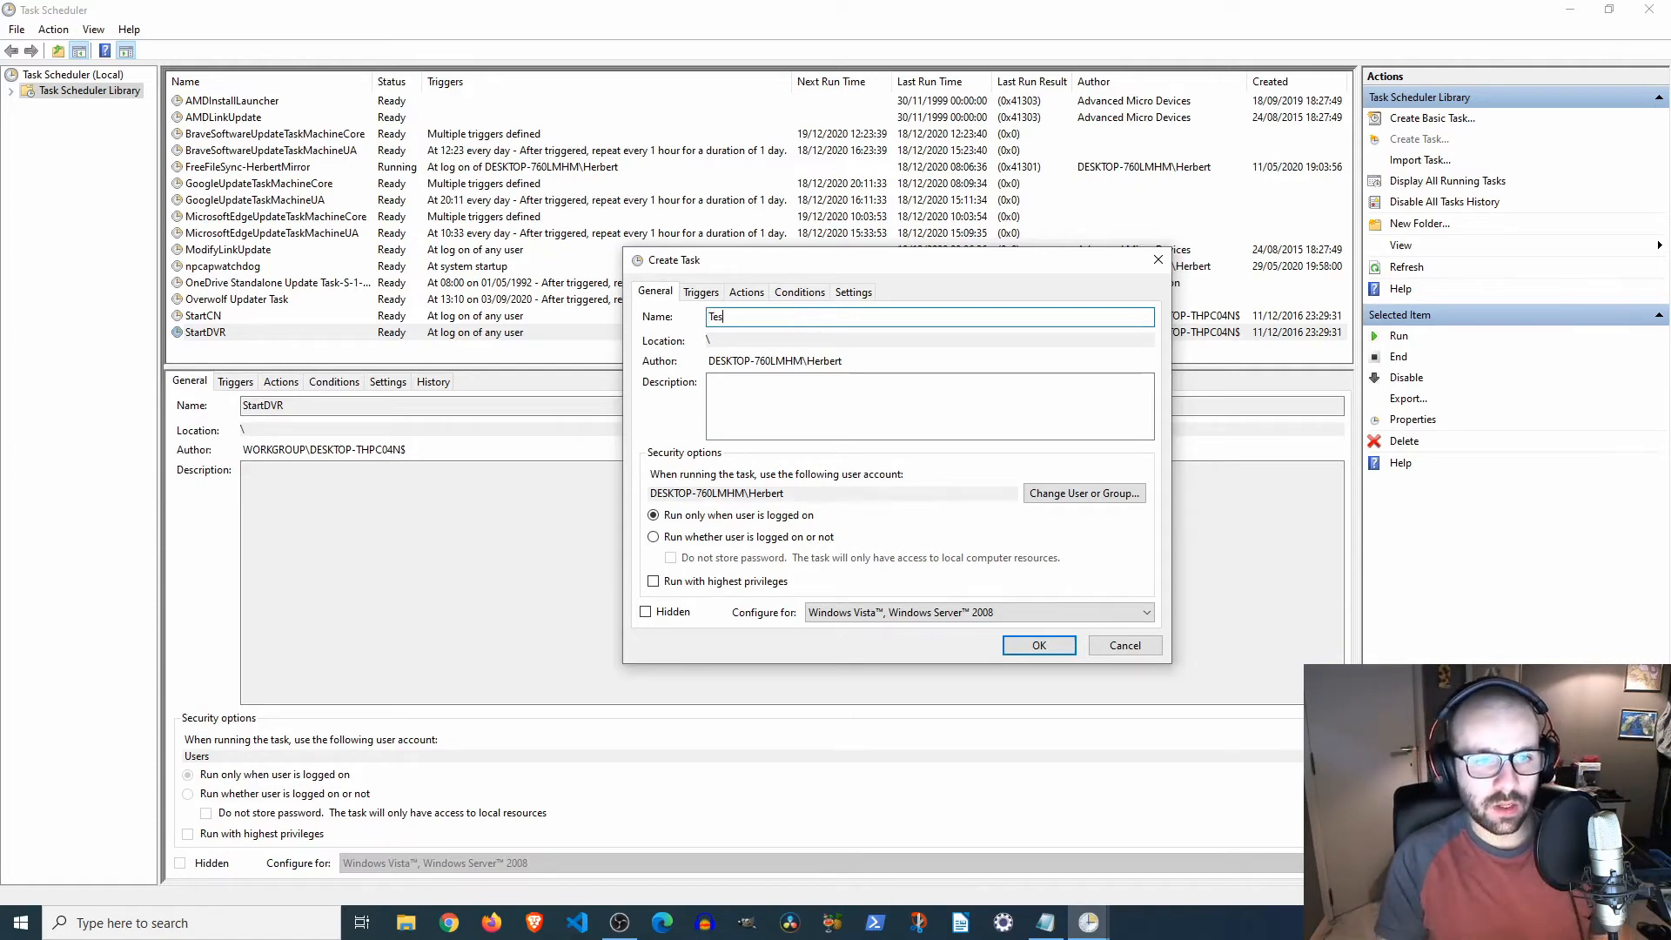
click(792, 398)
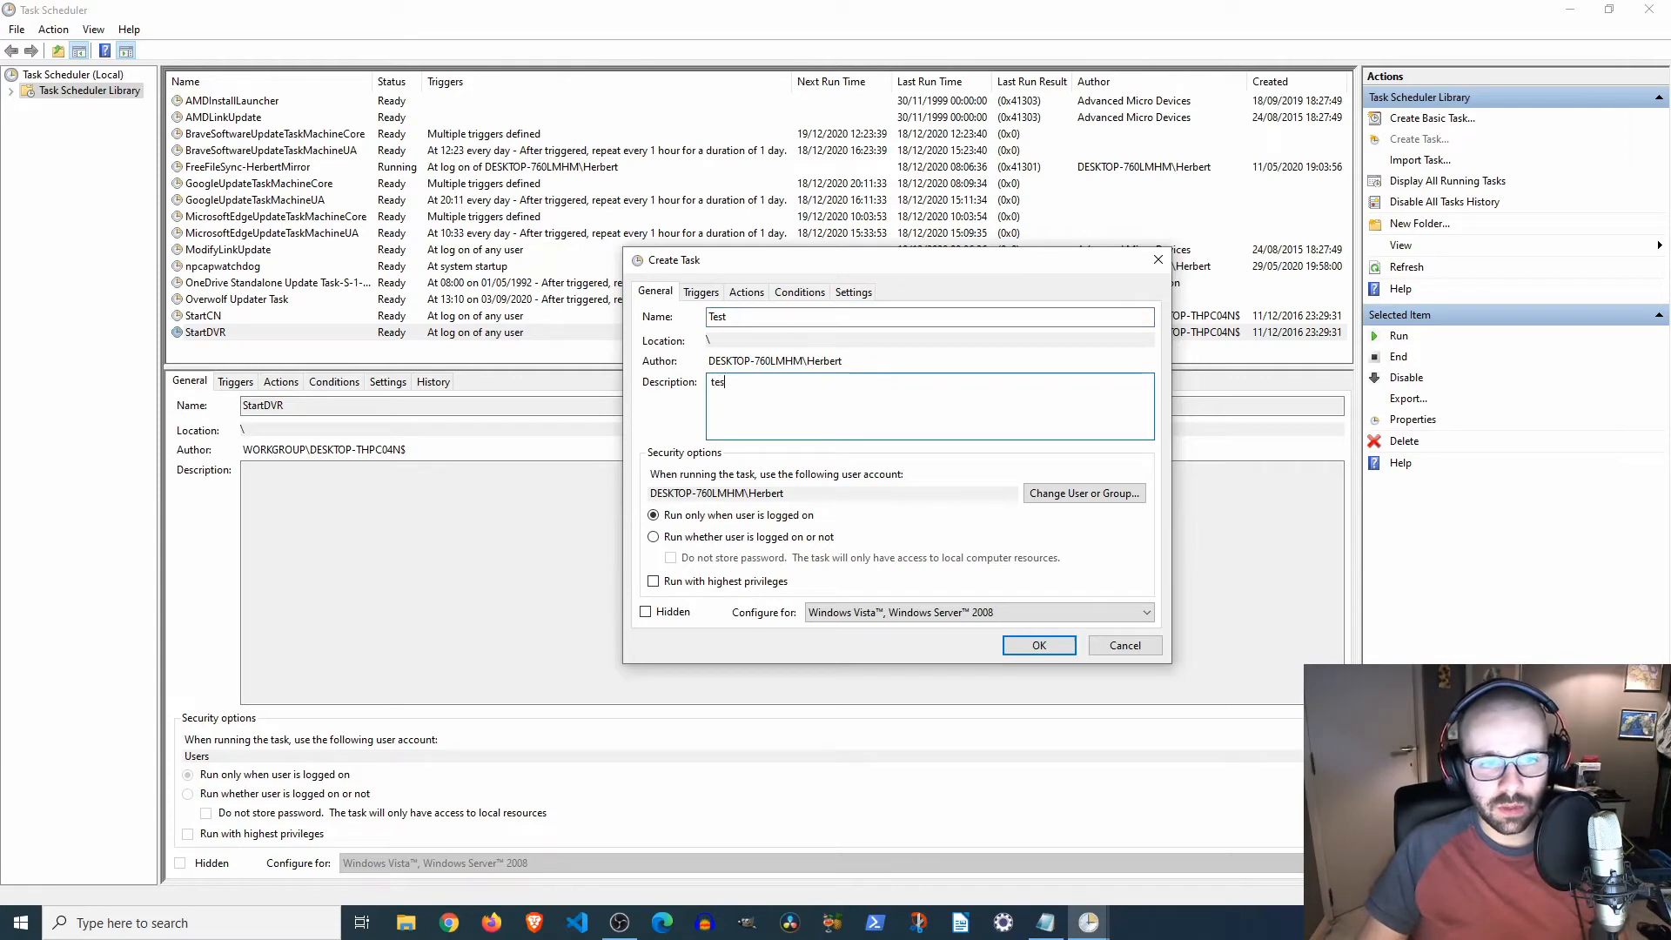
click(701, 291)
click(679, 606)
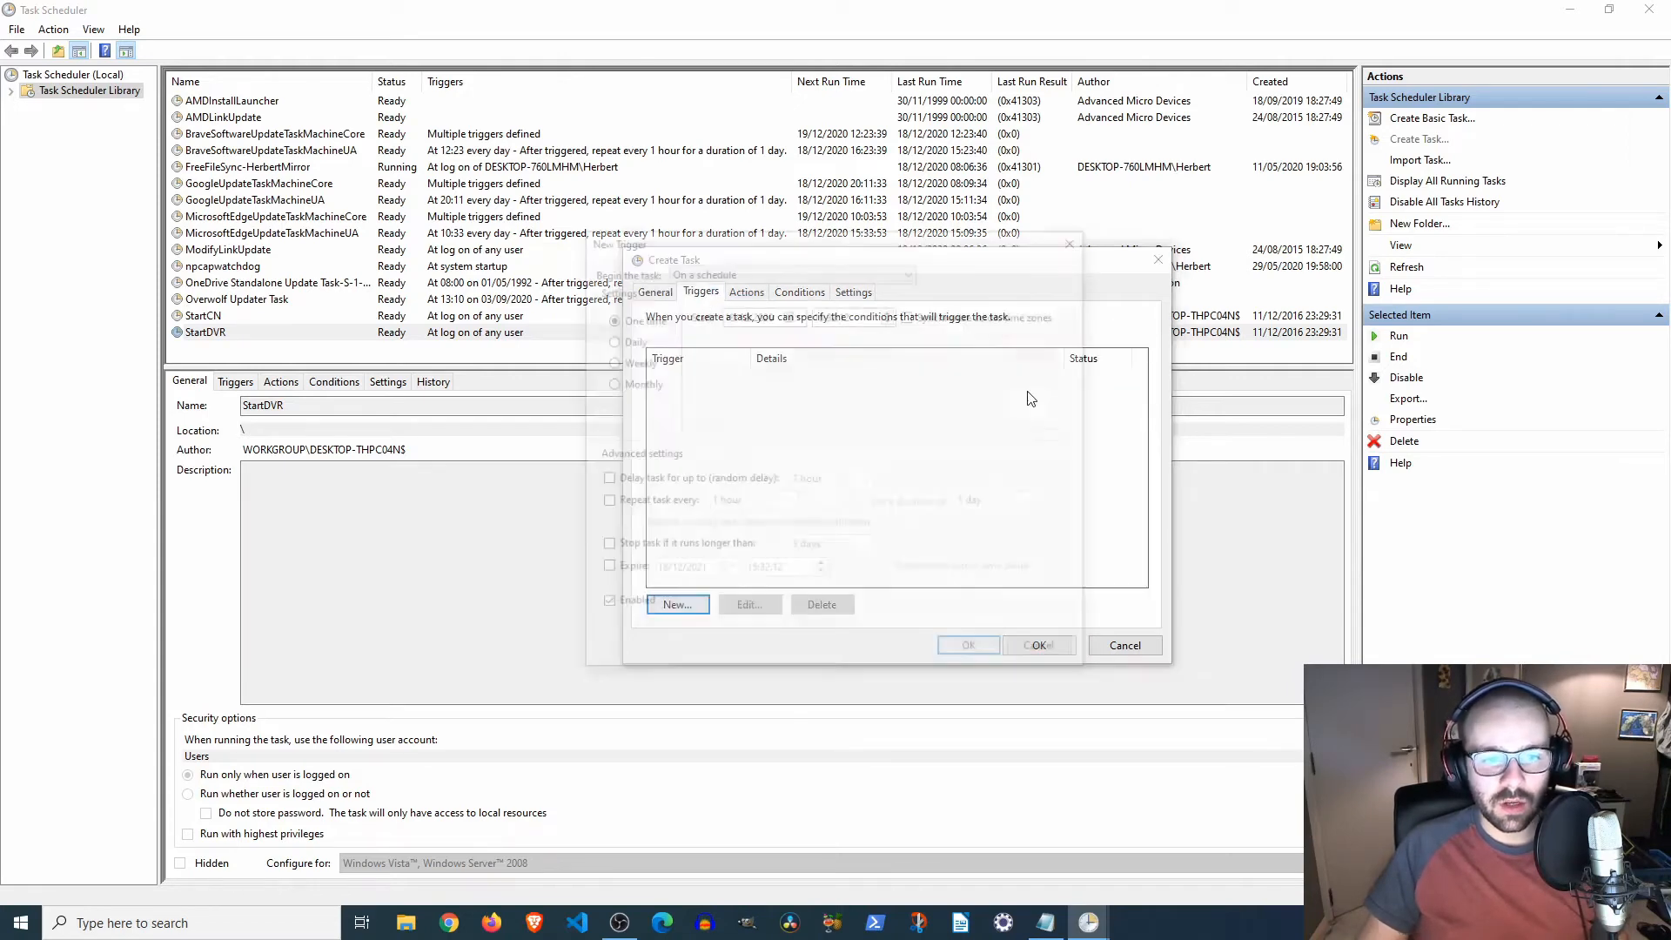
click(625, 342)
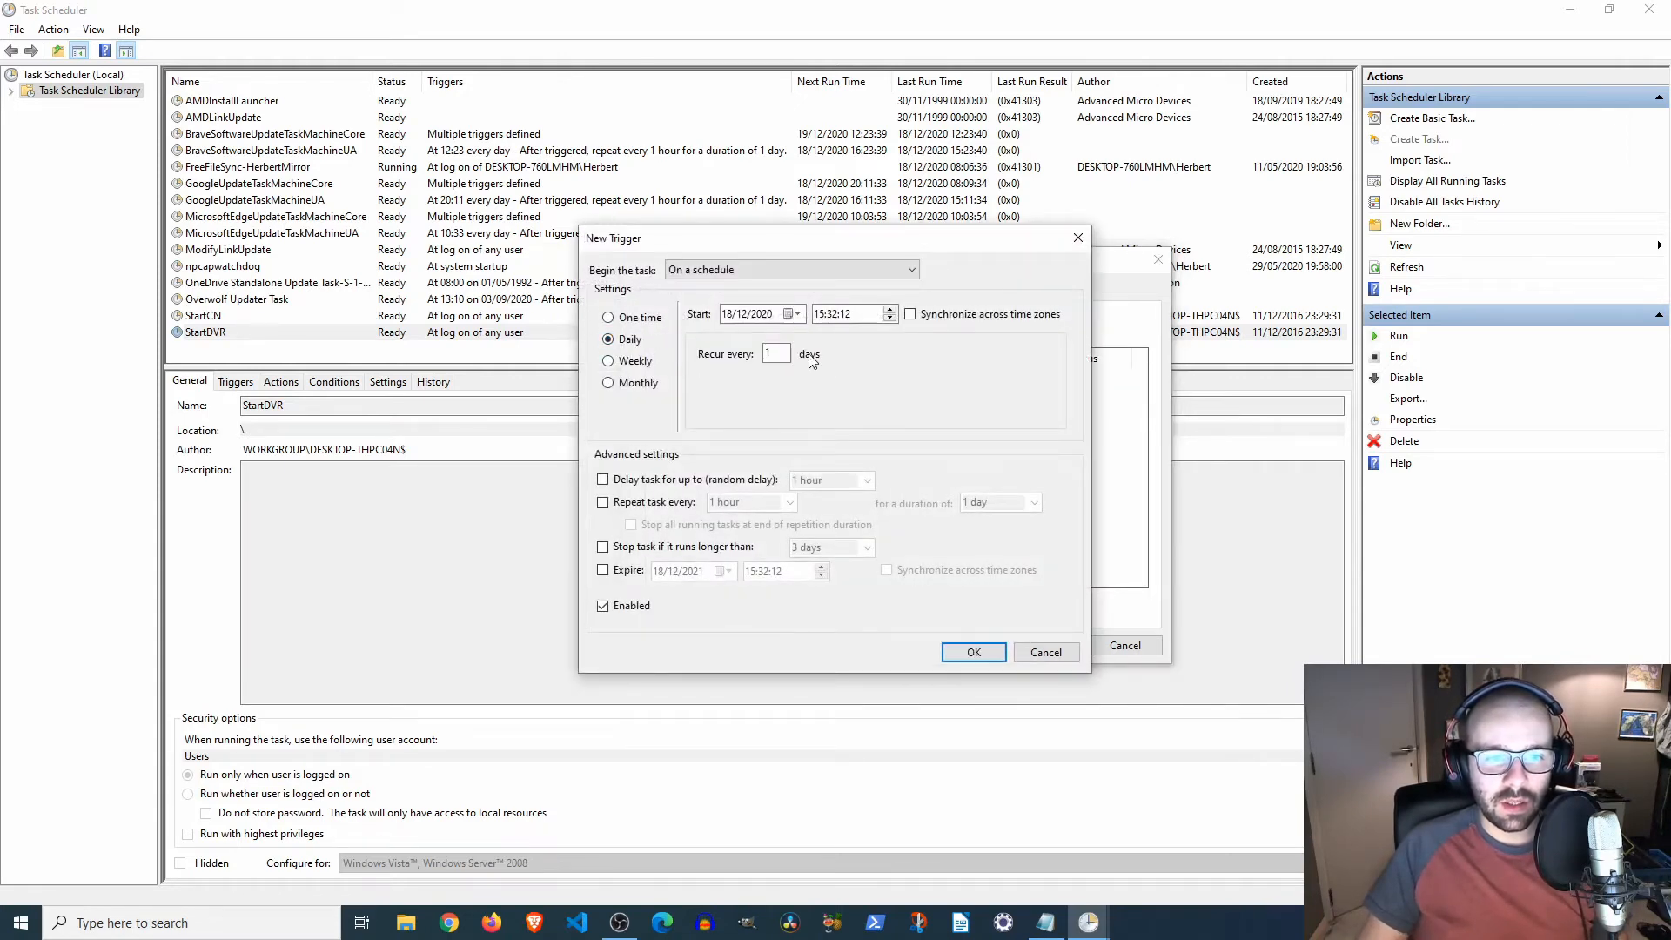
- Try a recurrence of every 2 days, check the options for beginning the task, and restore the recurrence to 1 day
click(774, 355)
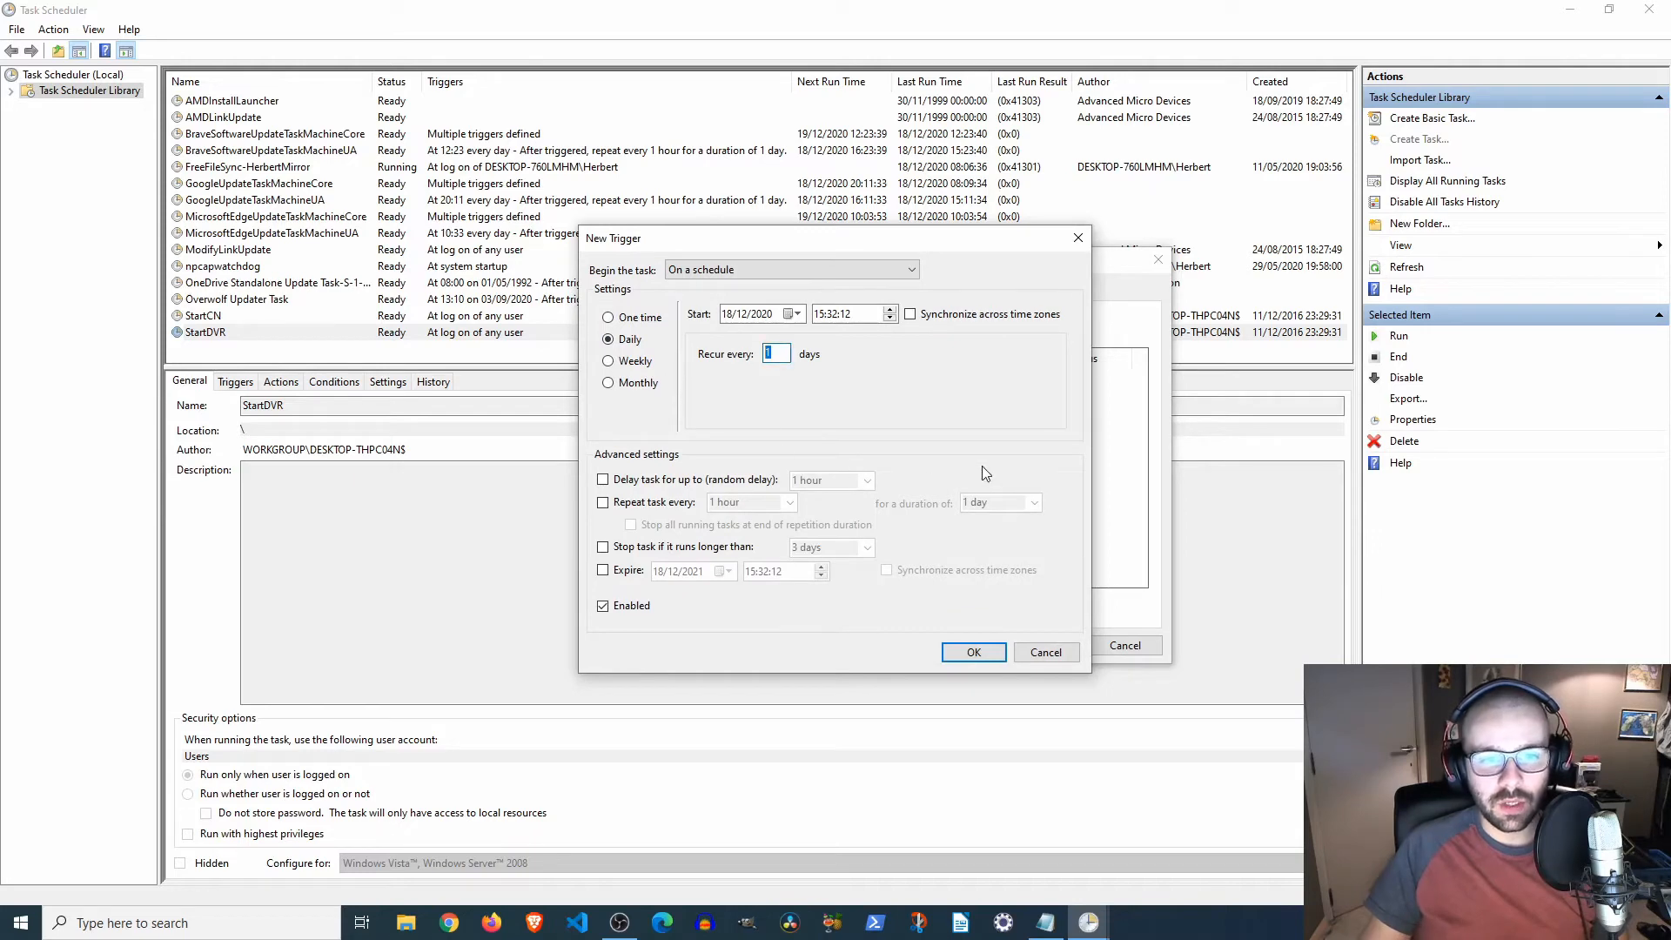
key(BackSpace)
text(2)
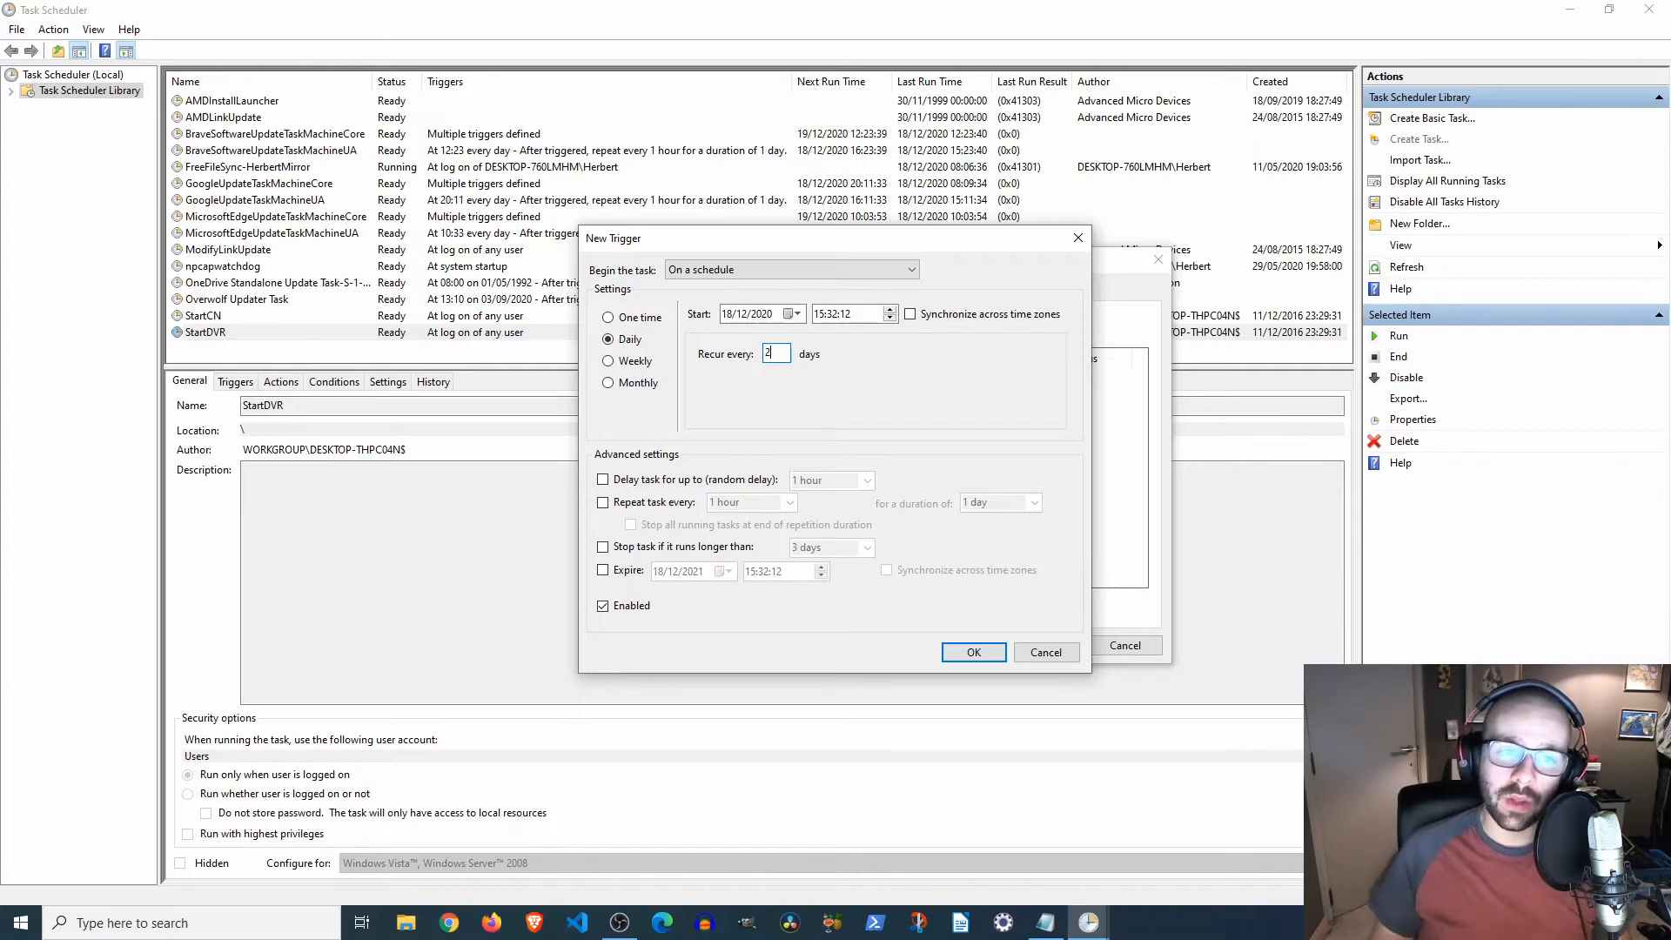
click(742, 267)
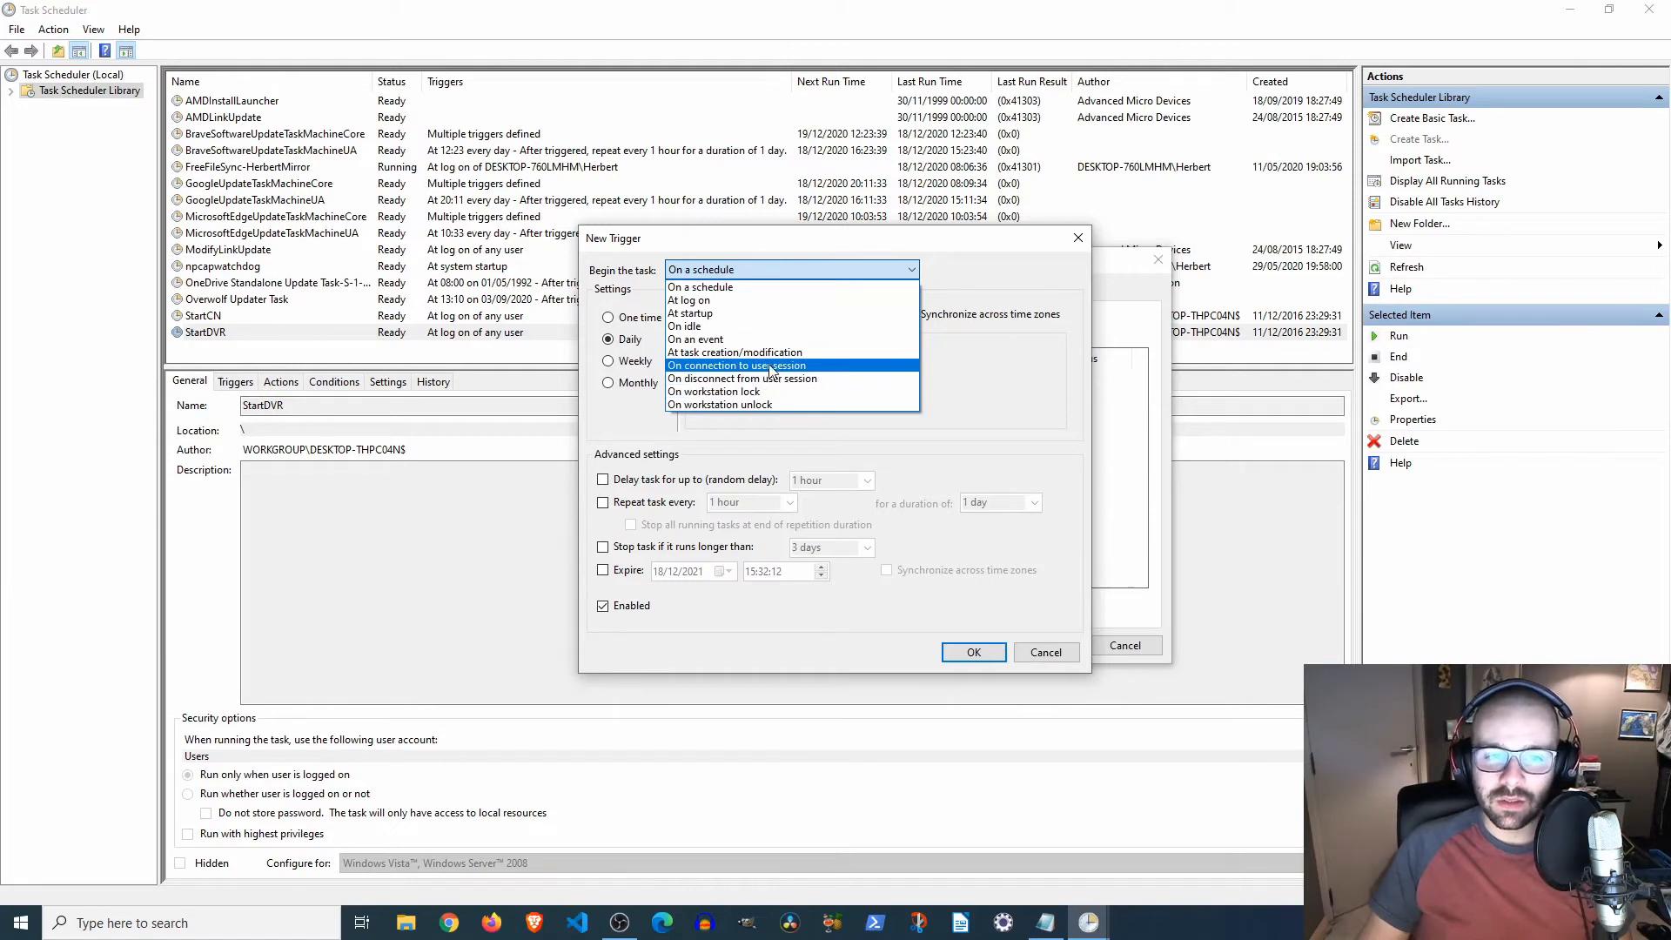
click(905, 269)
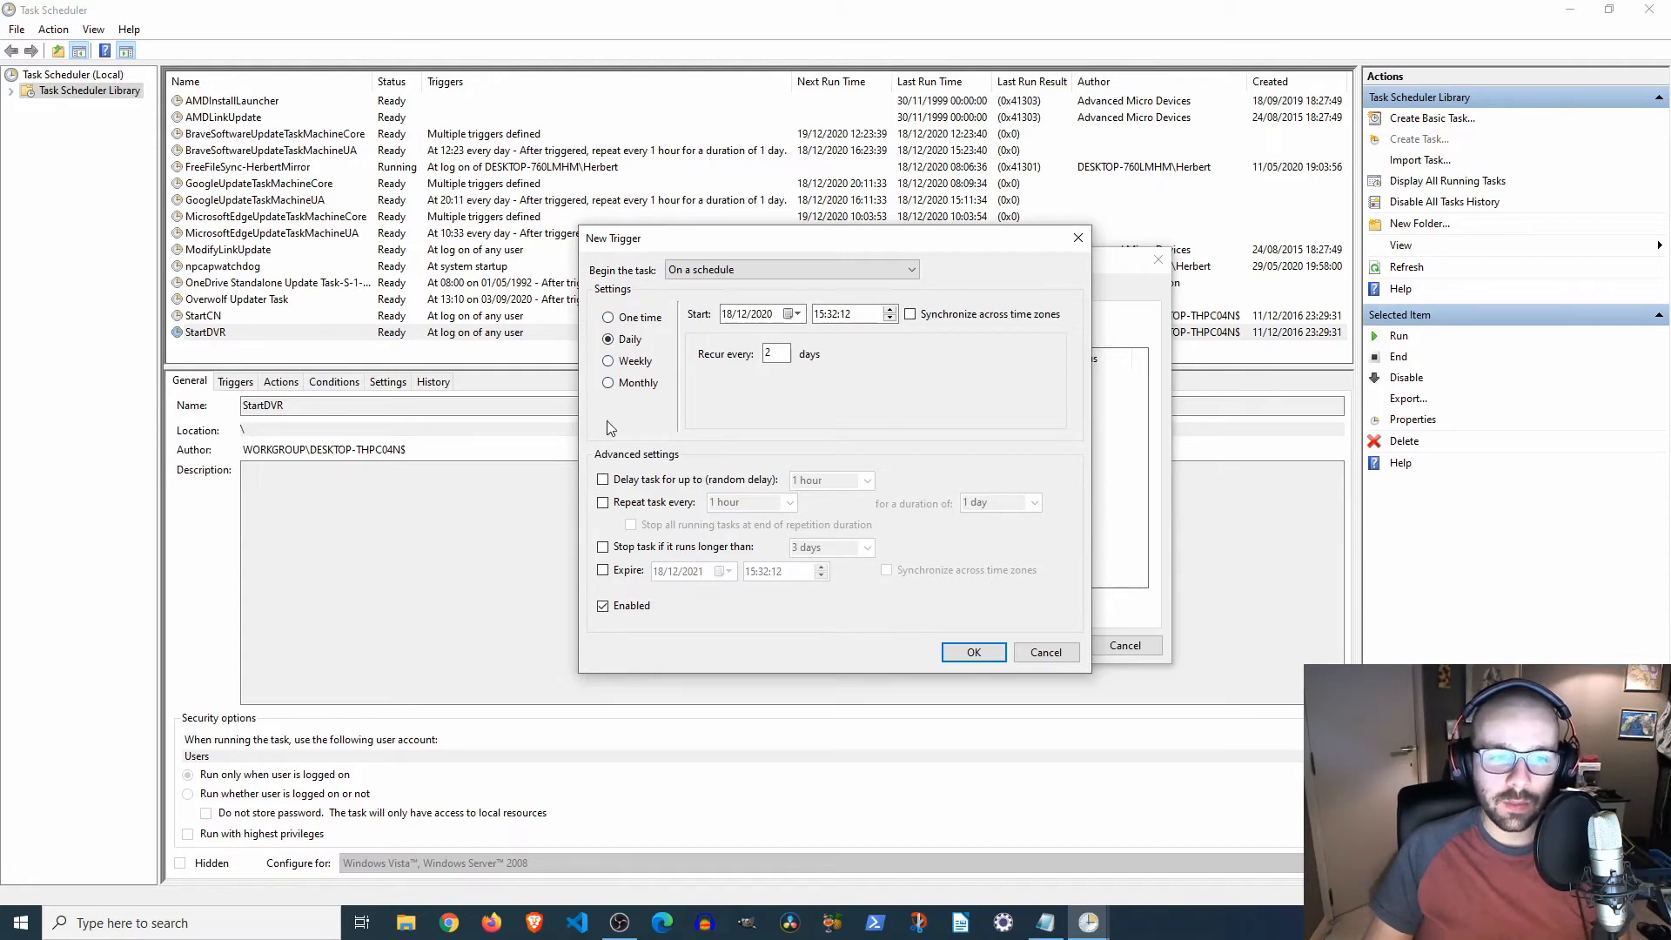
drag(782, 353, 729, 369)
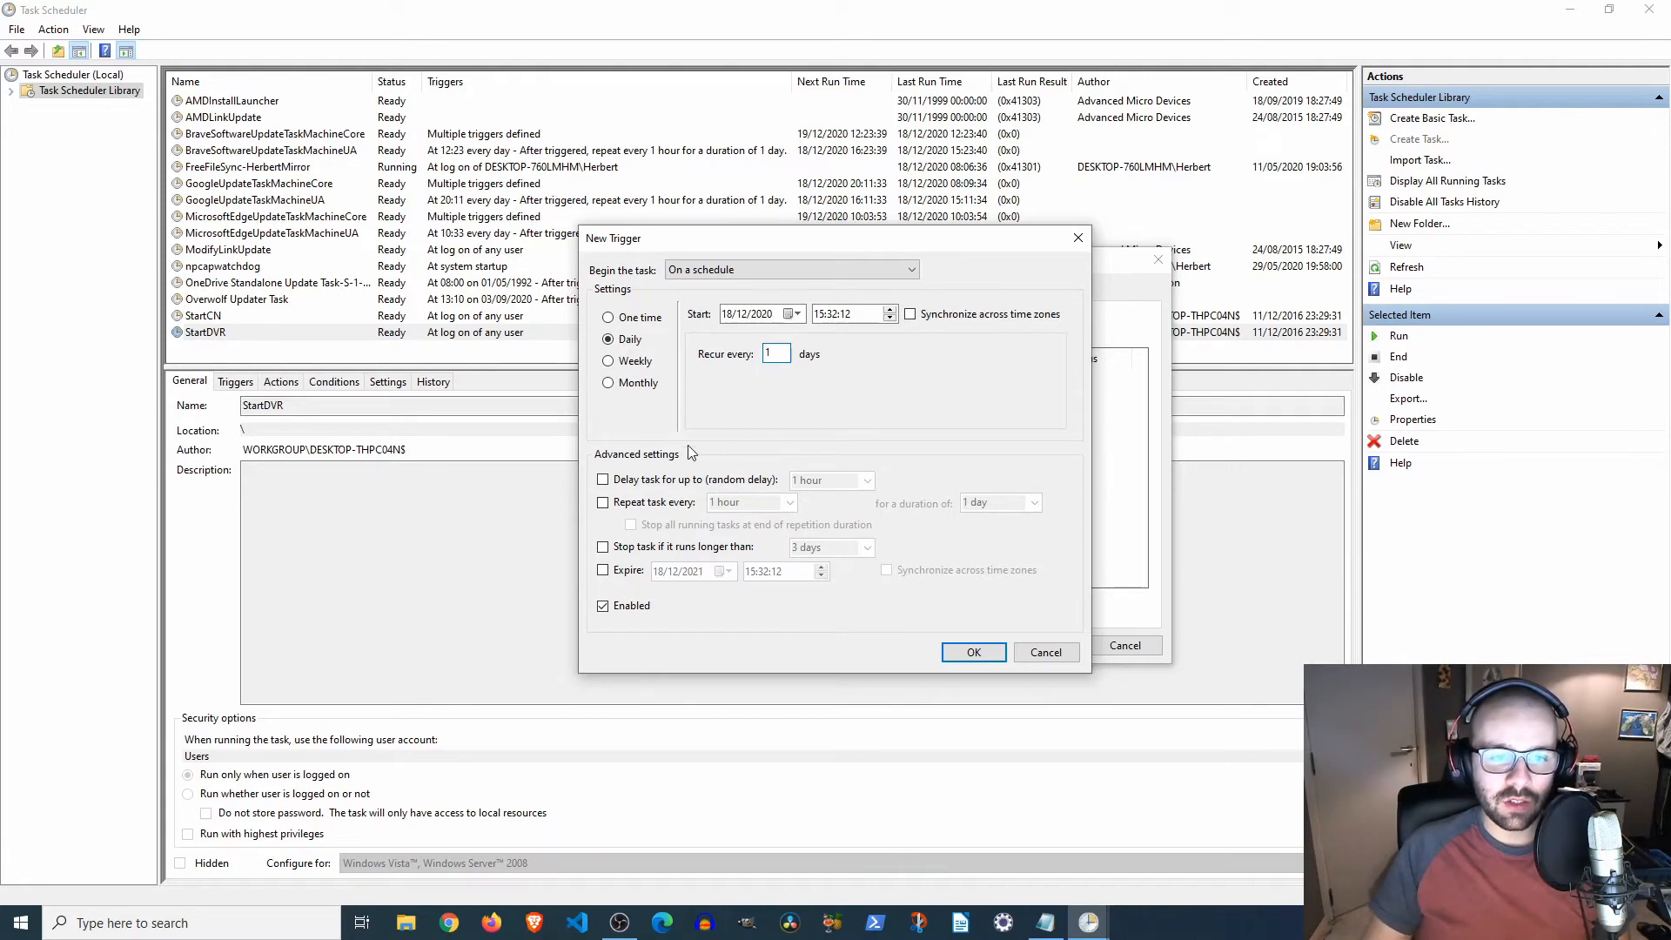
- Try repeating the task every 1 hour for a duration of 1 day, and turn the repetition off again
click(603, 503)
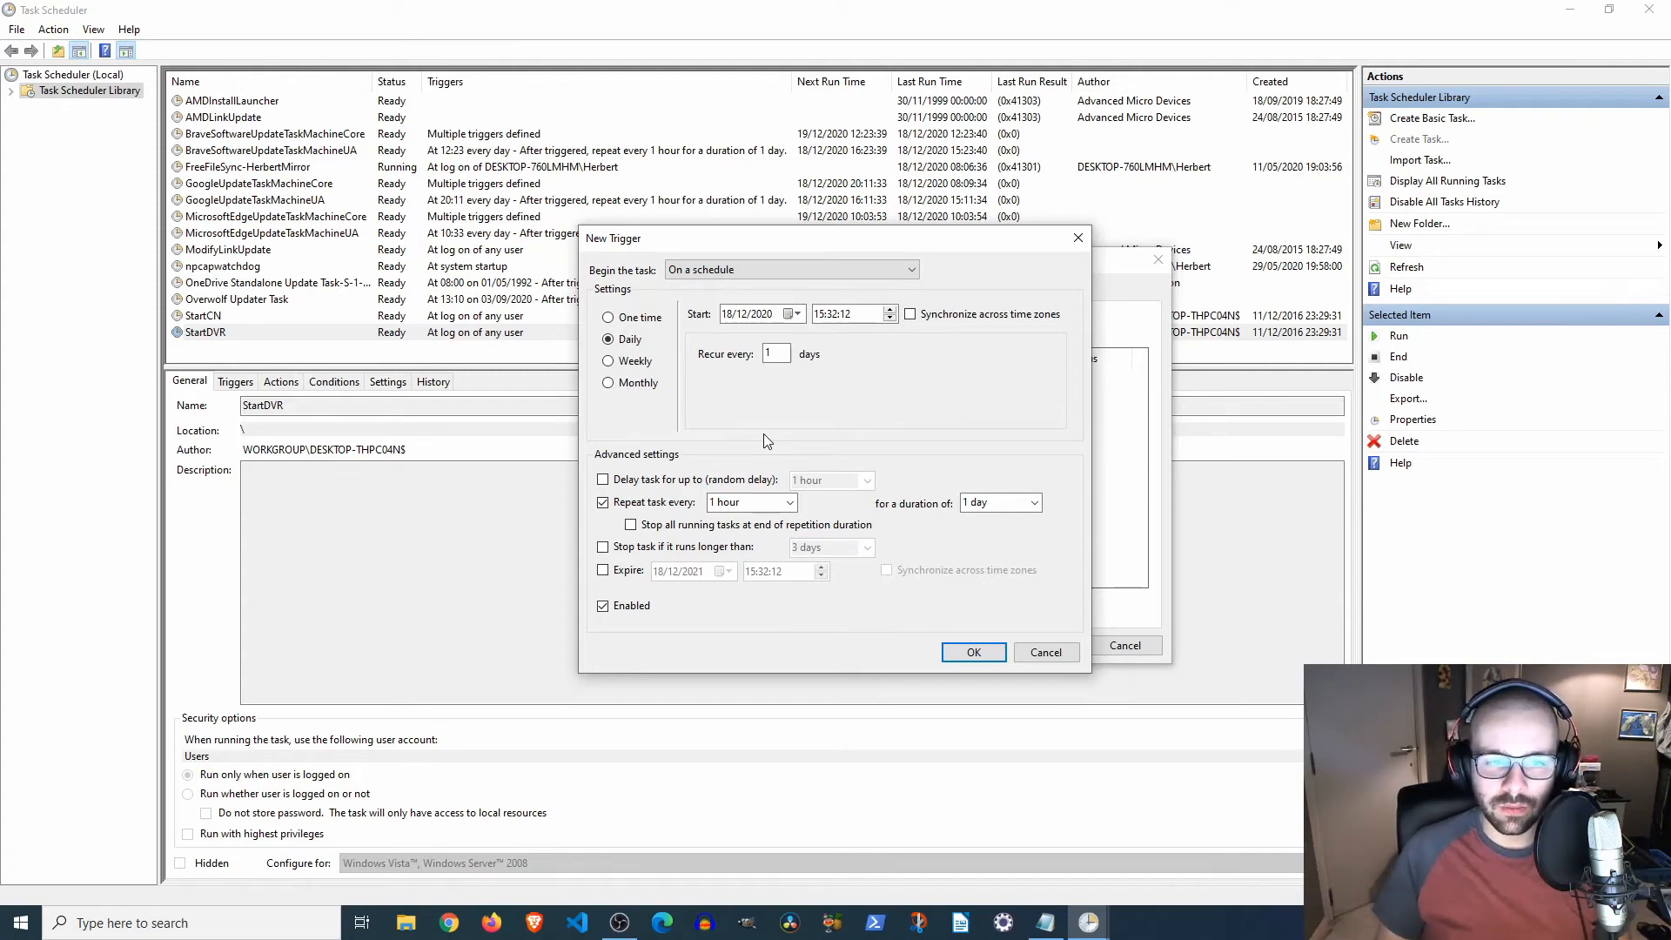
click(603, 503)
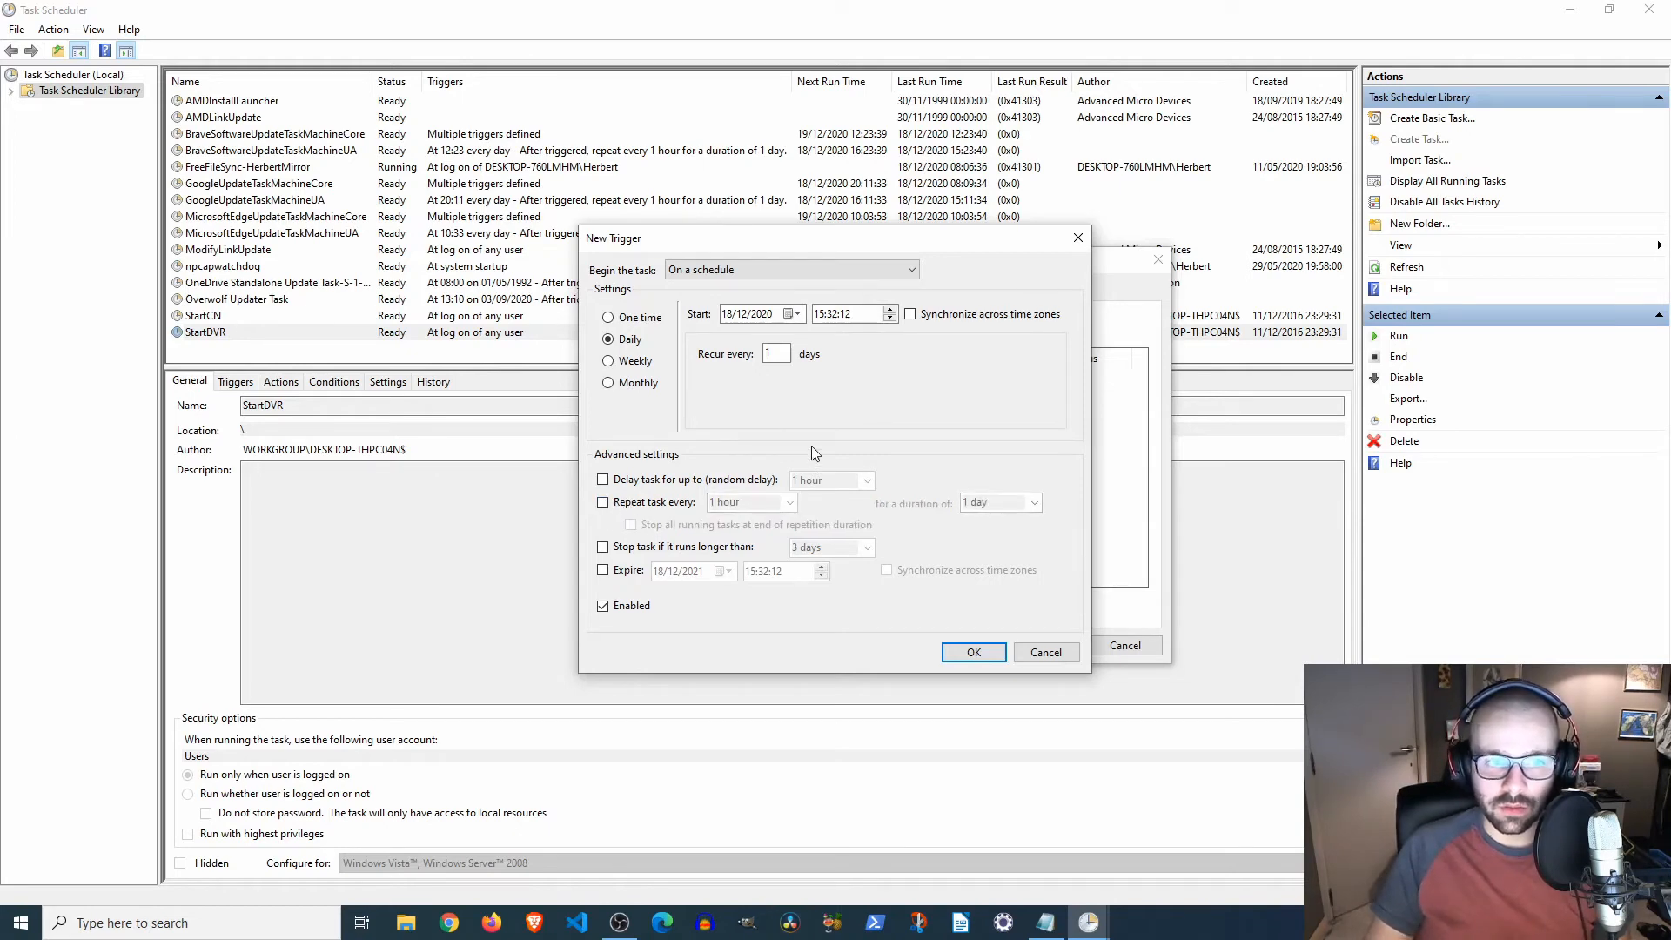
click(602, 503)
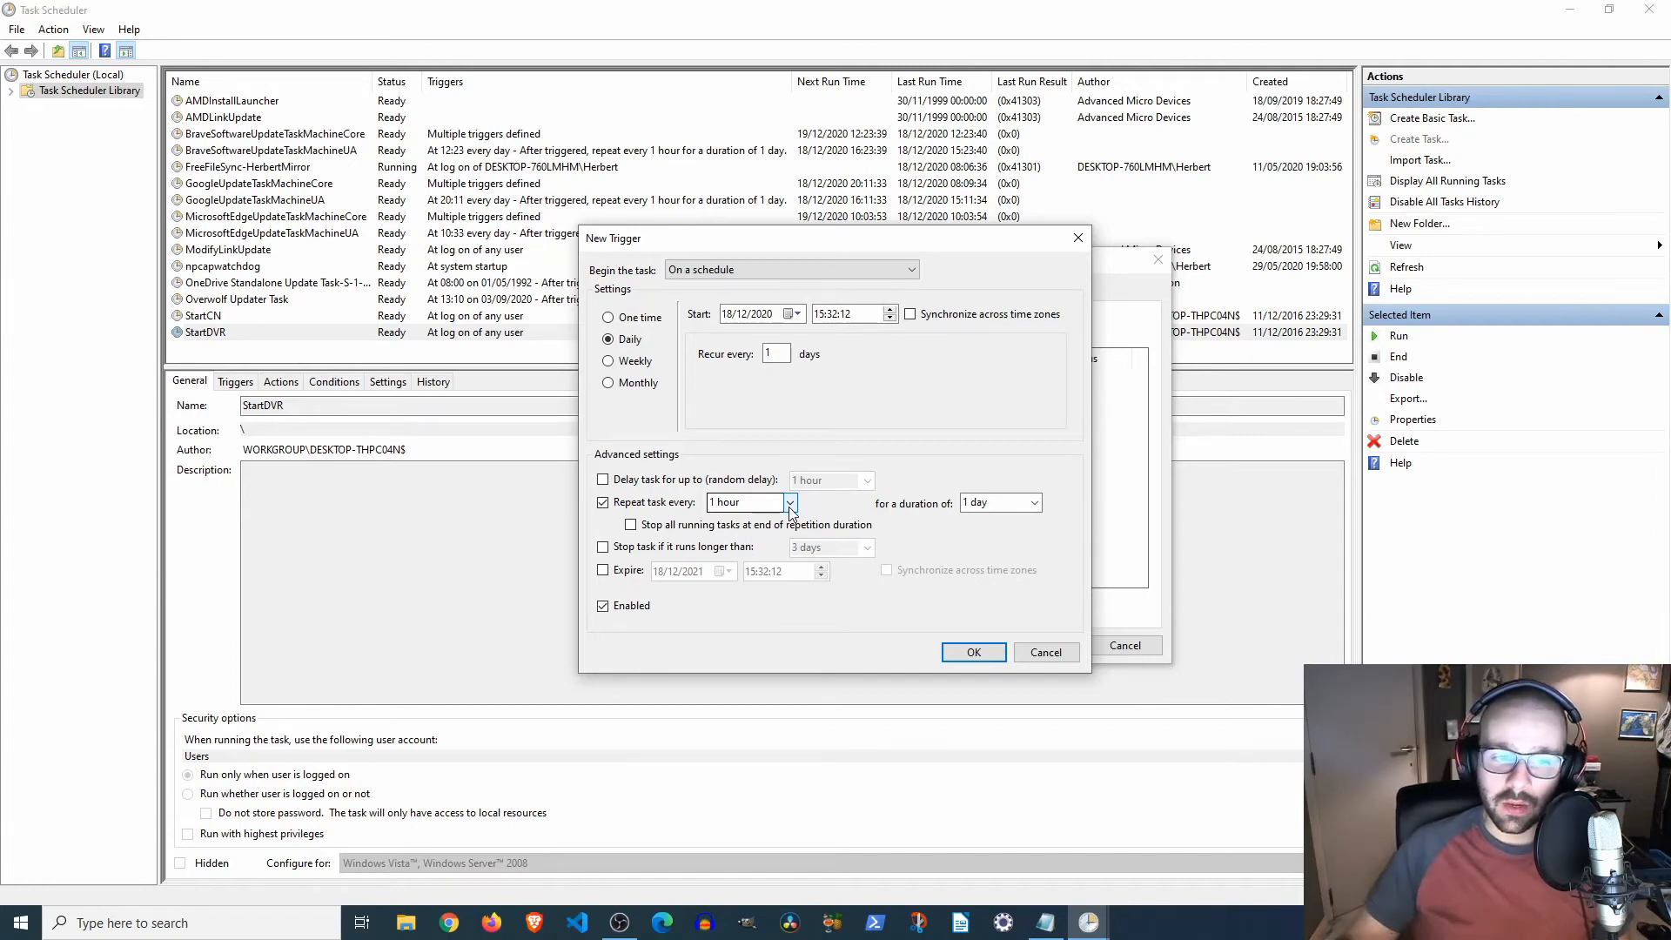
click(642, 505)
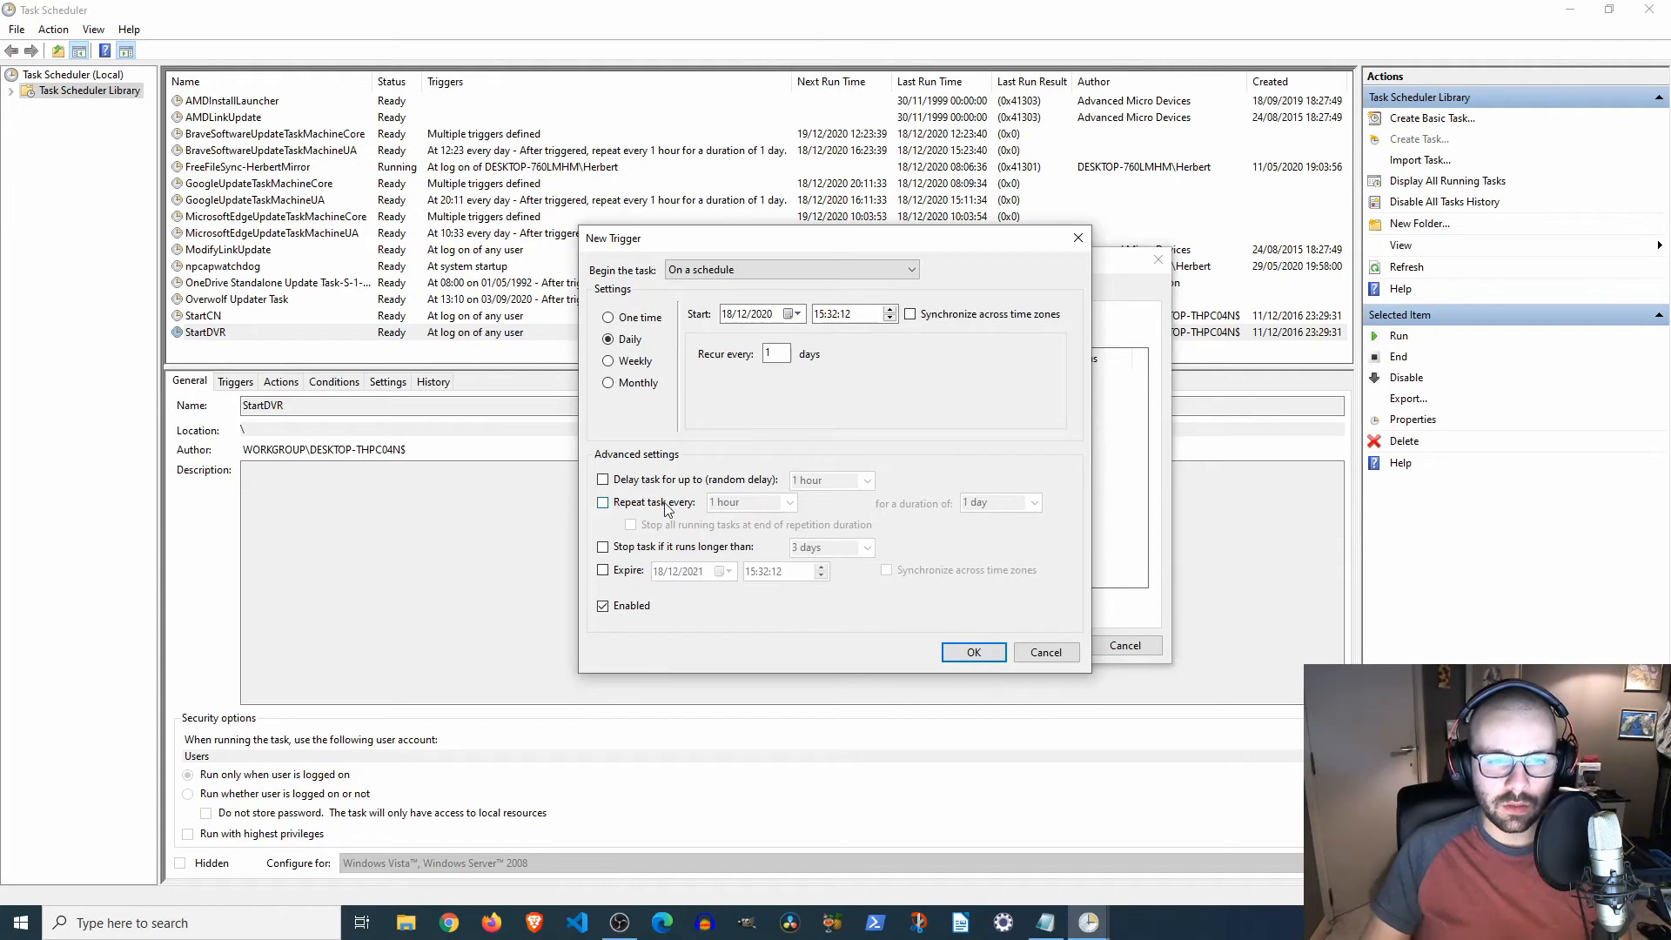
- Set the daily trigger's start time to 15:36:00 and save the trigger
click(836, 315)
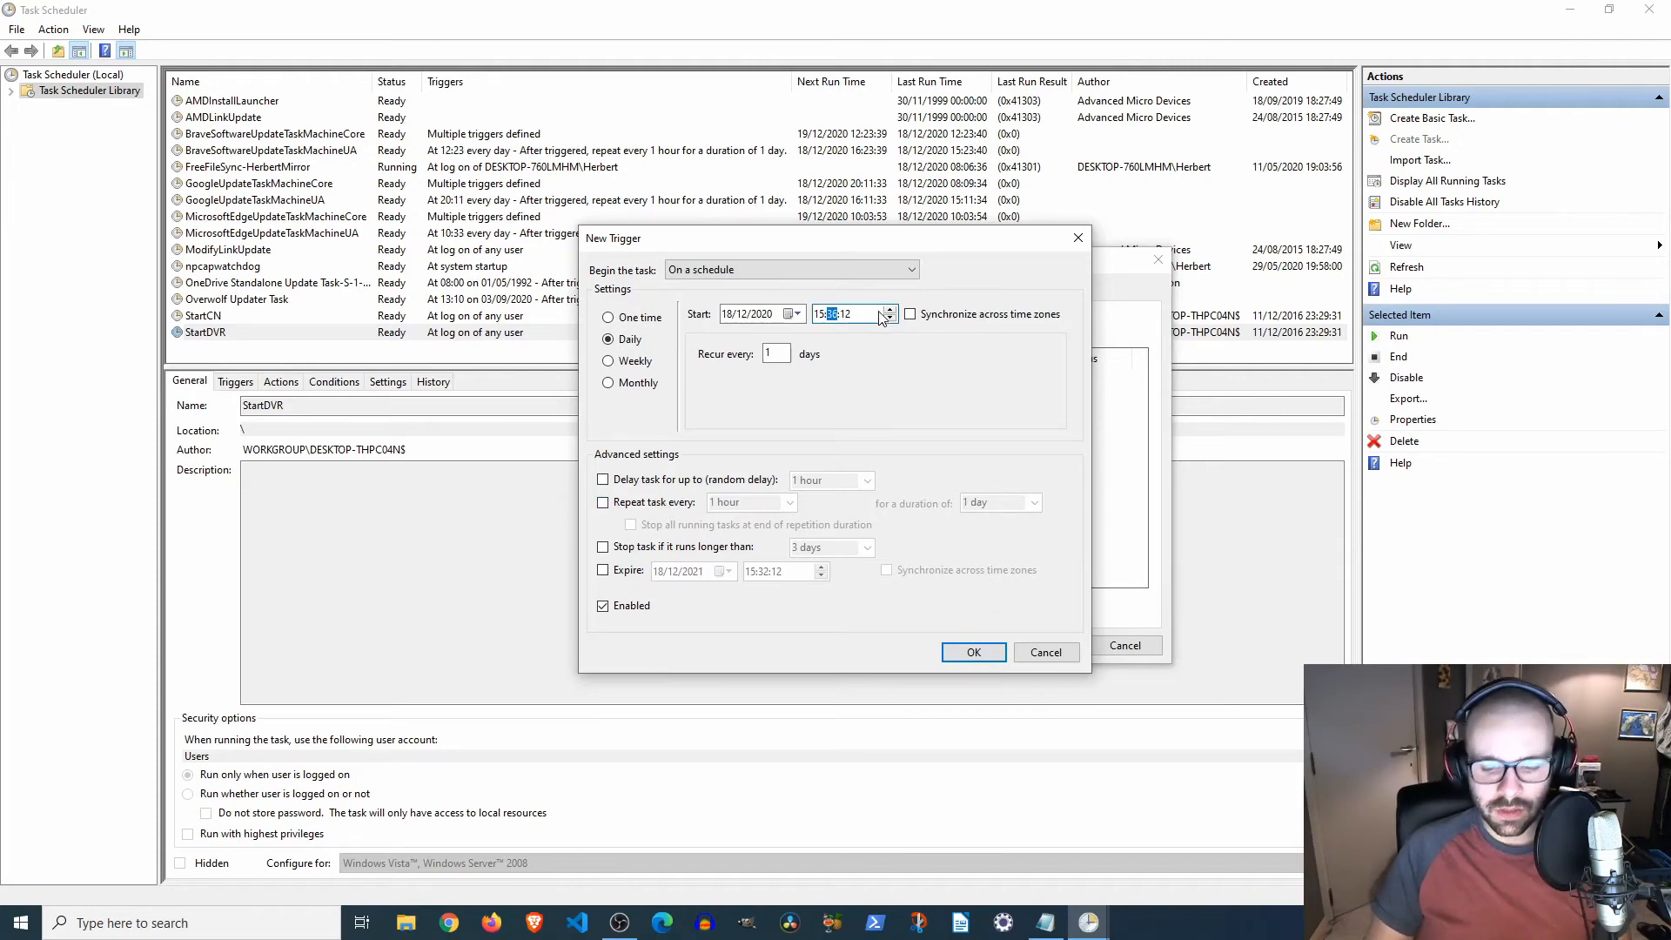
key(Down)
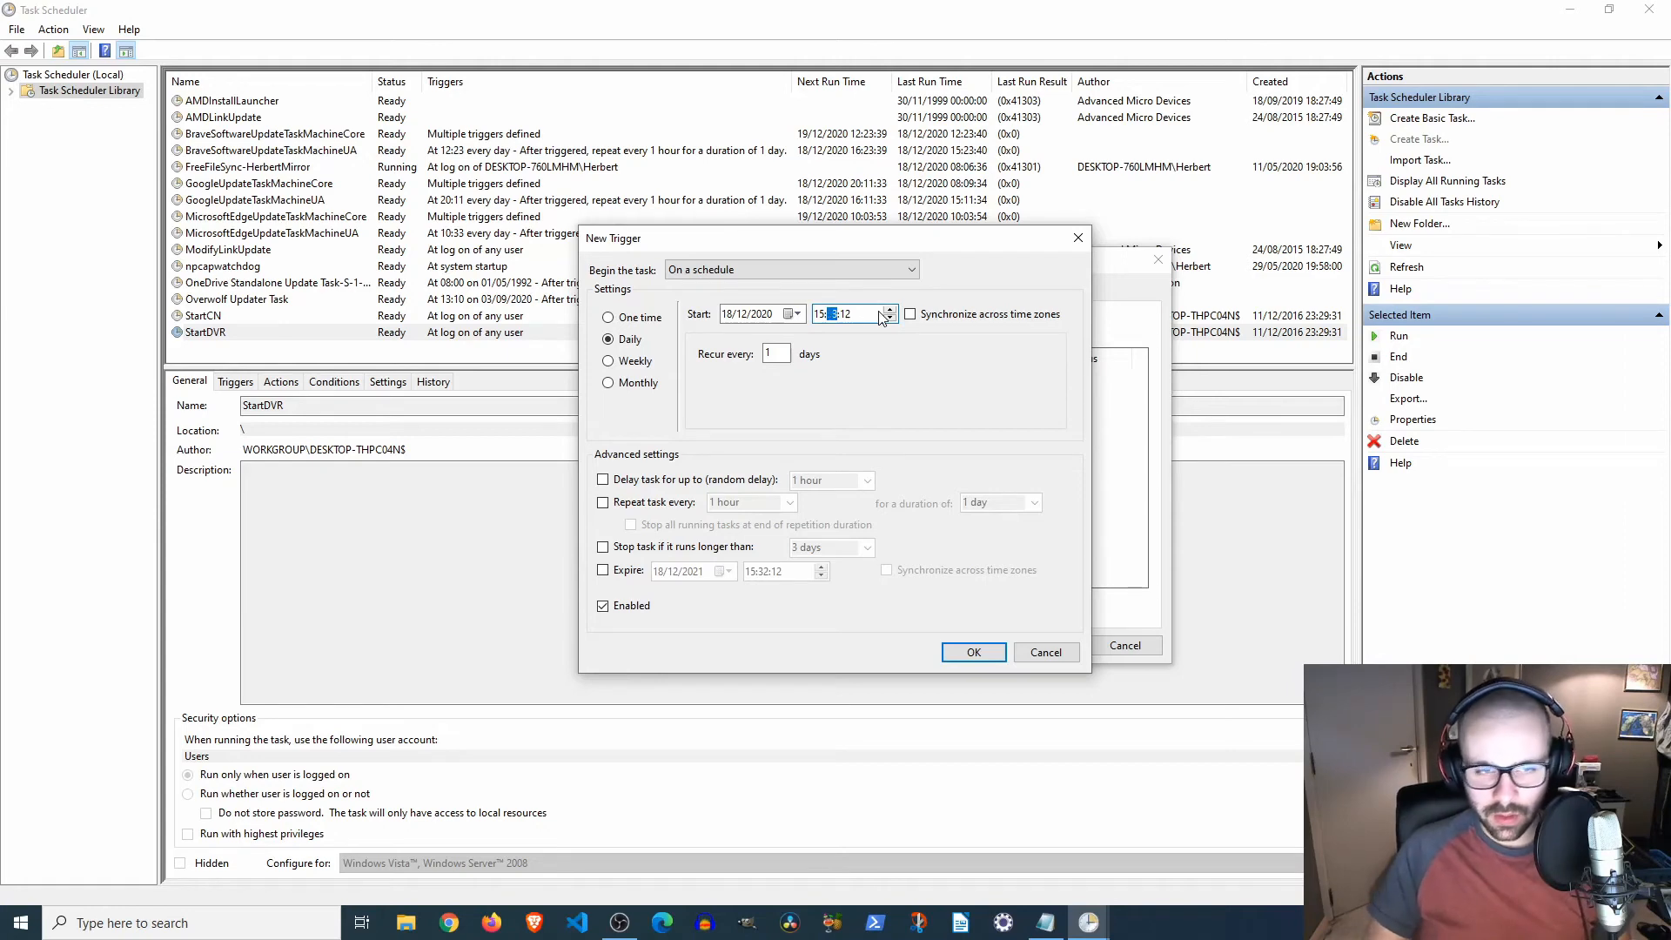
key(Right)
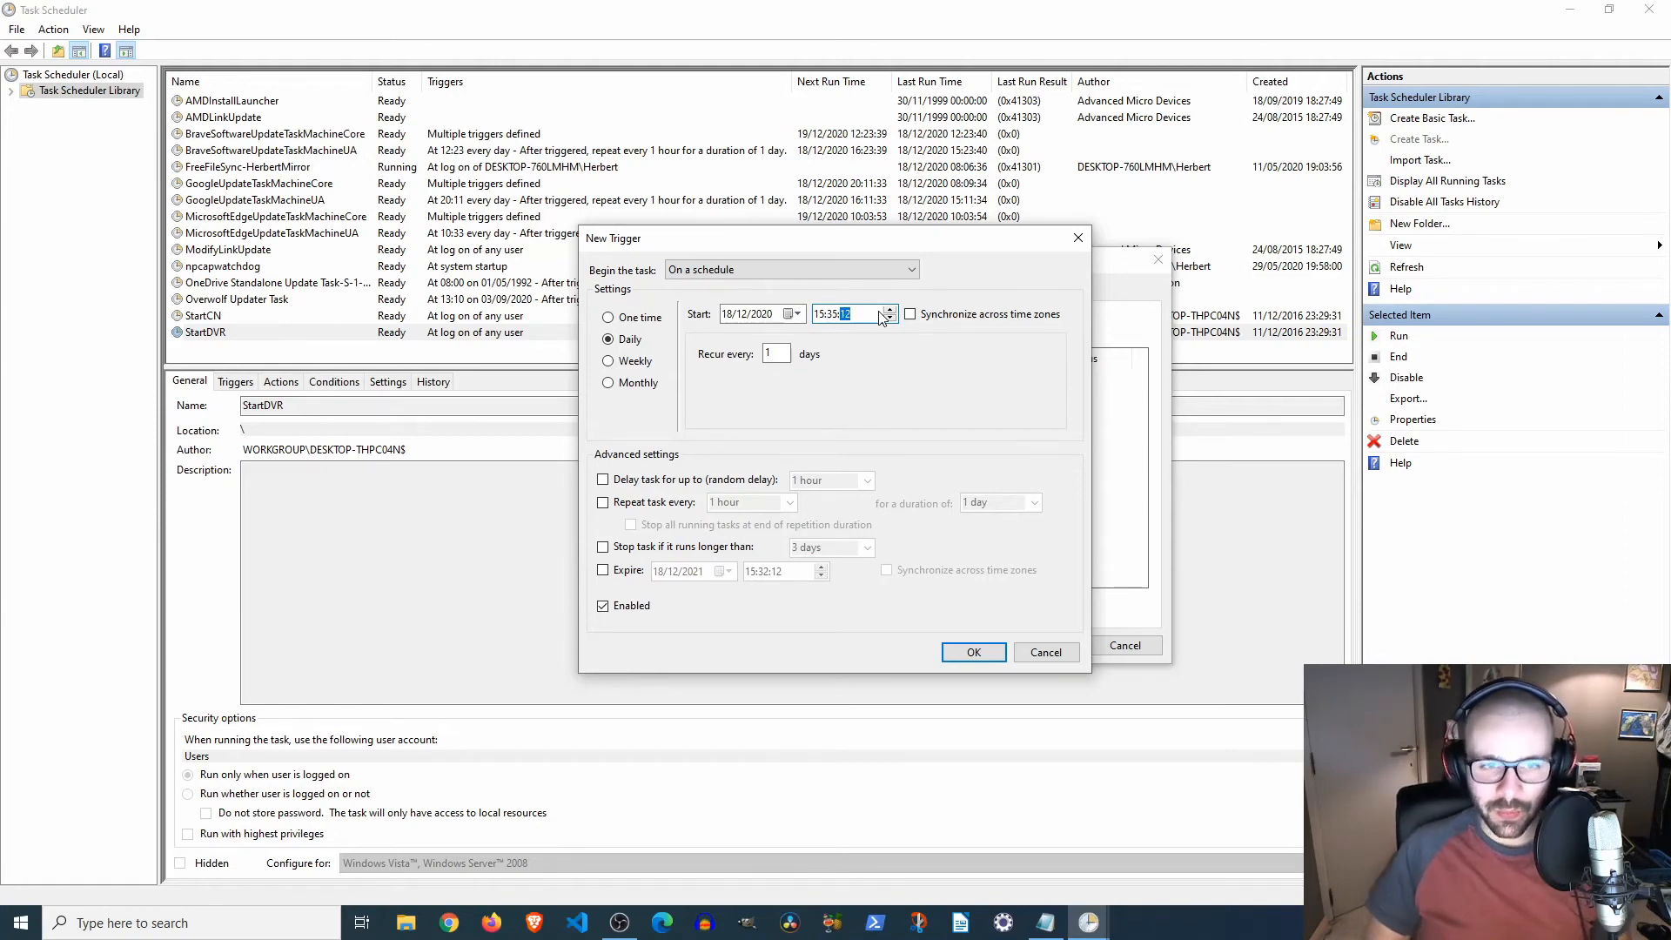
key(Left)
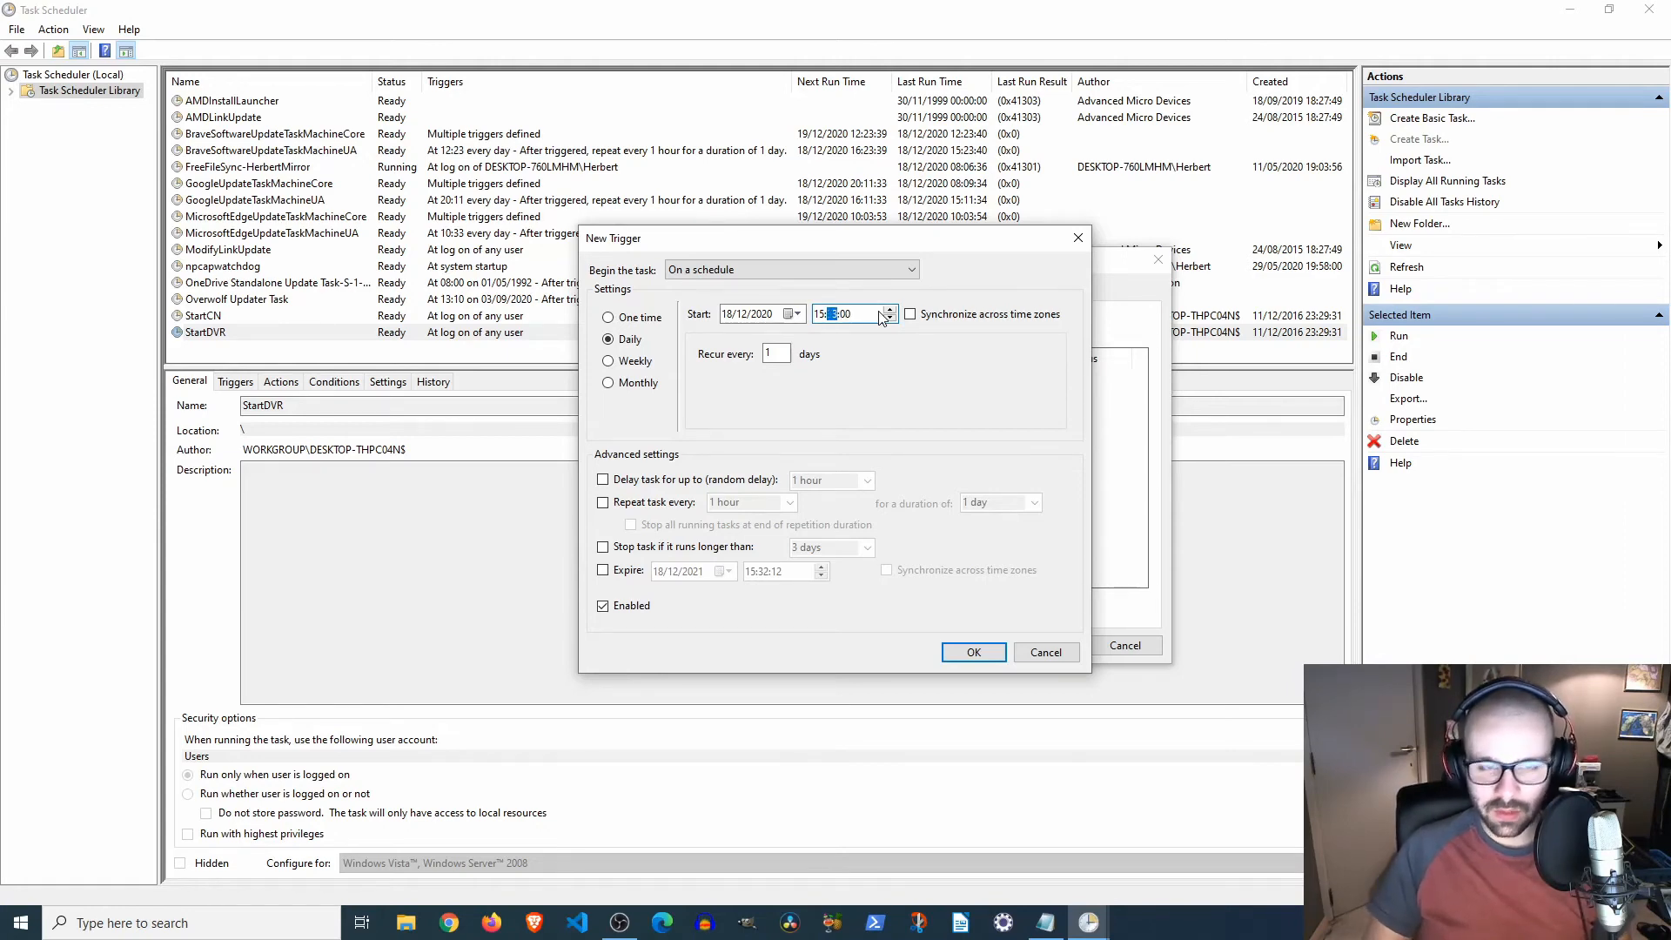
key(Up)
click(973, 651)
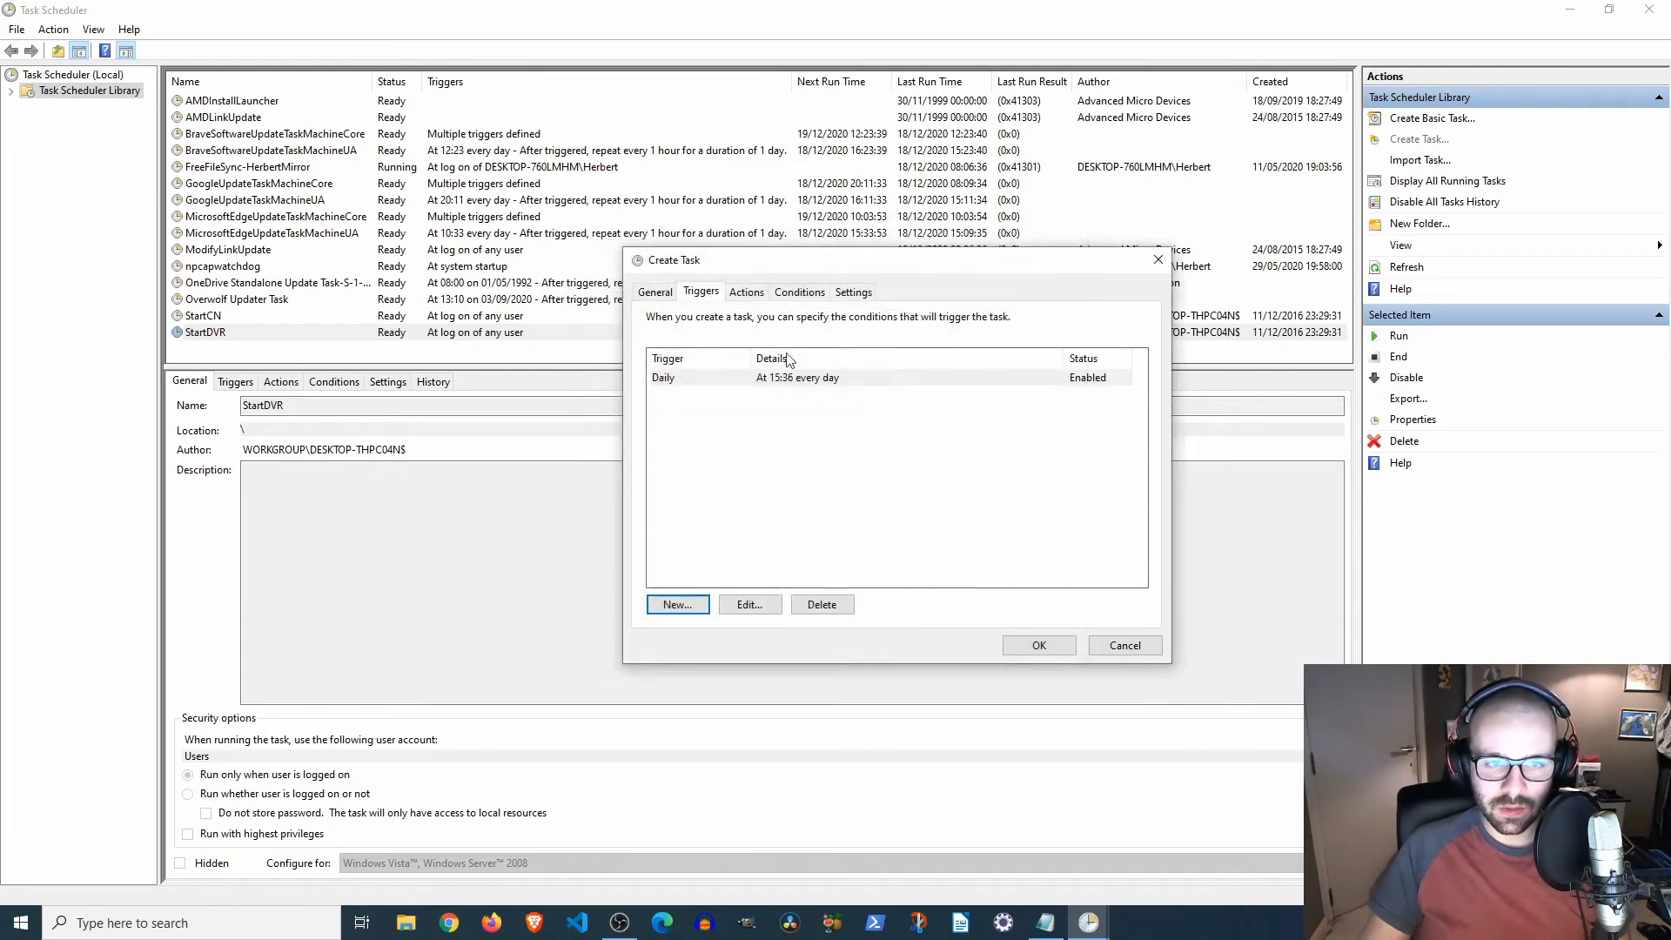
- Add a Start a program action to the task that runs blender, chosen from the Desktop
click(747, 294)
click(677, 602)
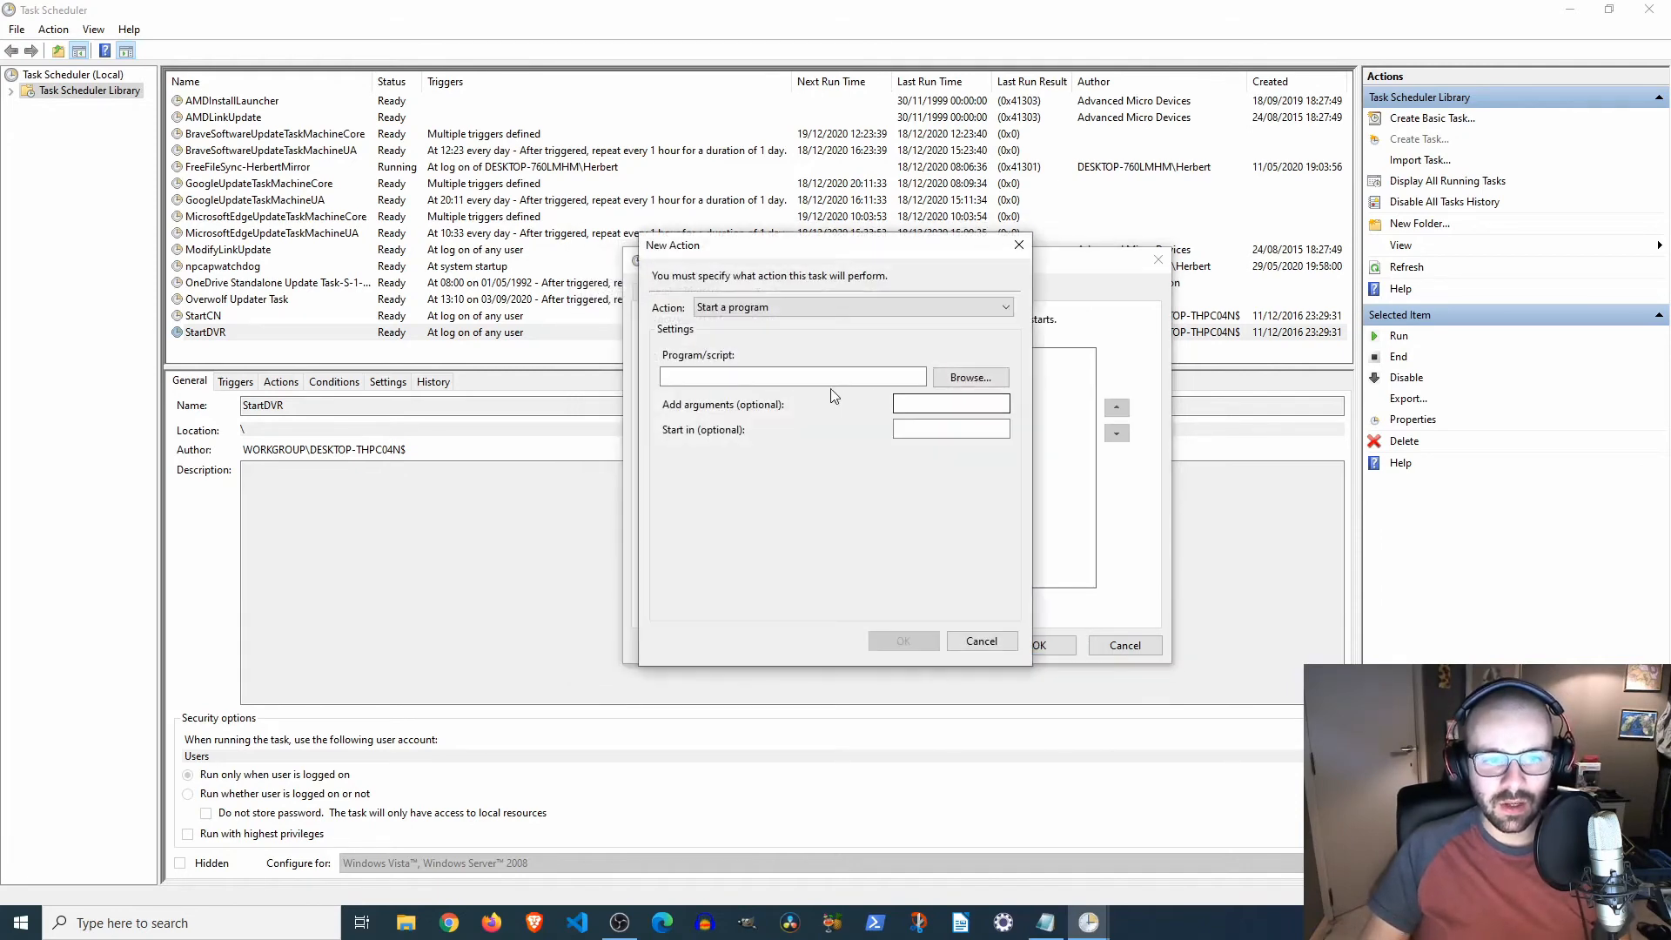
click(973, 308)
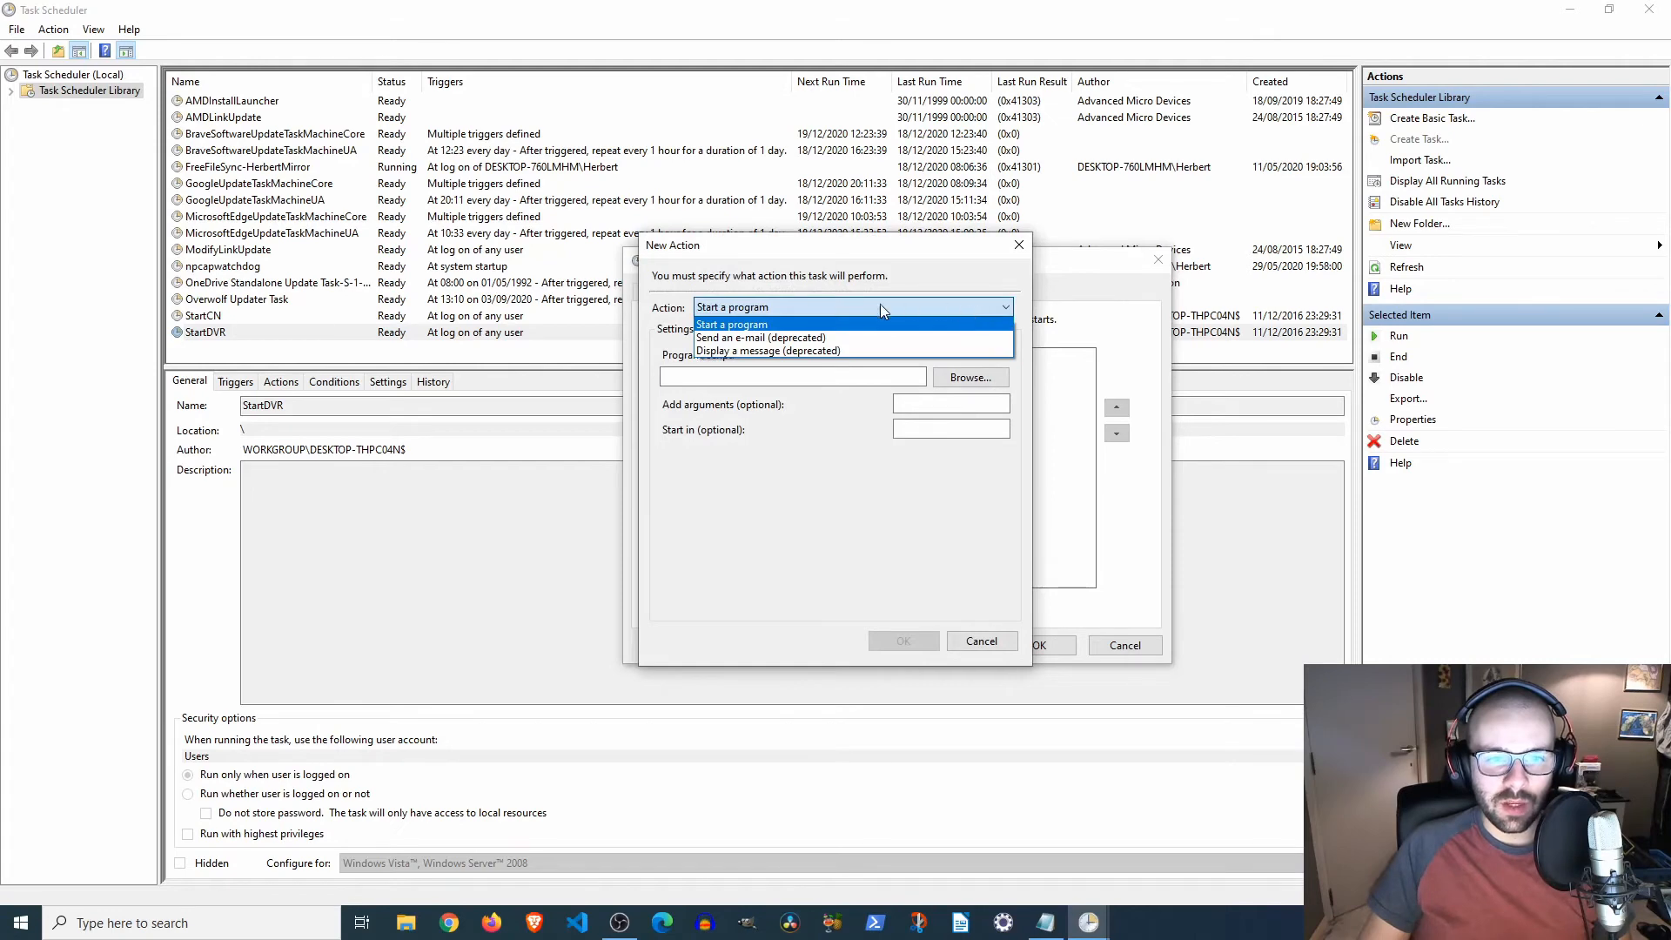
click(809, 303)
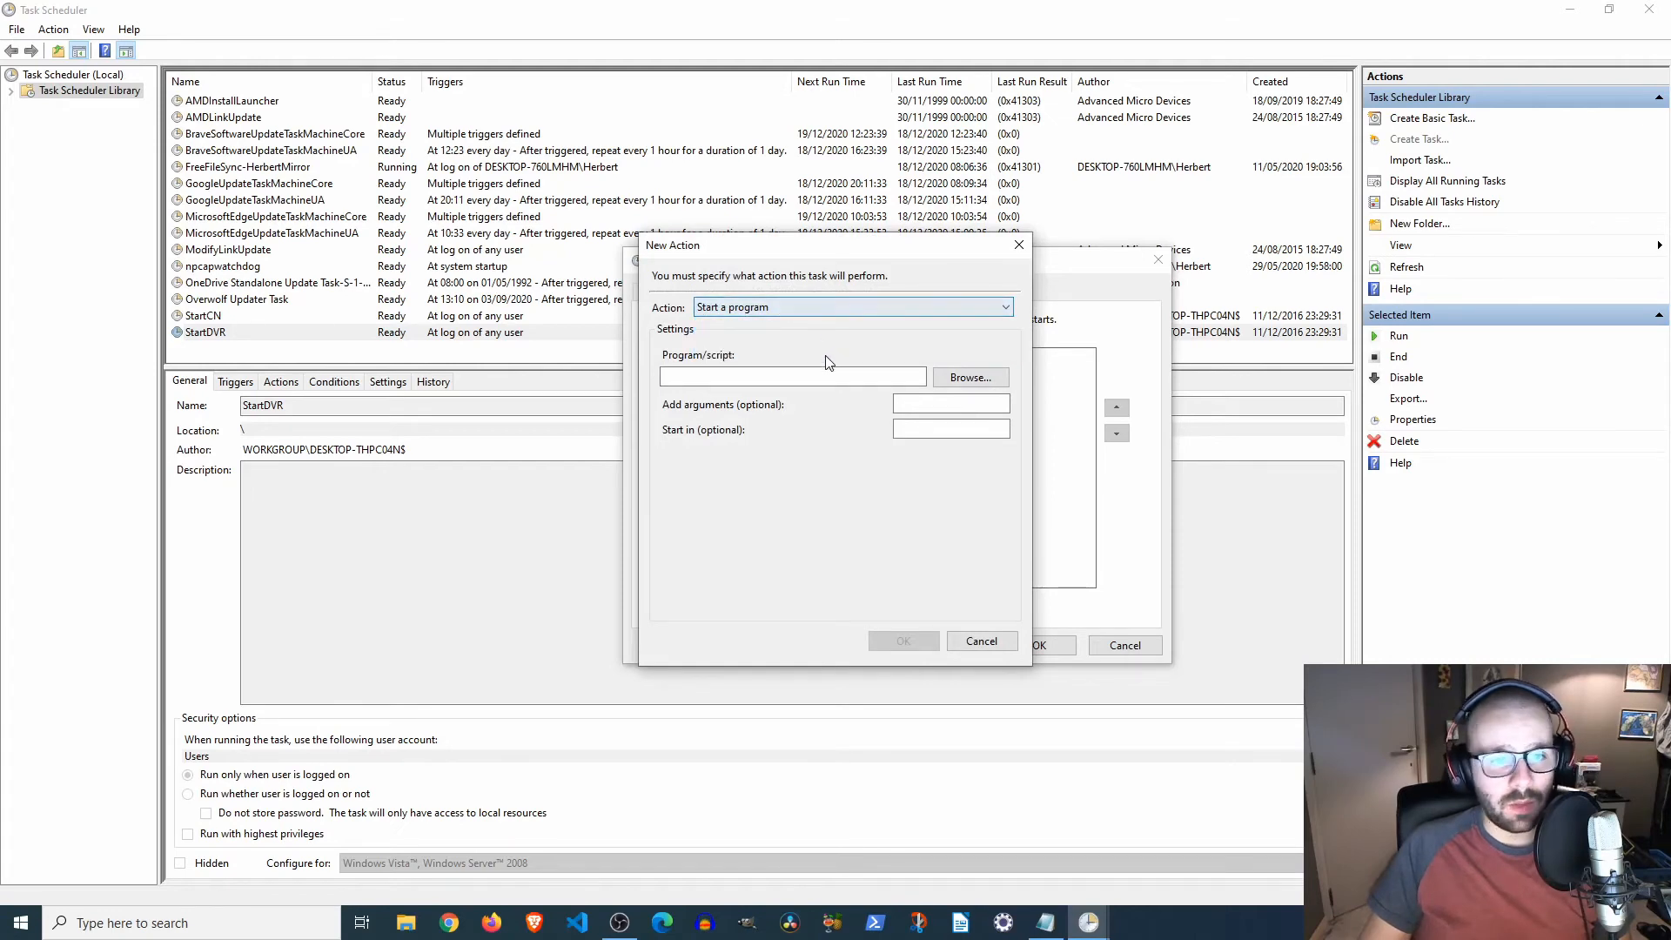
click(968, 377)
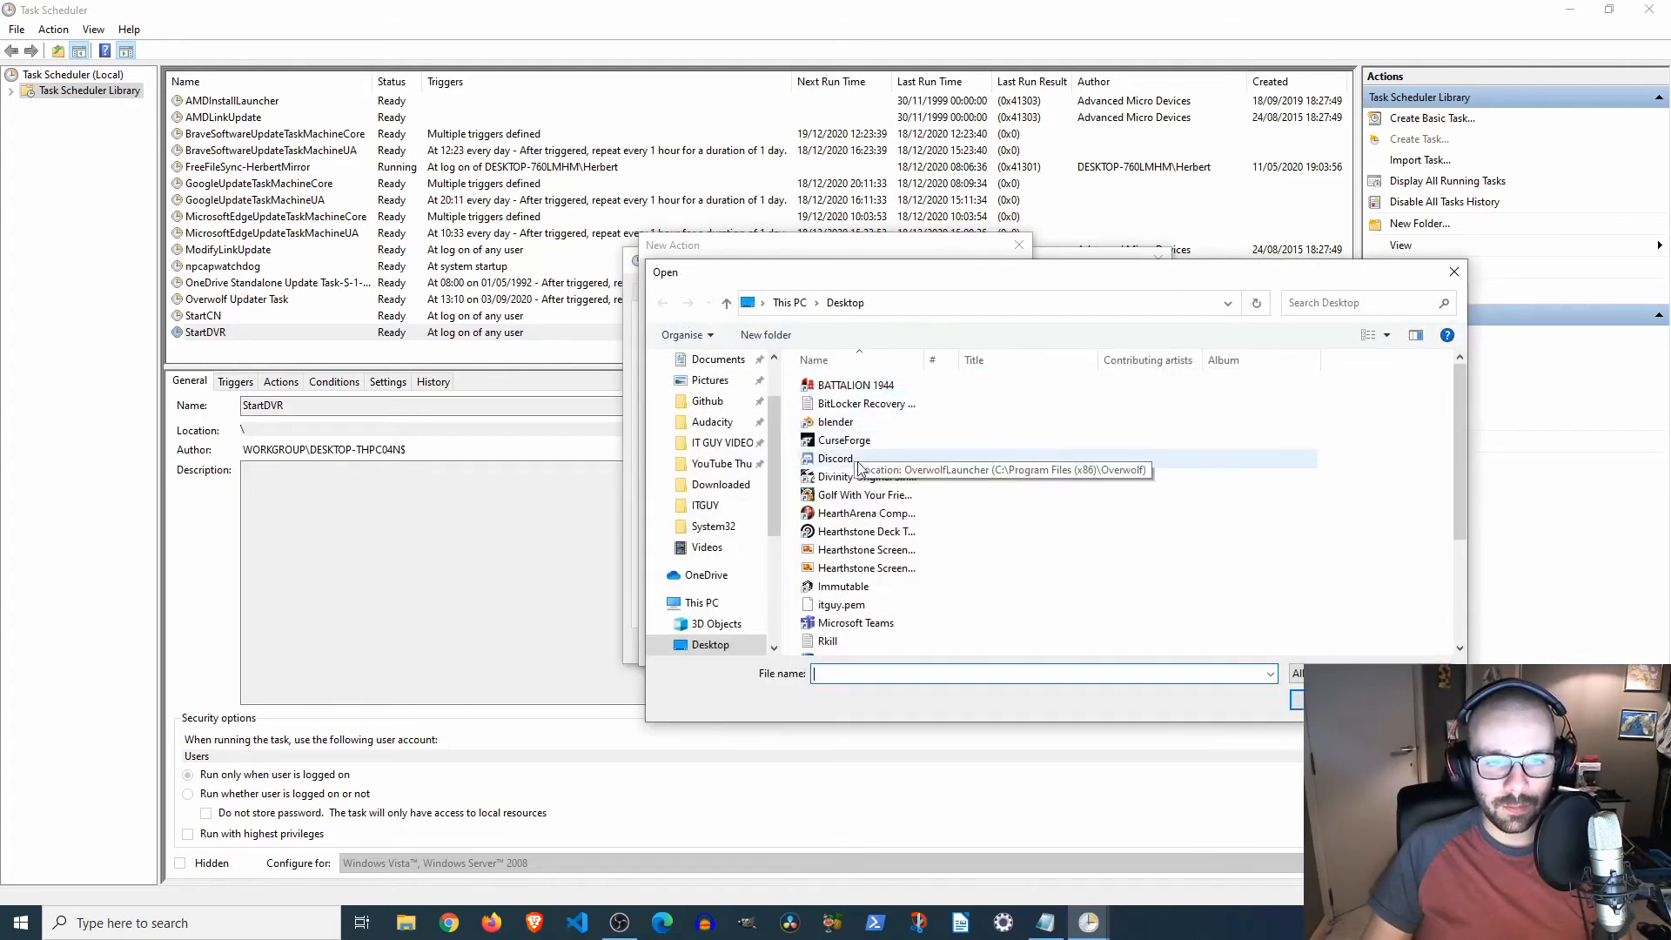
double_click(836, 422)
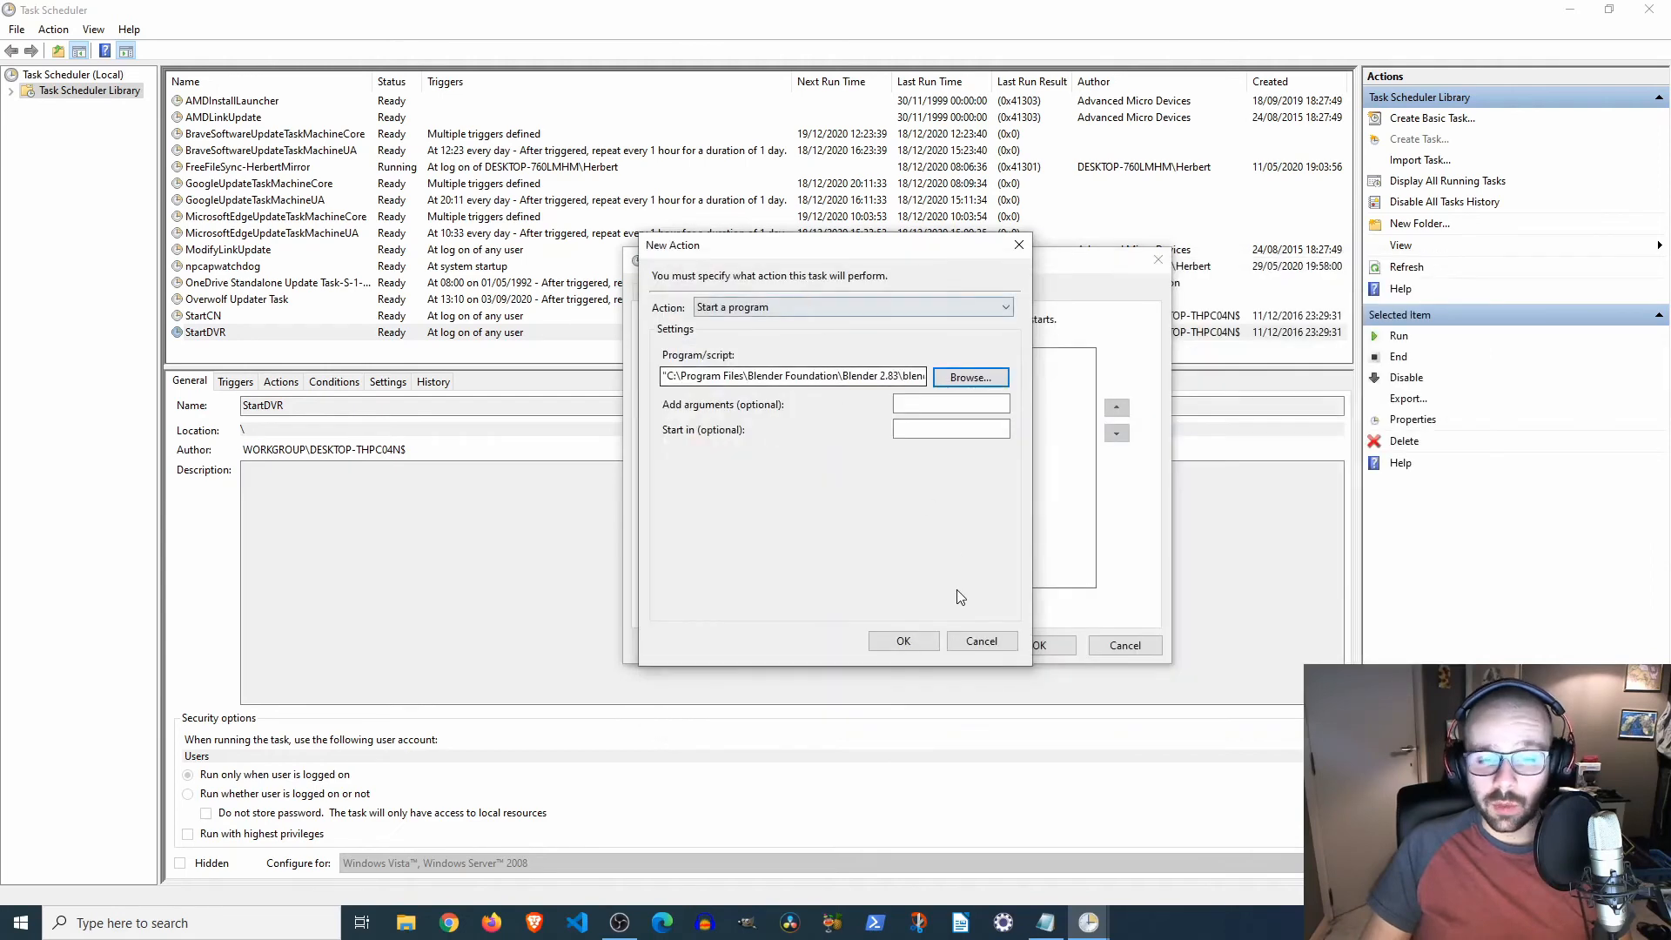
click(913, 634)
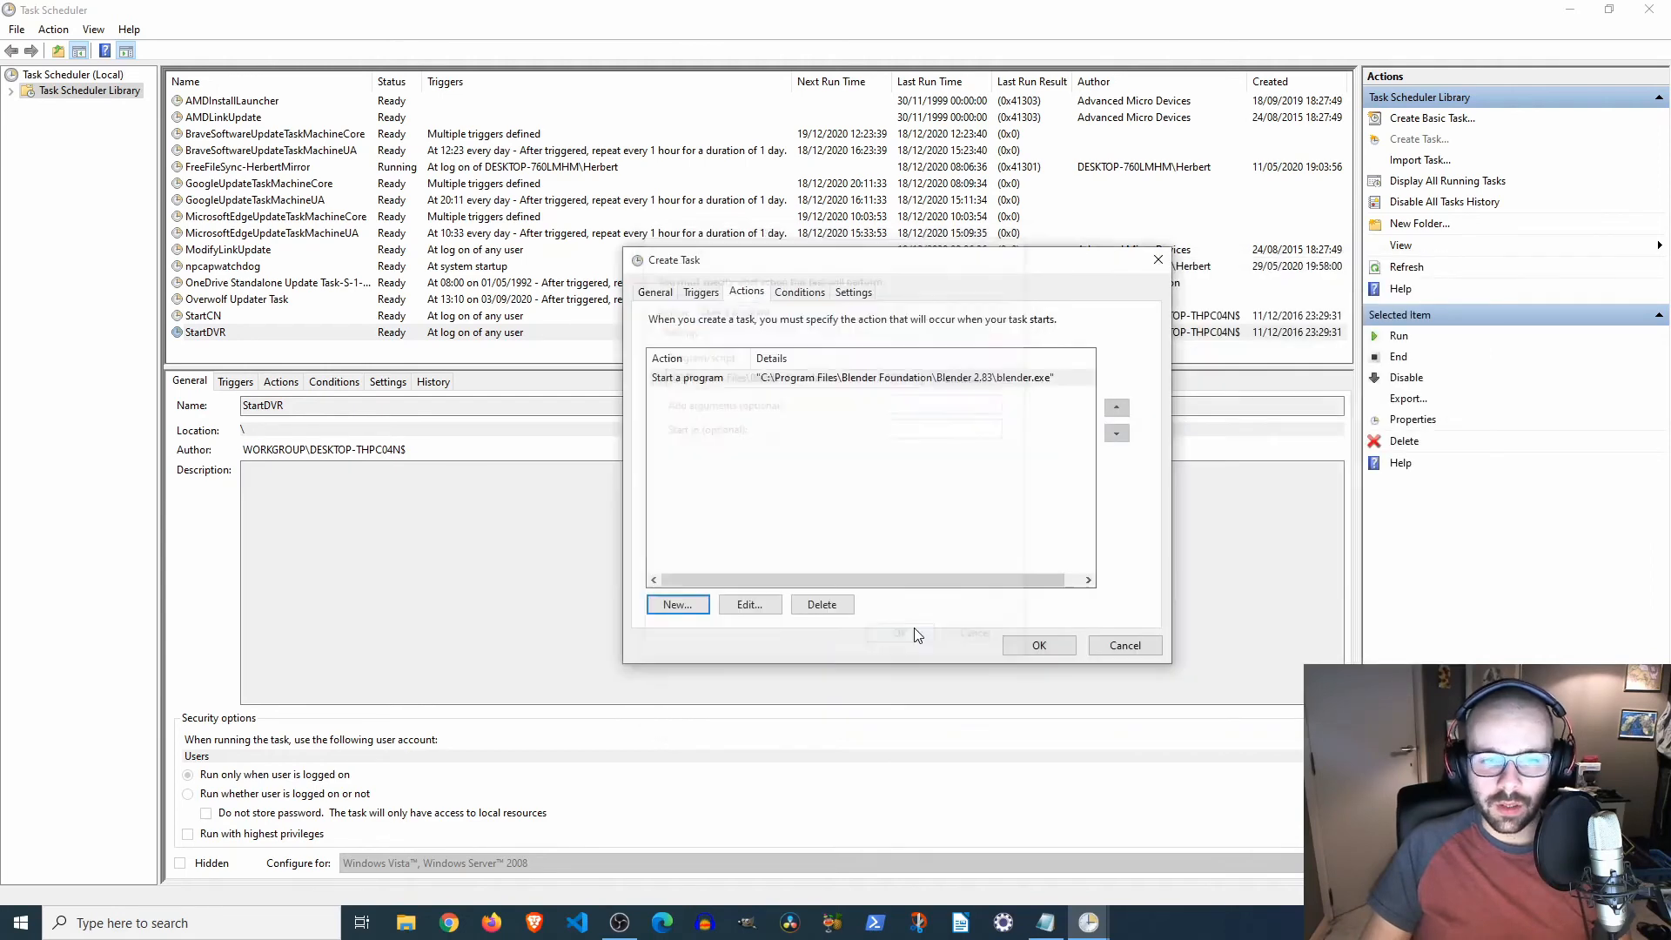
- In the task's conditions, try requiring the computer to be idle for 1 minute, and turn the idle condition off again
click(813, 294)
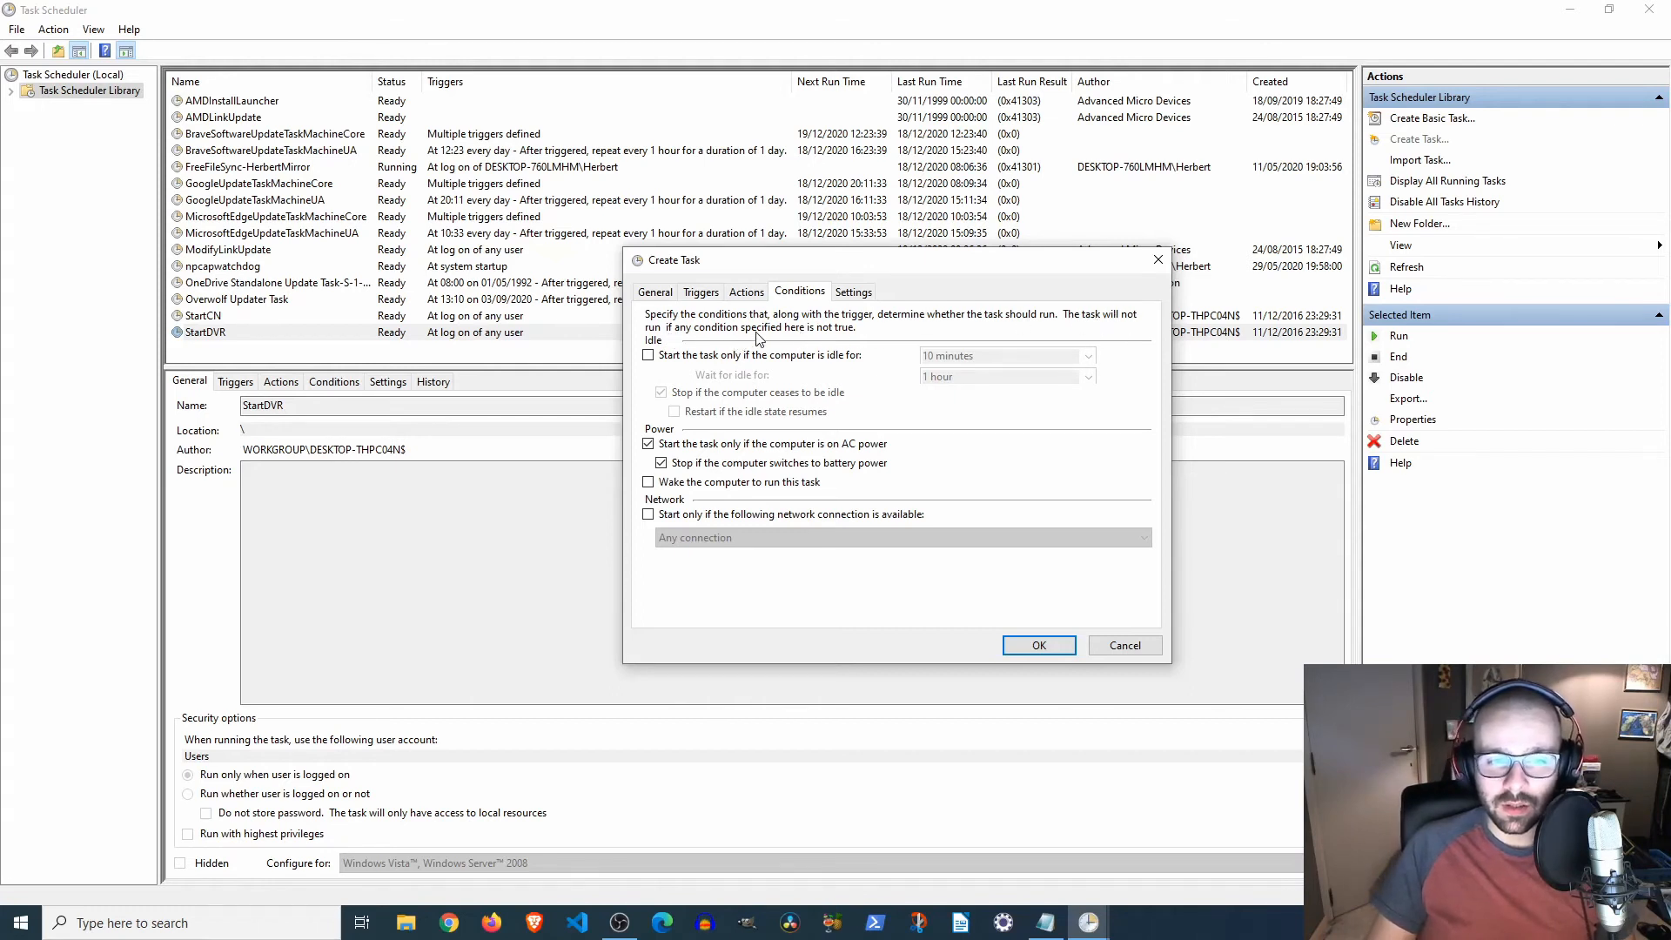
click(649, 355)
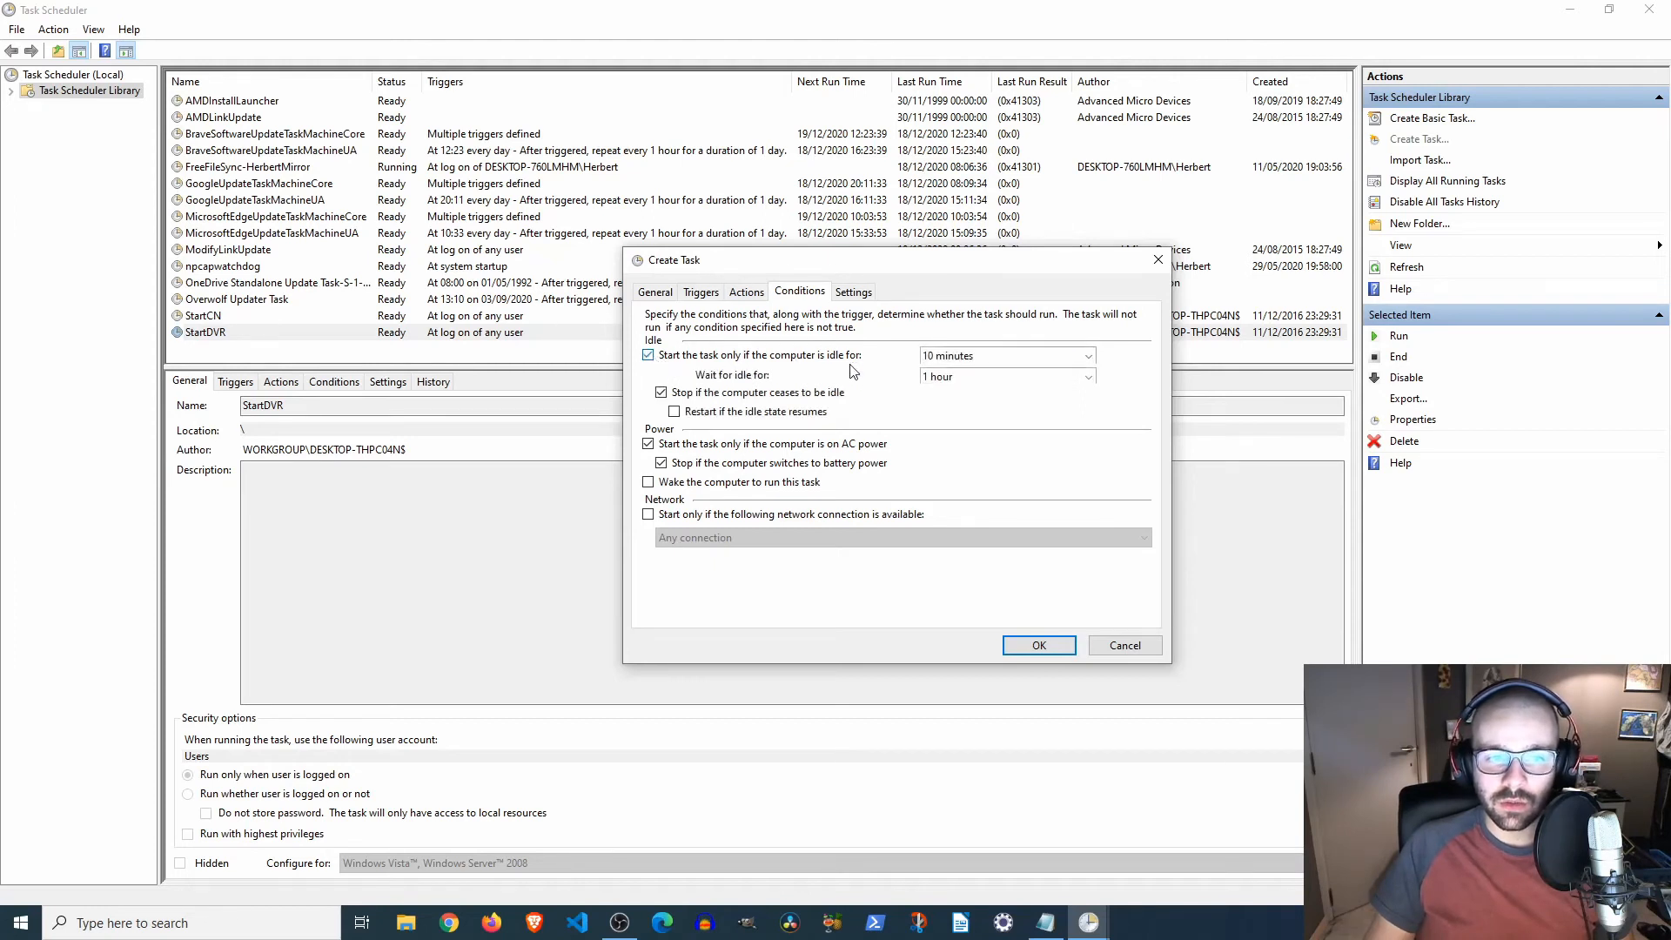
click(1088, 357)
click(1090, 357)
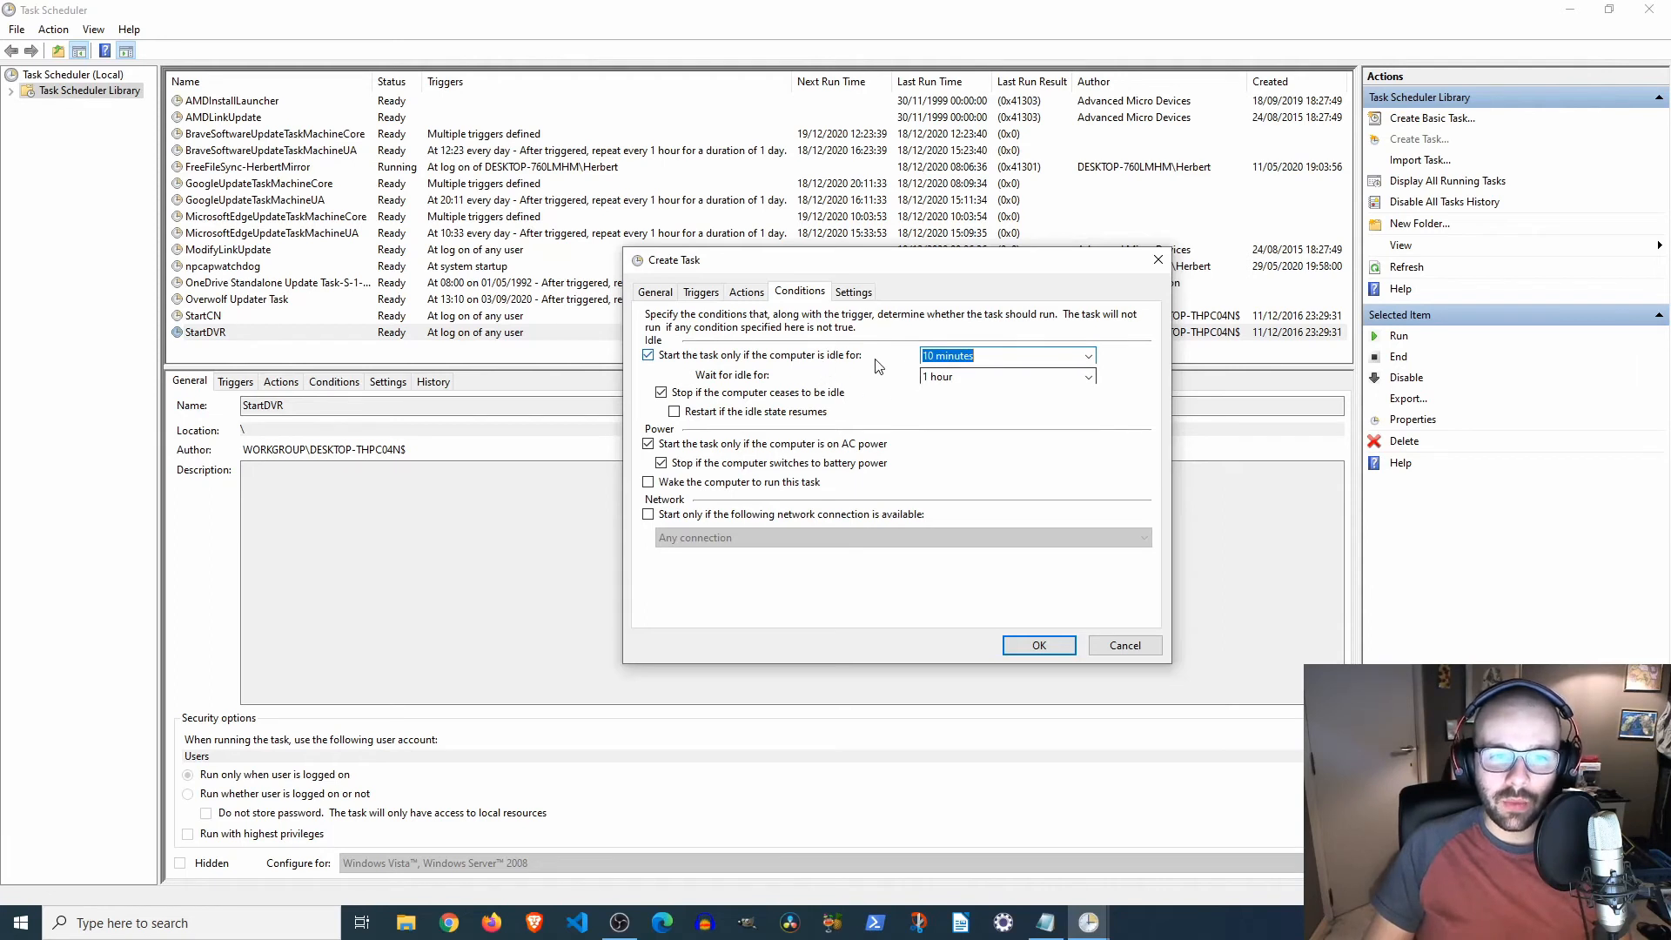
click(1088, 356)
click(957, 372)
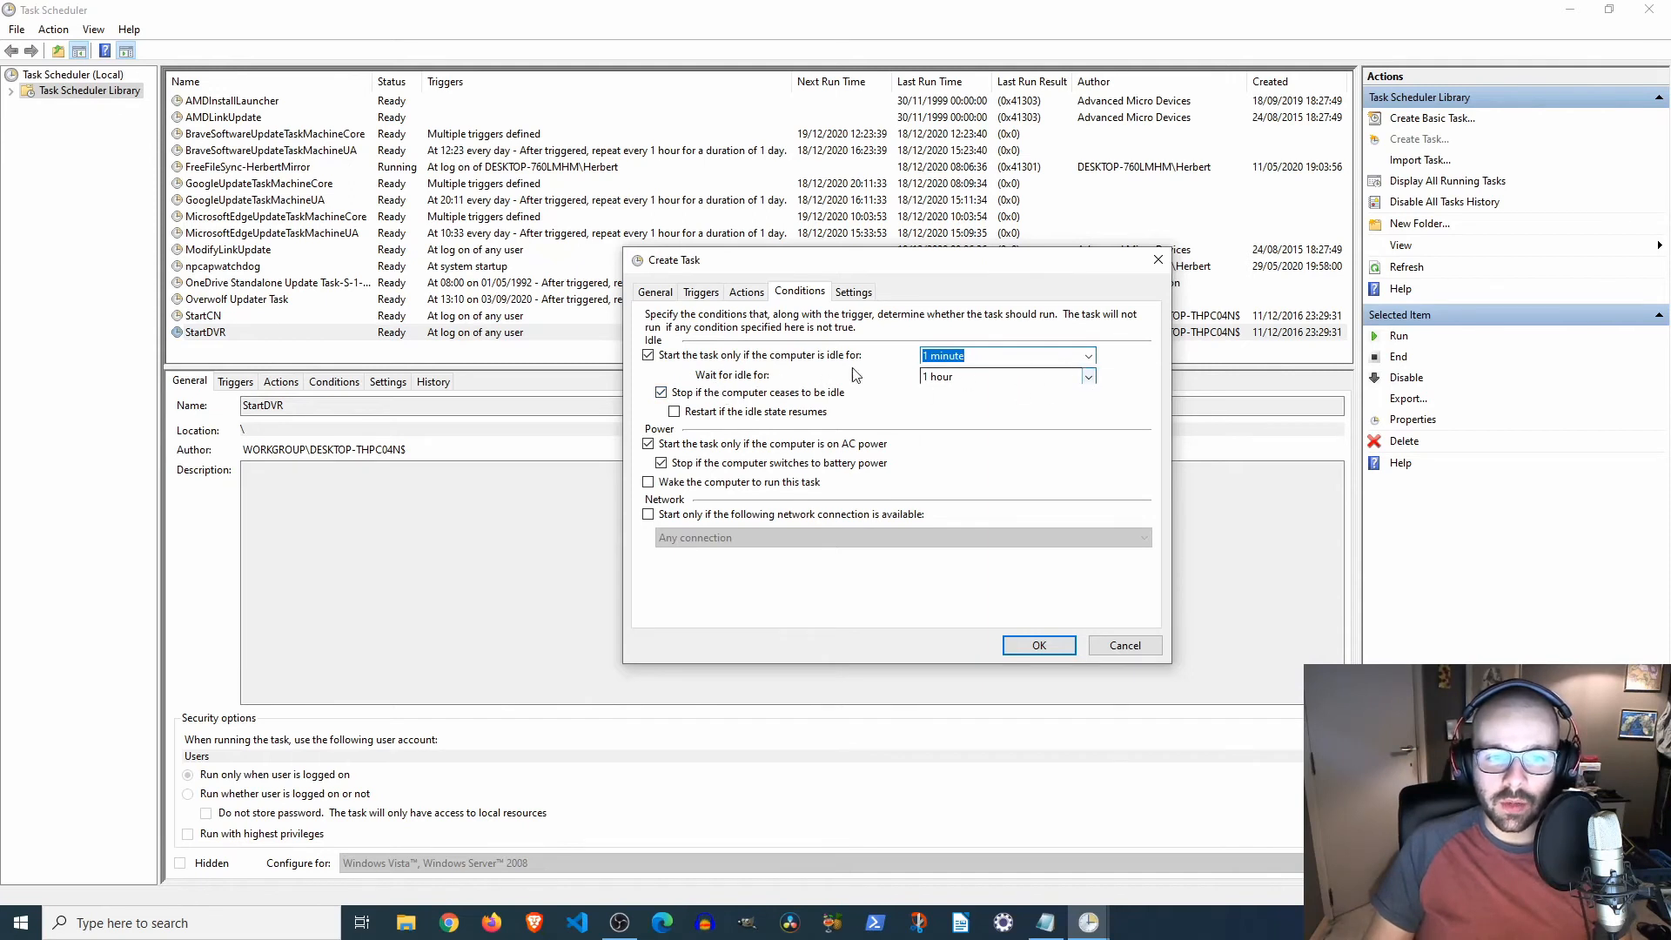
key(Tab)
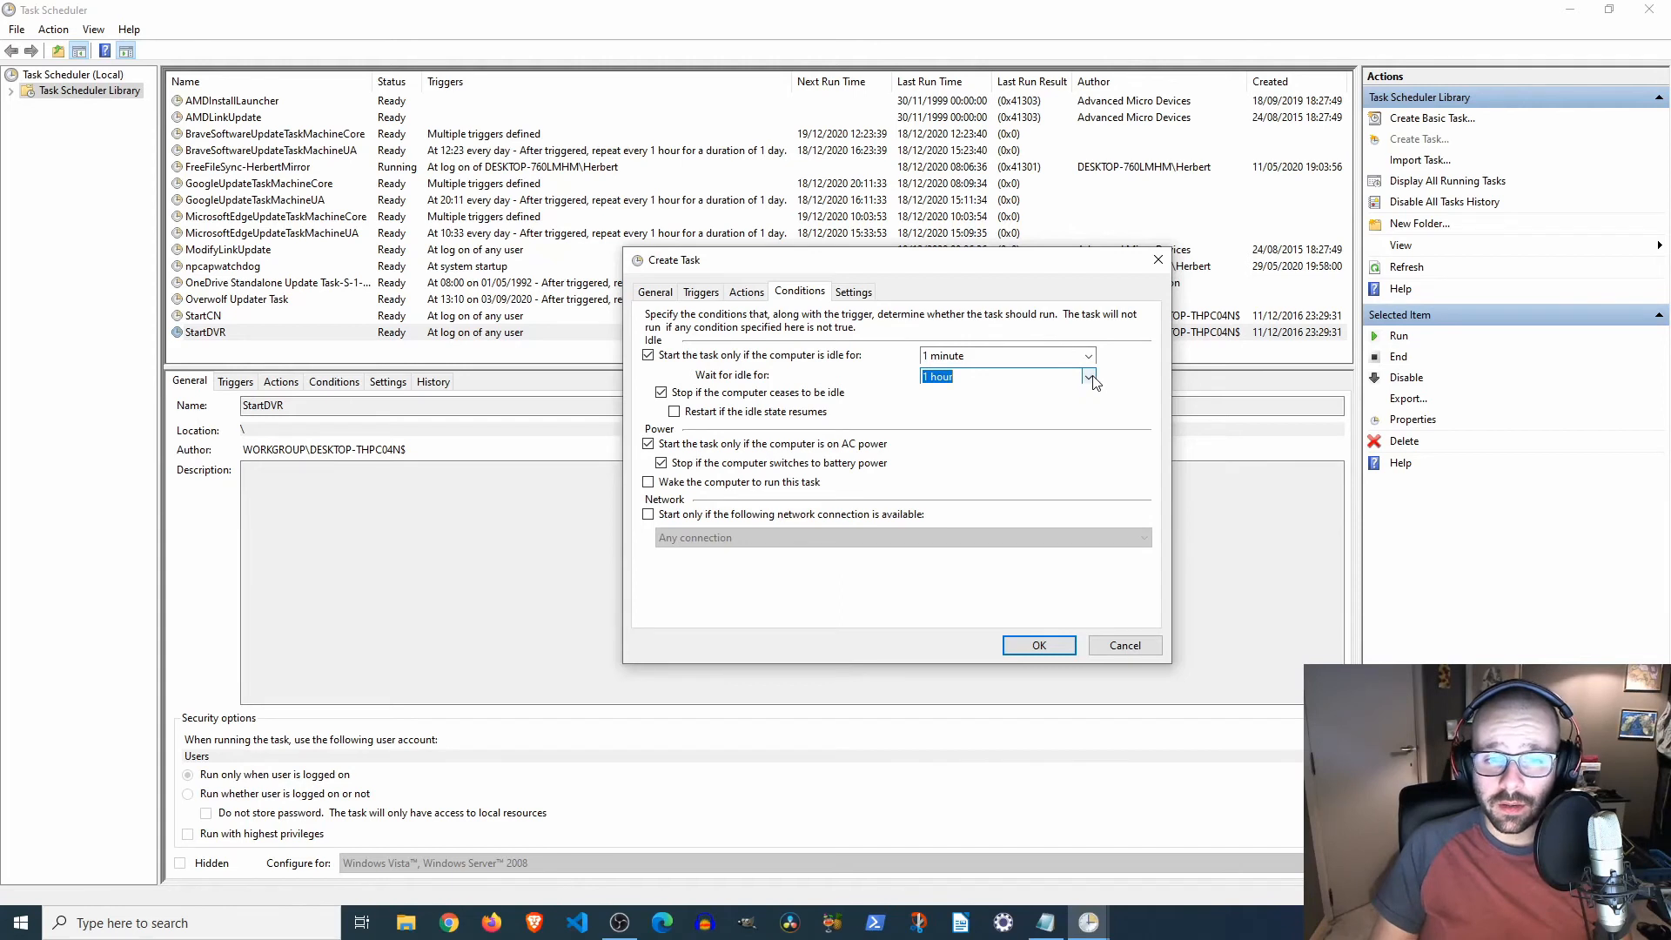
click(646, 356)
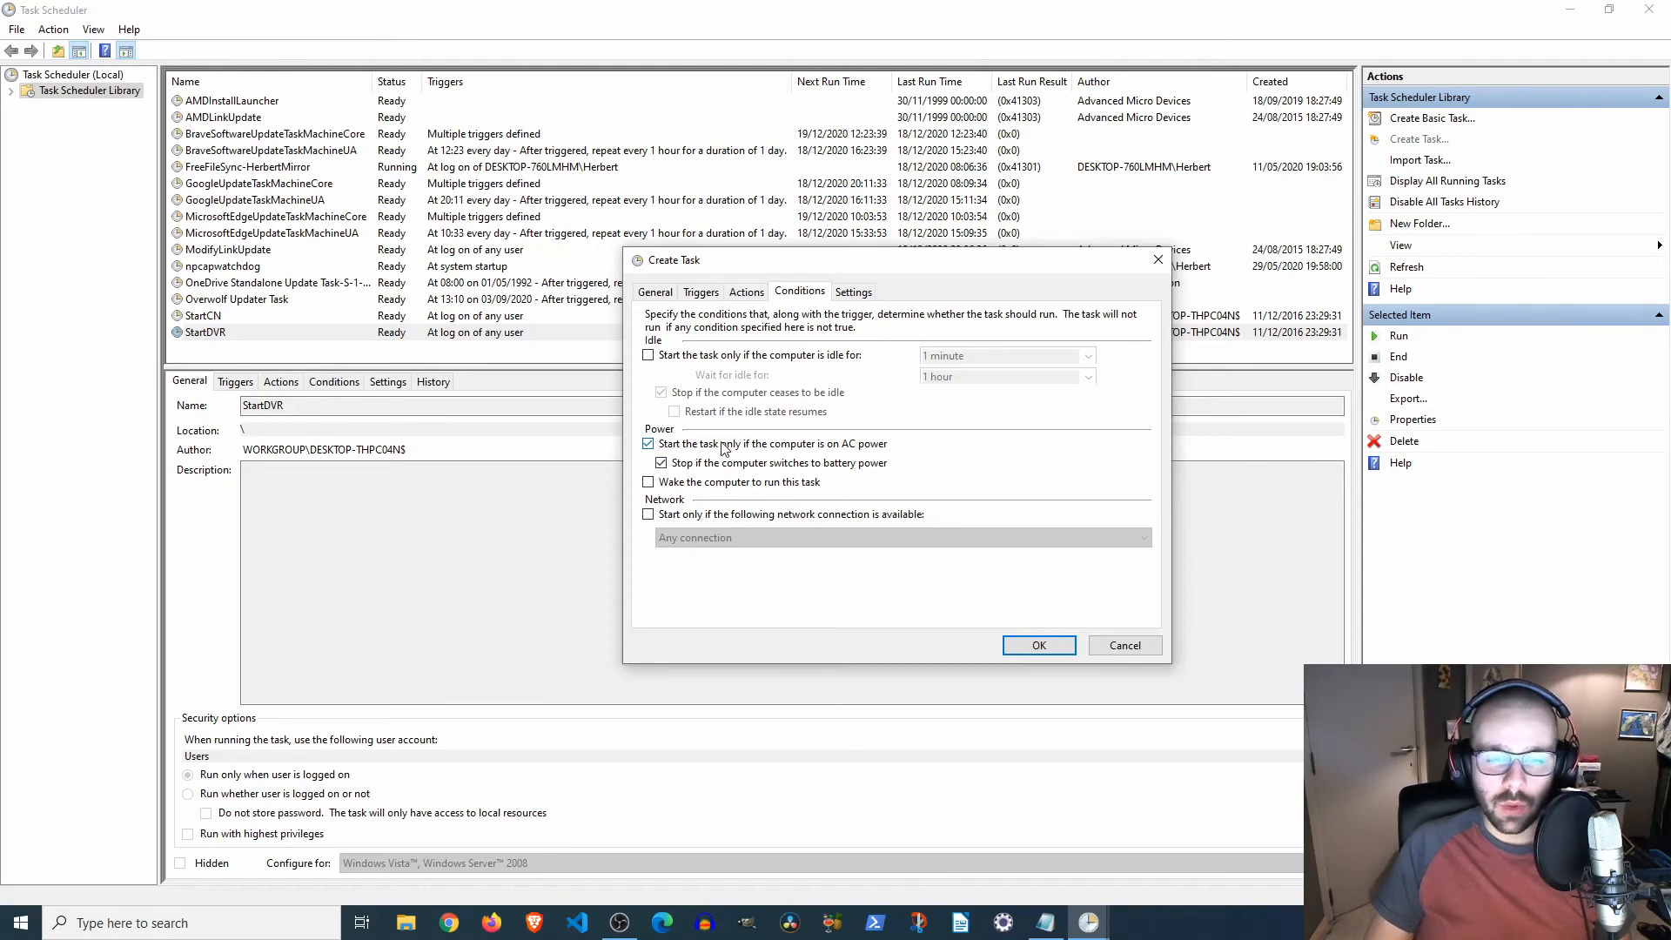
- Make the task start only if a network connection is available, keeping Any connection as the choice
click(707, 484)
click(648, 514)
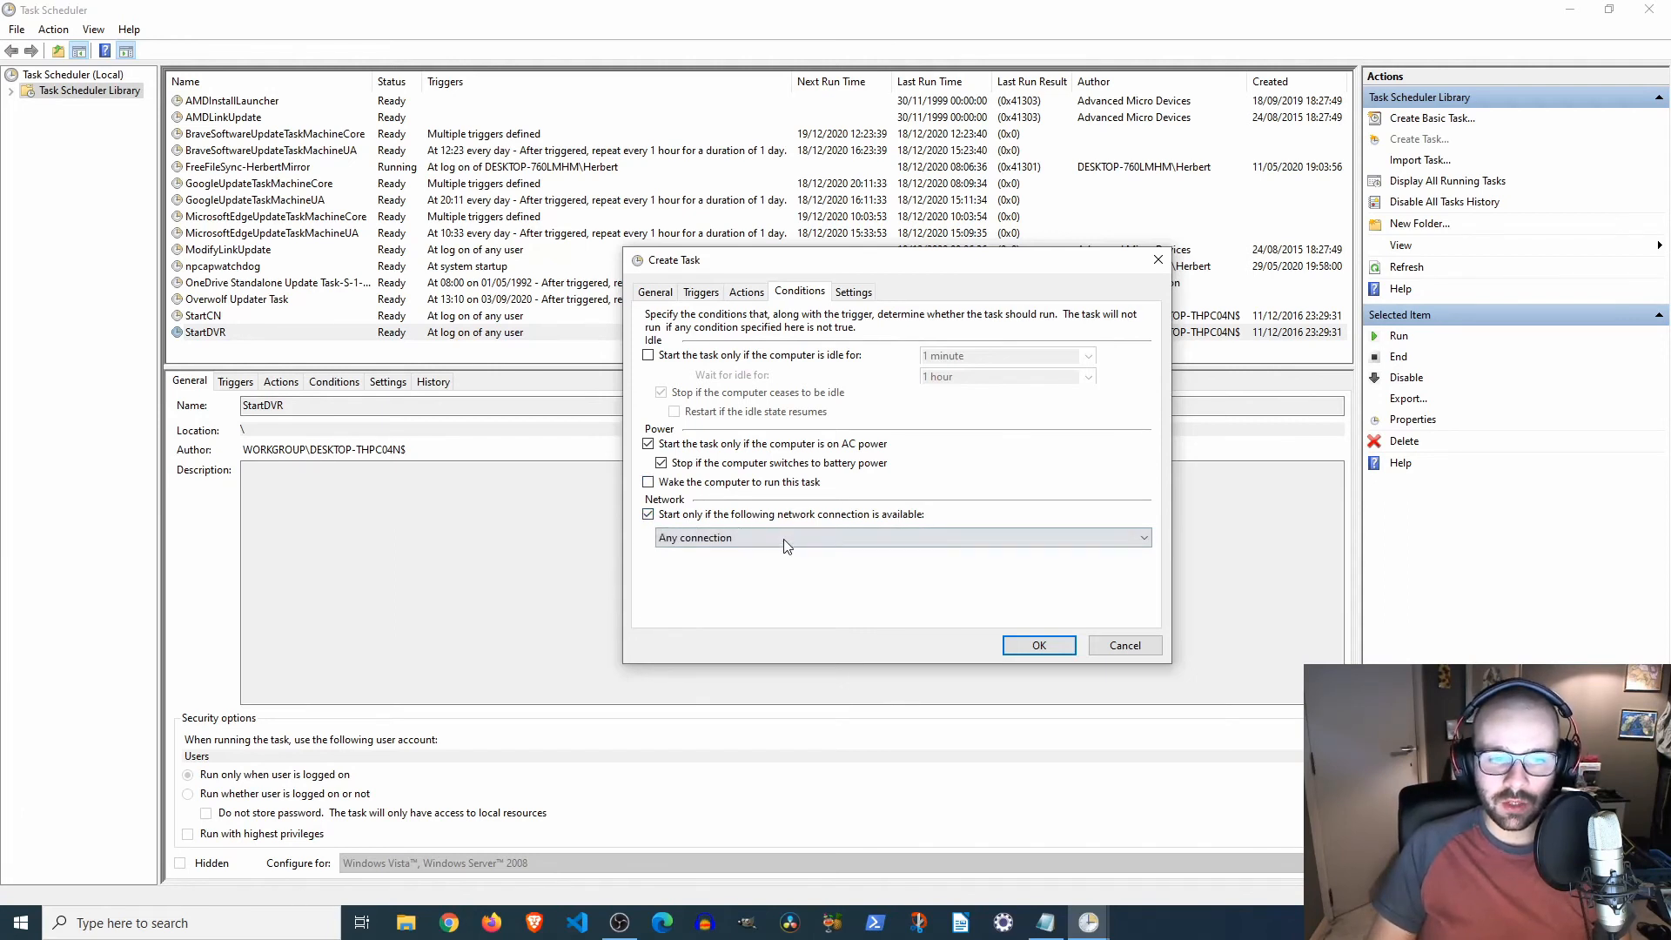
click(801, 537)
click(813, 541)
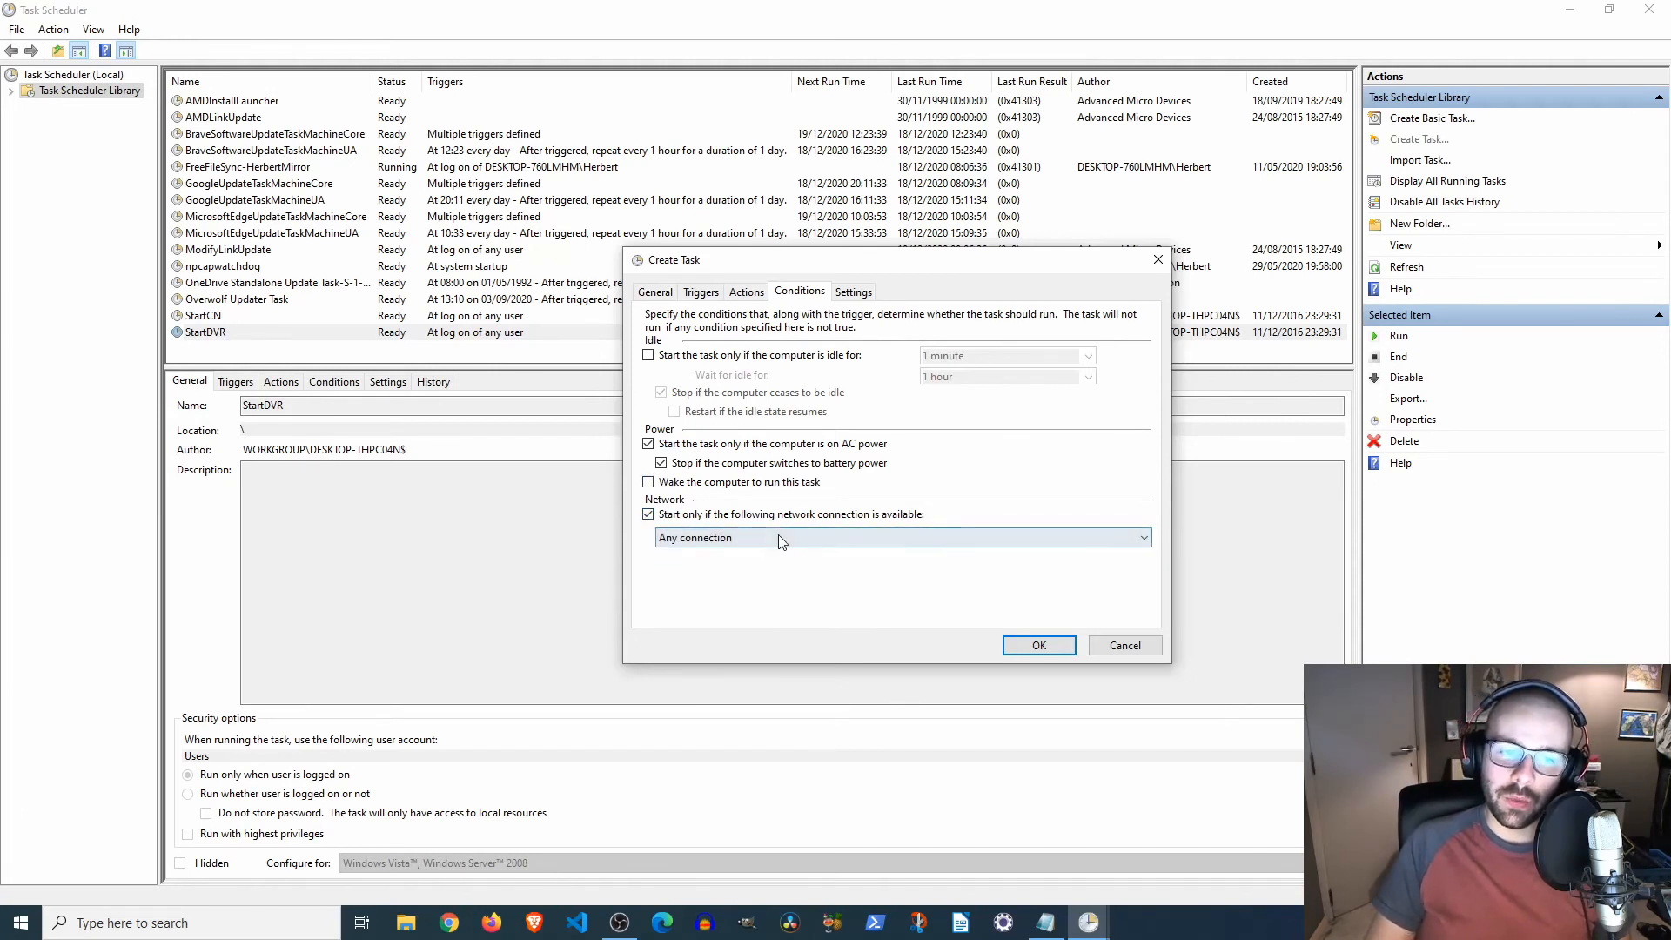
- Turn off the condition that starts the task only if a network connection is available
click(746, 517)
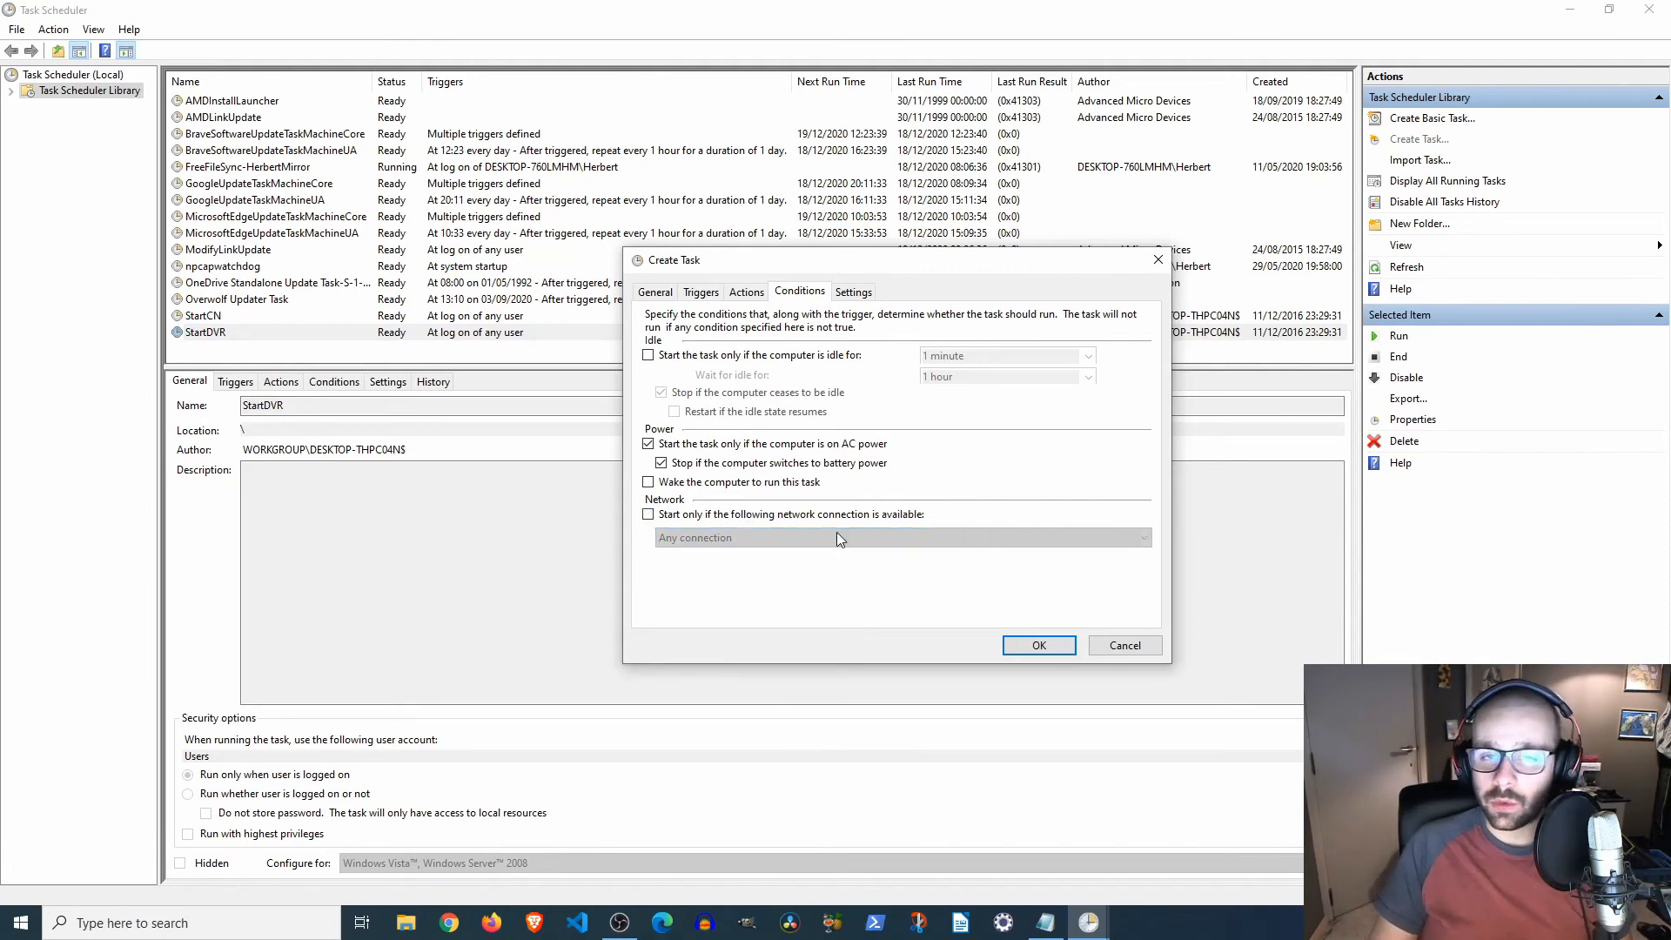
click(805, 515)
click(804, 515)
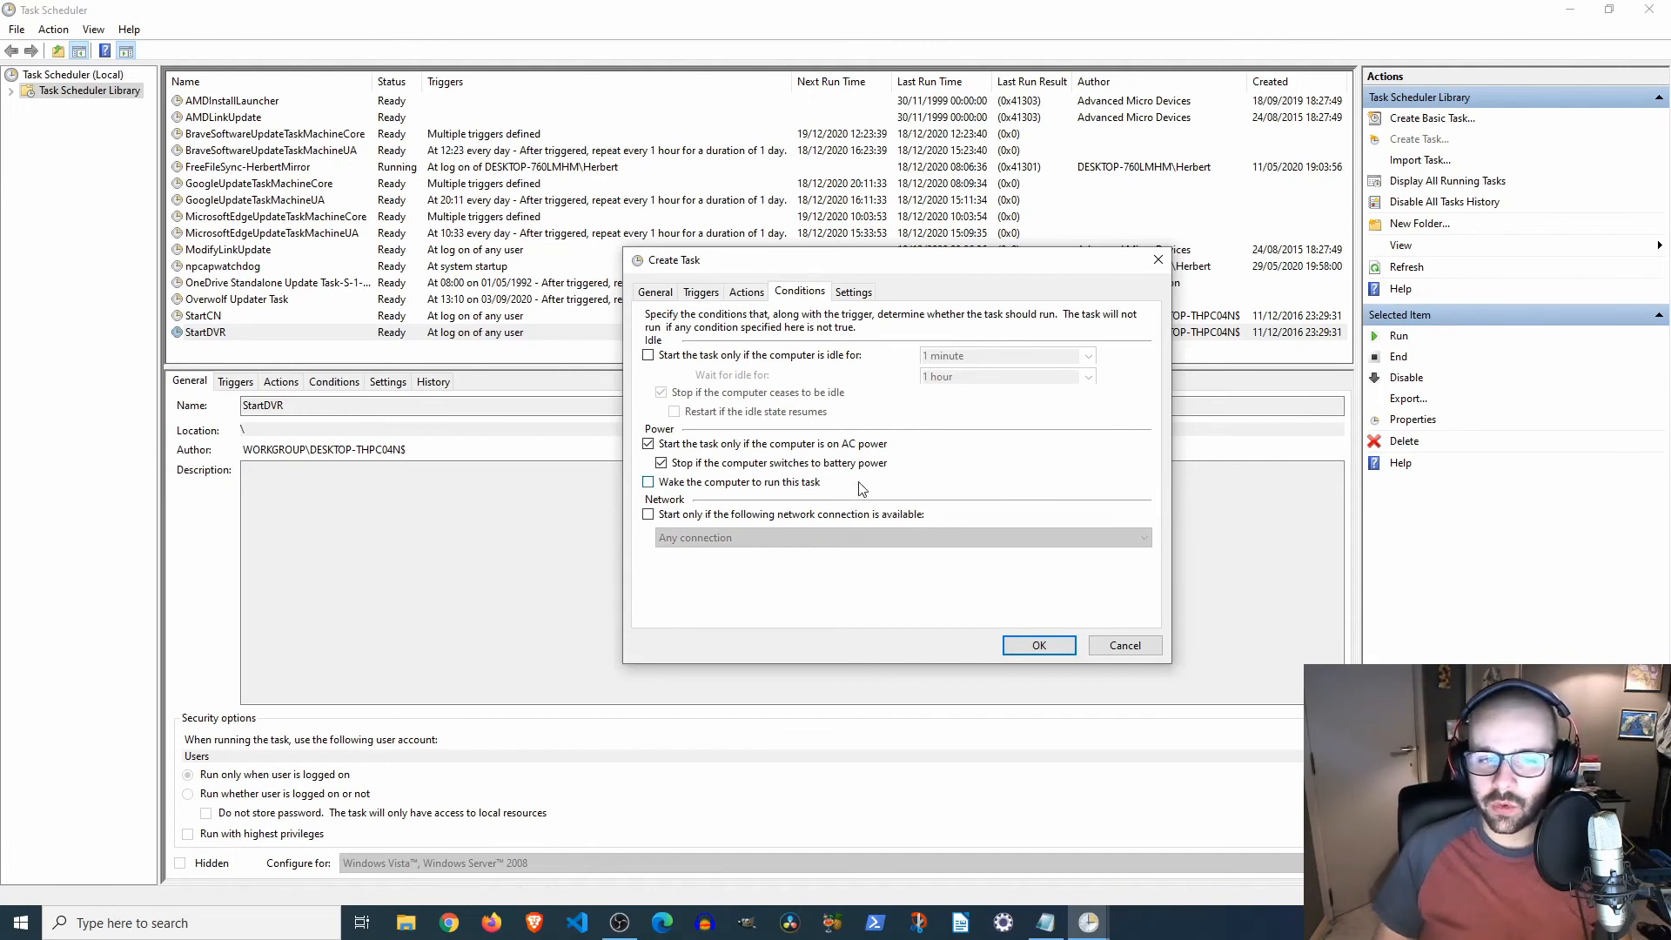
click(823, 515)
- In the task's additional settings, try running the task as soon as possible after a missed scheduled start, and turn that option off again
click(854, 293)
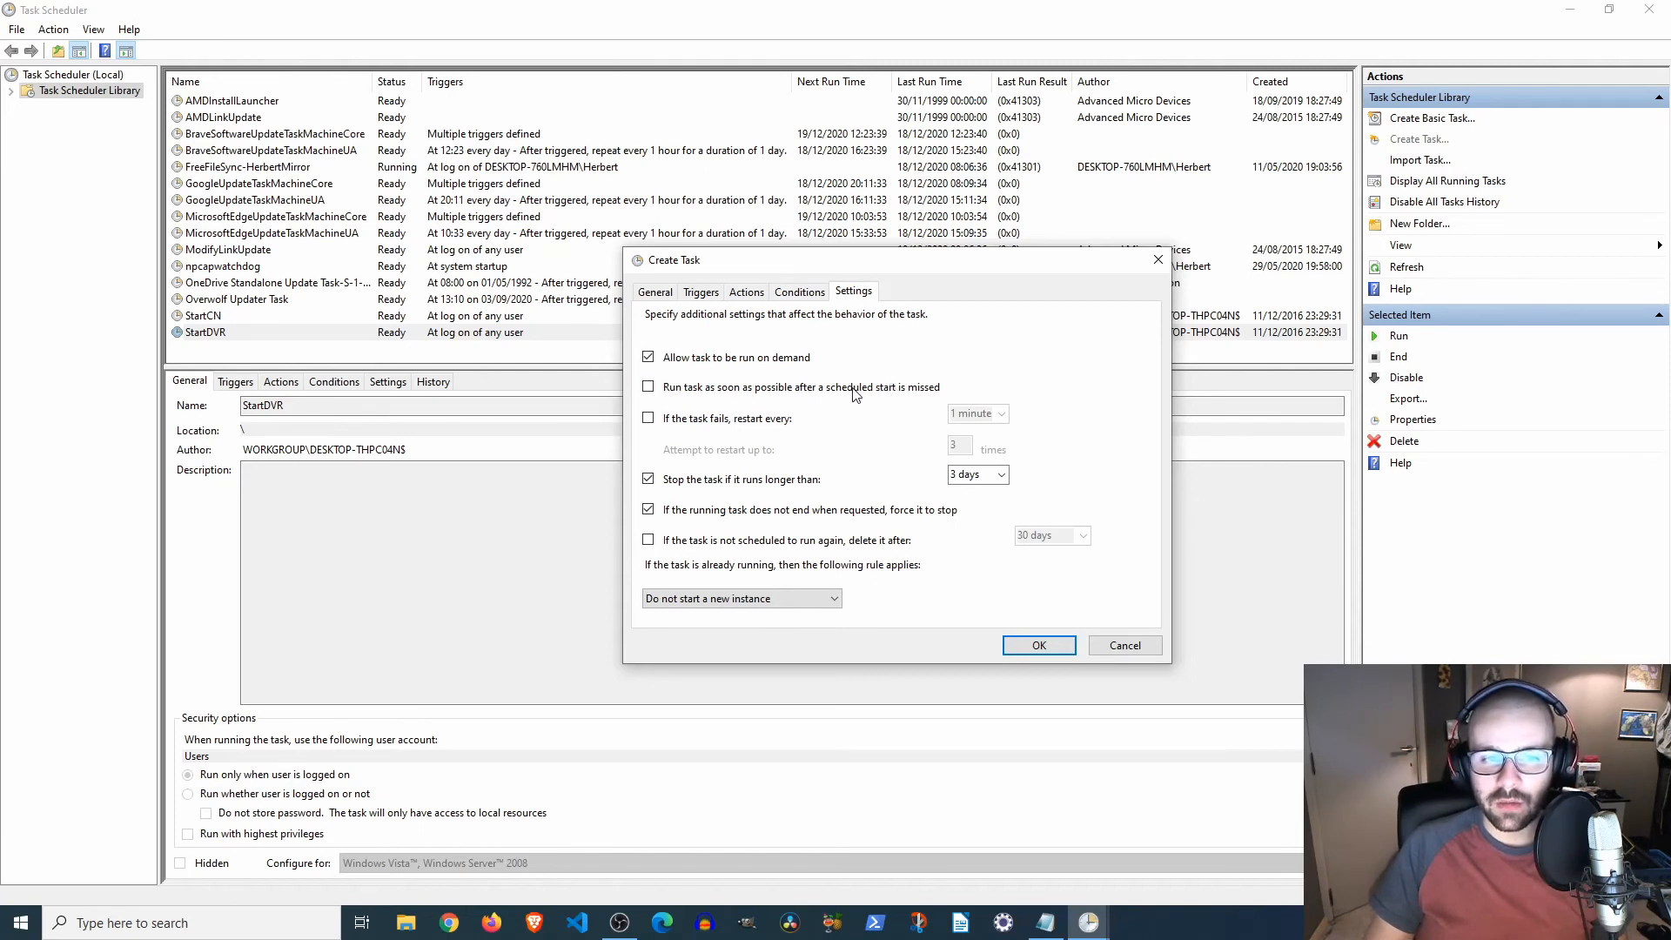
click(648, 389)
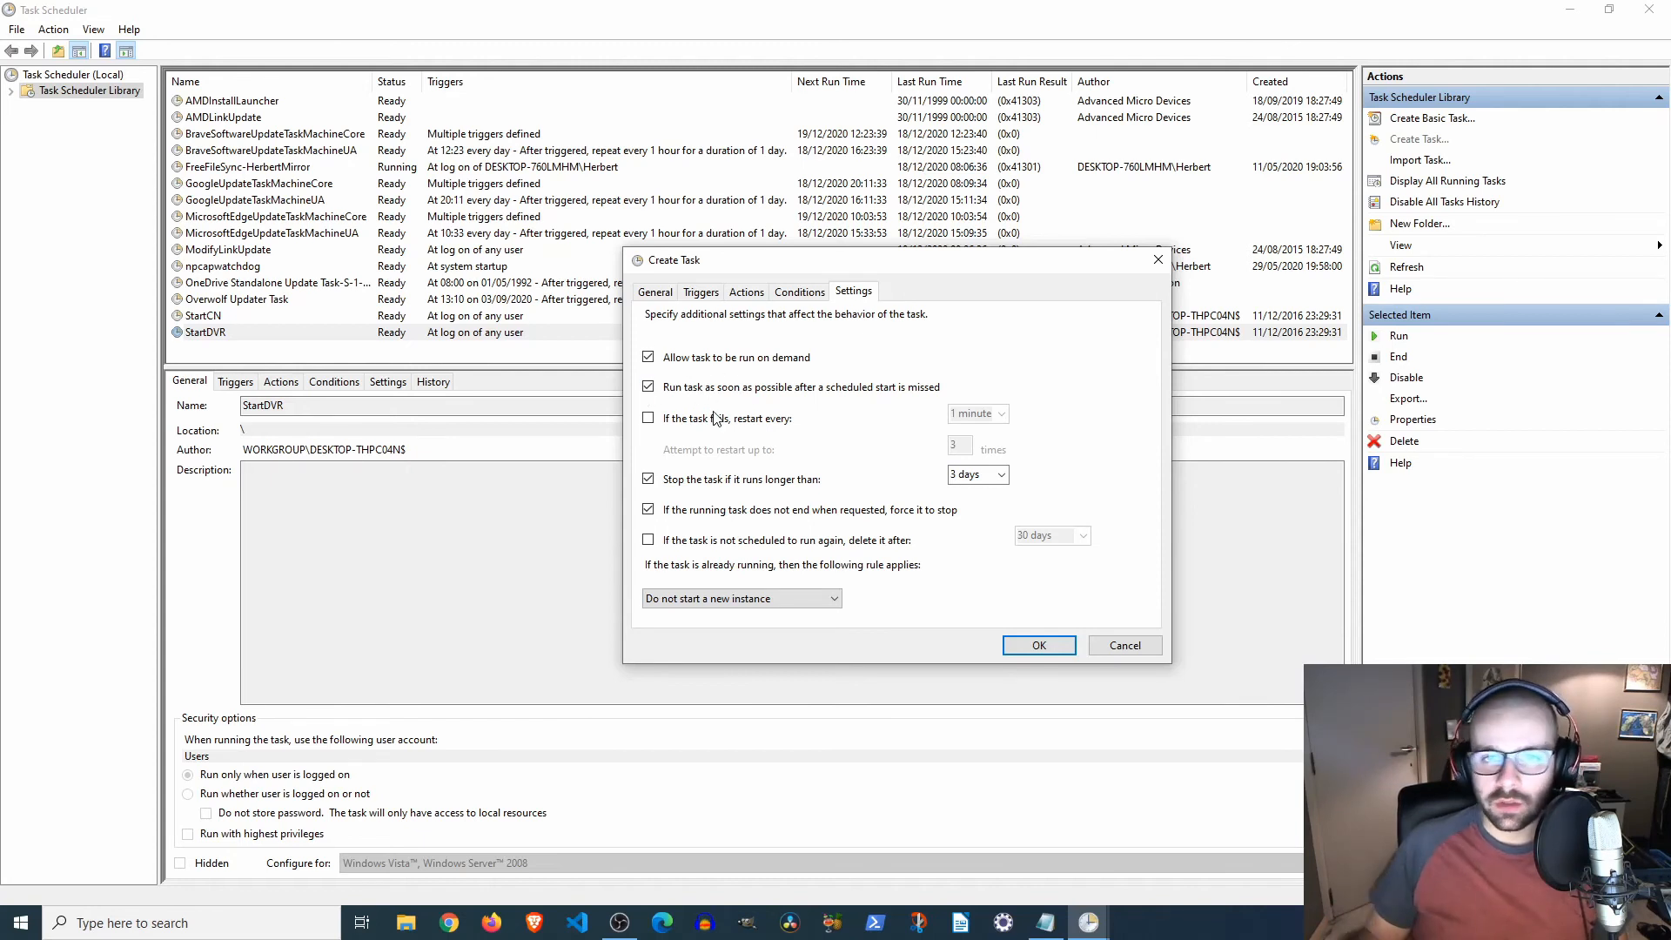
click(679, 387)
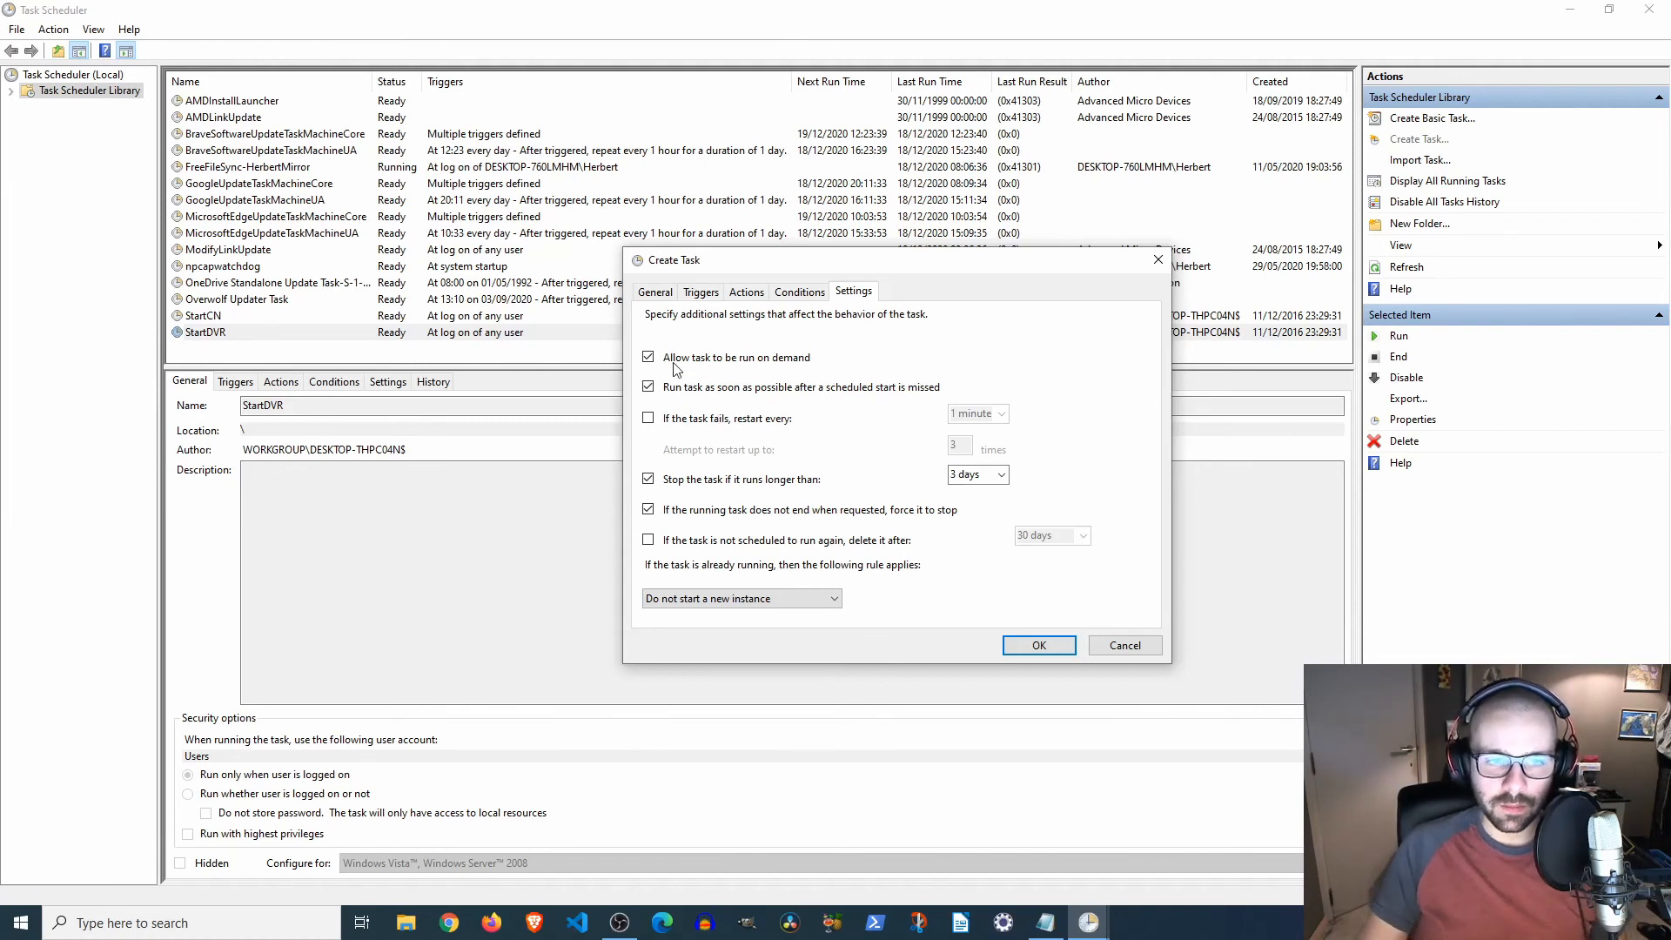
- Try restarting the task every 1 minute if it fails, view the other intervals, and turn the restart option off again
click(648, 418)
click(1002, 415)
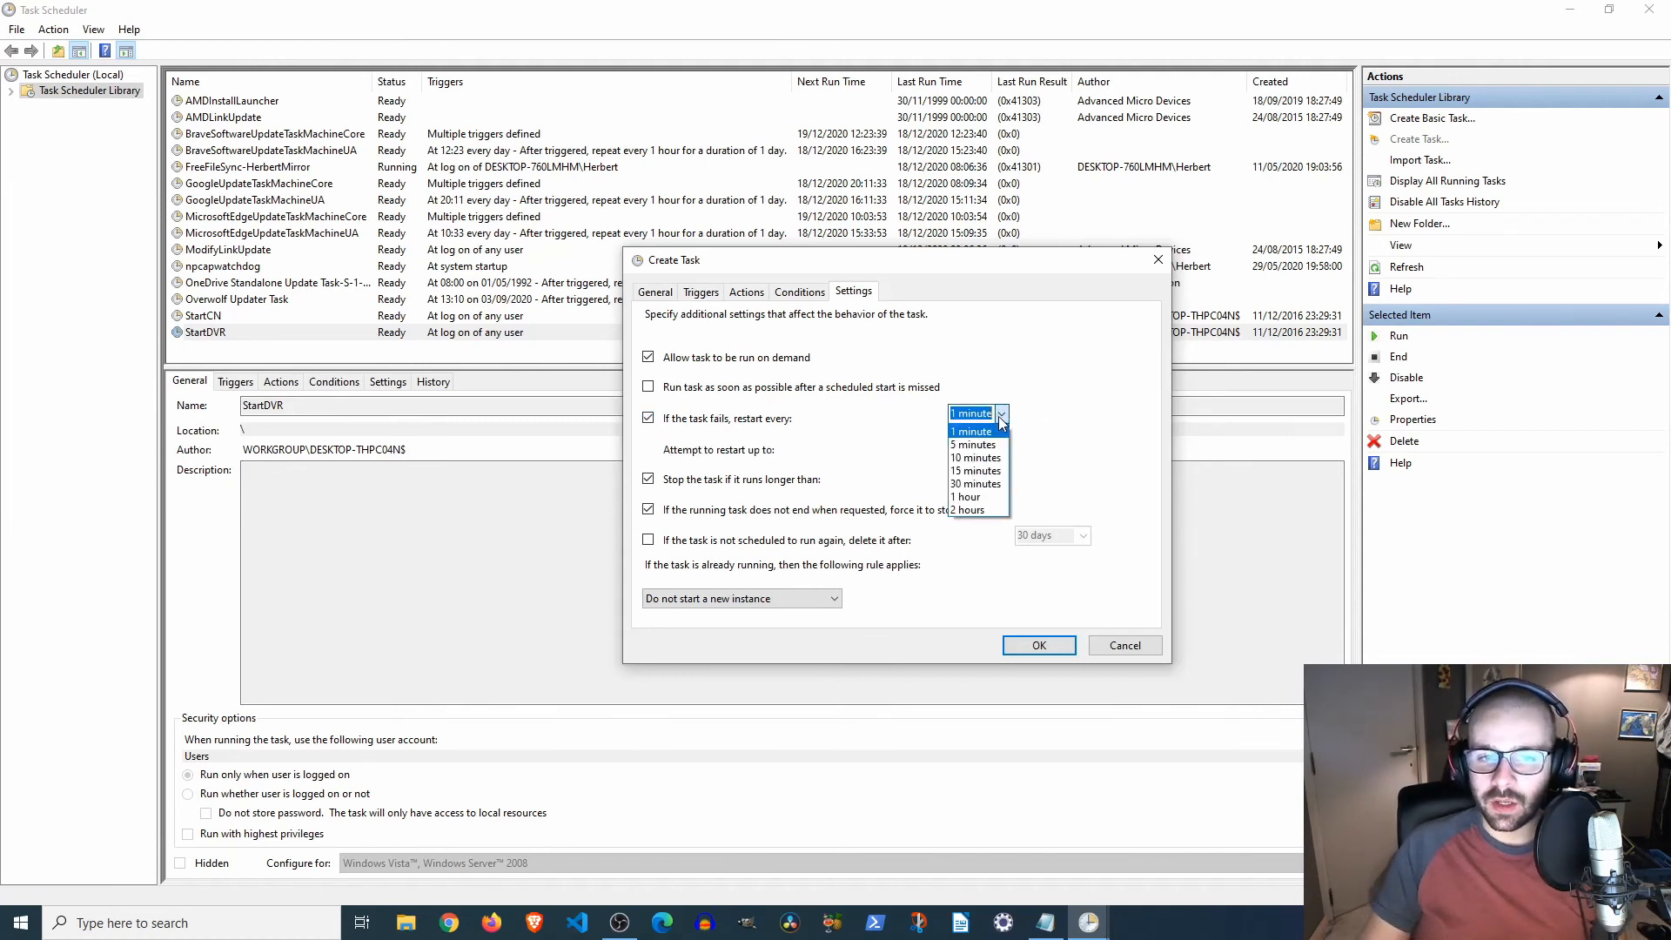
click(654, 426)
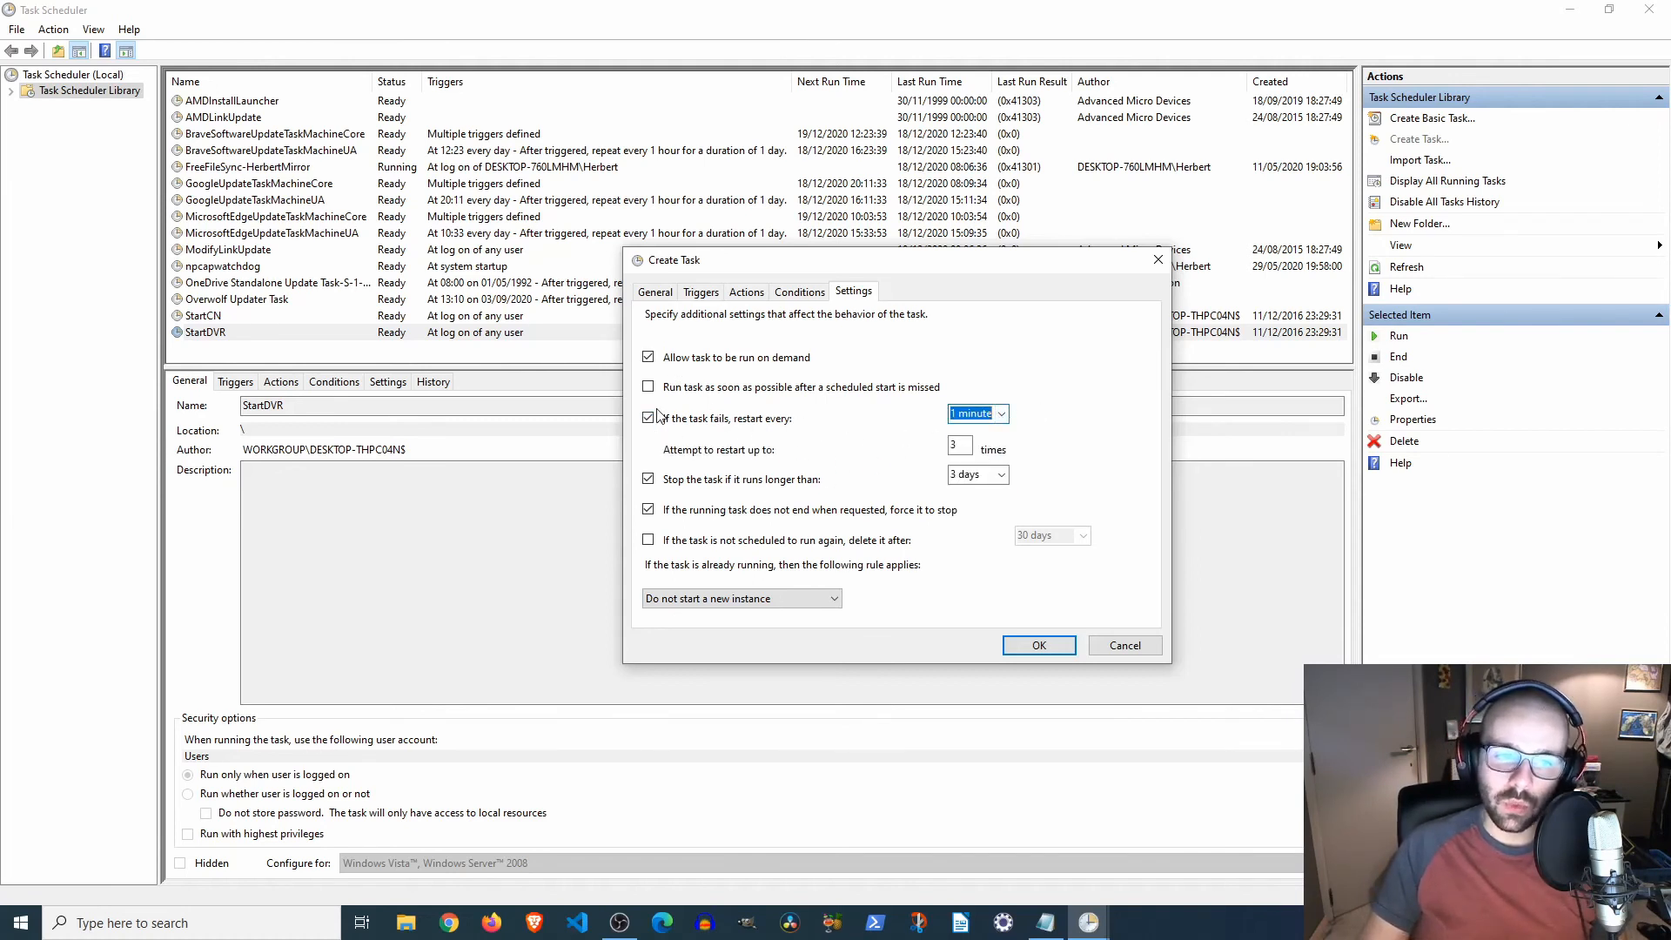
click(651, 418)
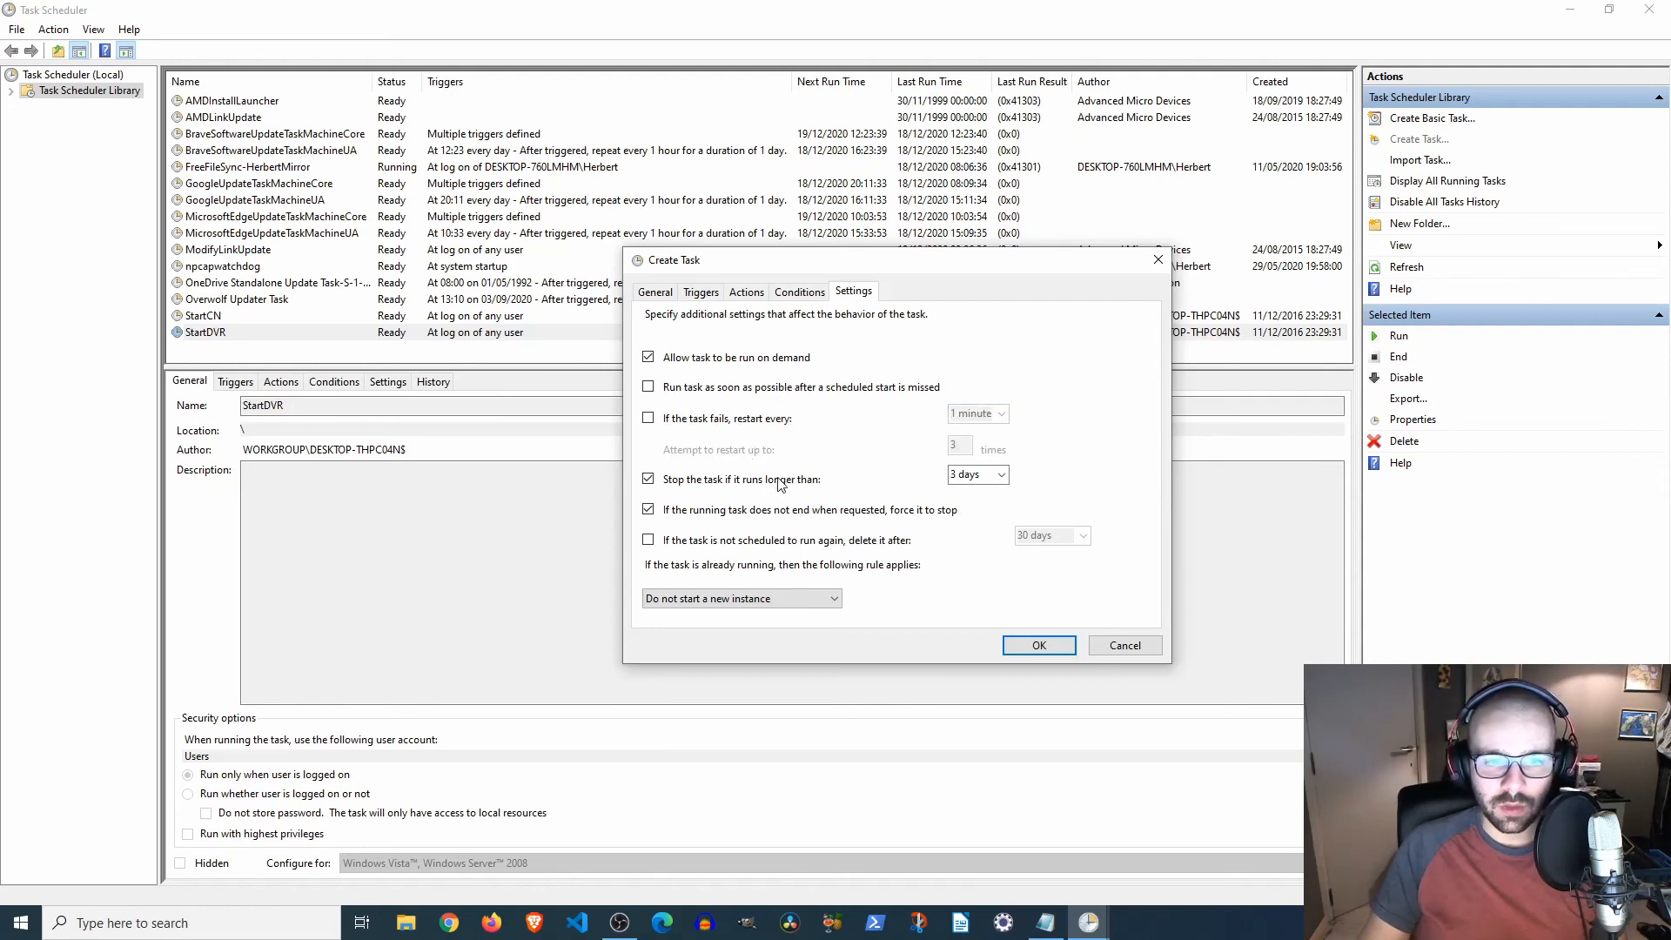
- Check the available run-time limits and turn off stopping the task if it runs longer than the limit
click(1001, 474)
click(1003, 476)
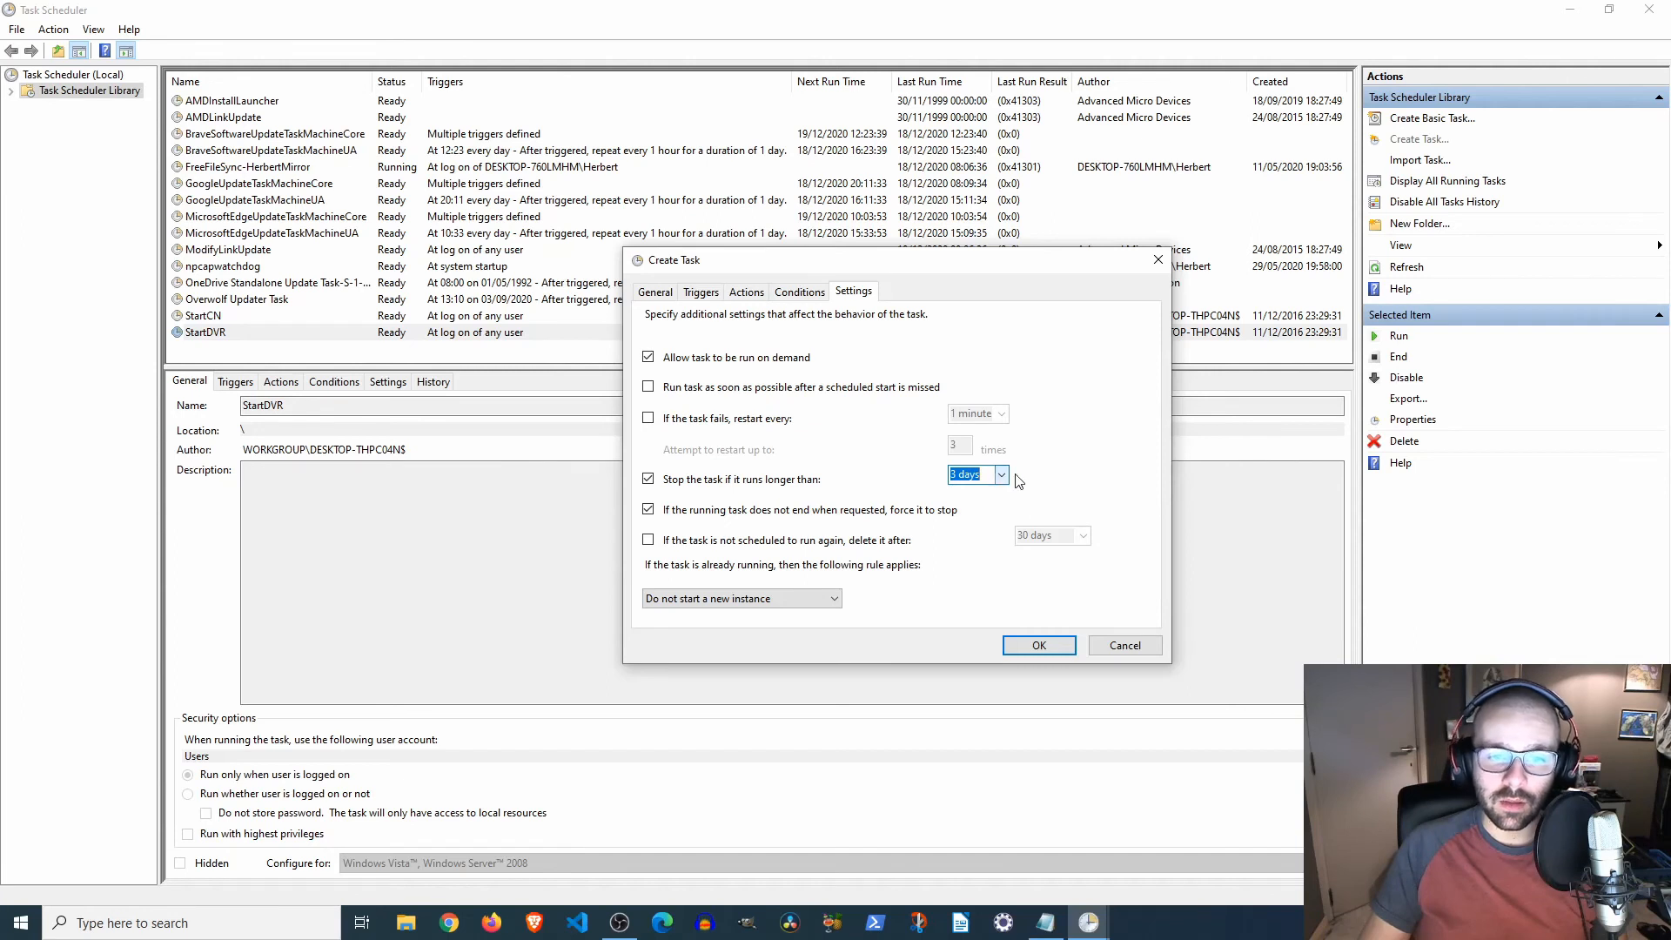
click(1003, 476)
click(1003, 478)
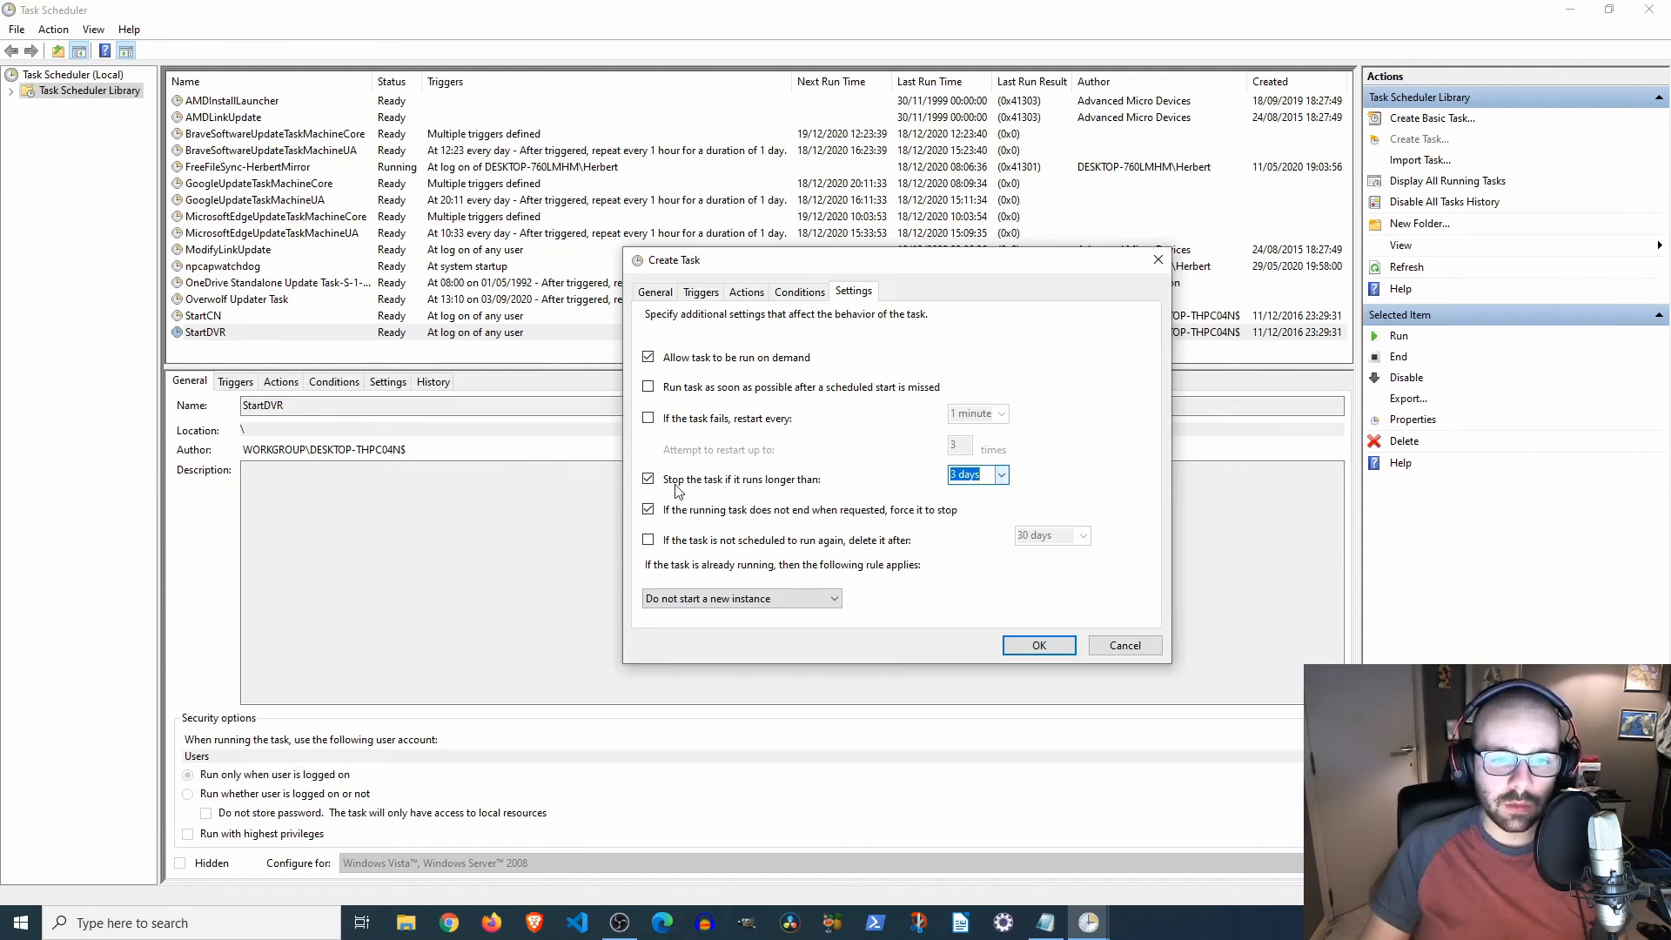
click(649, 479)
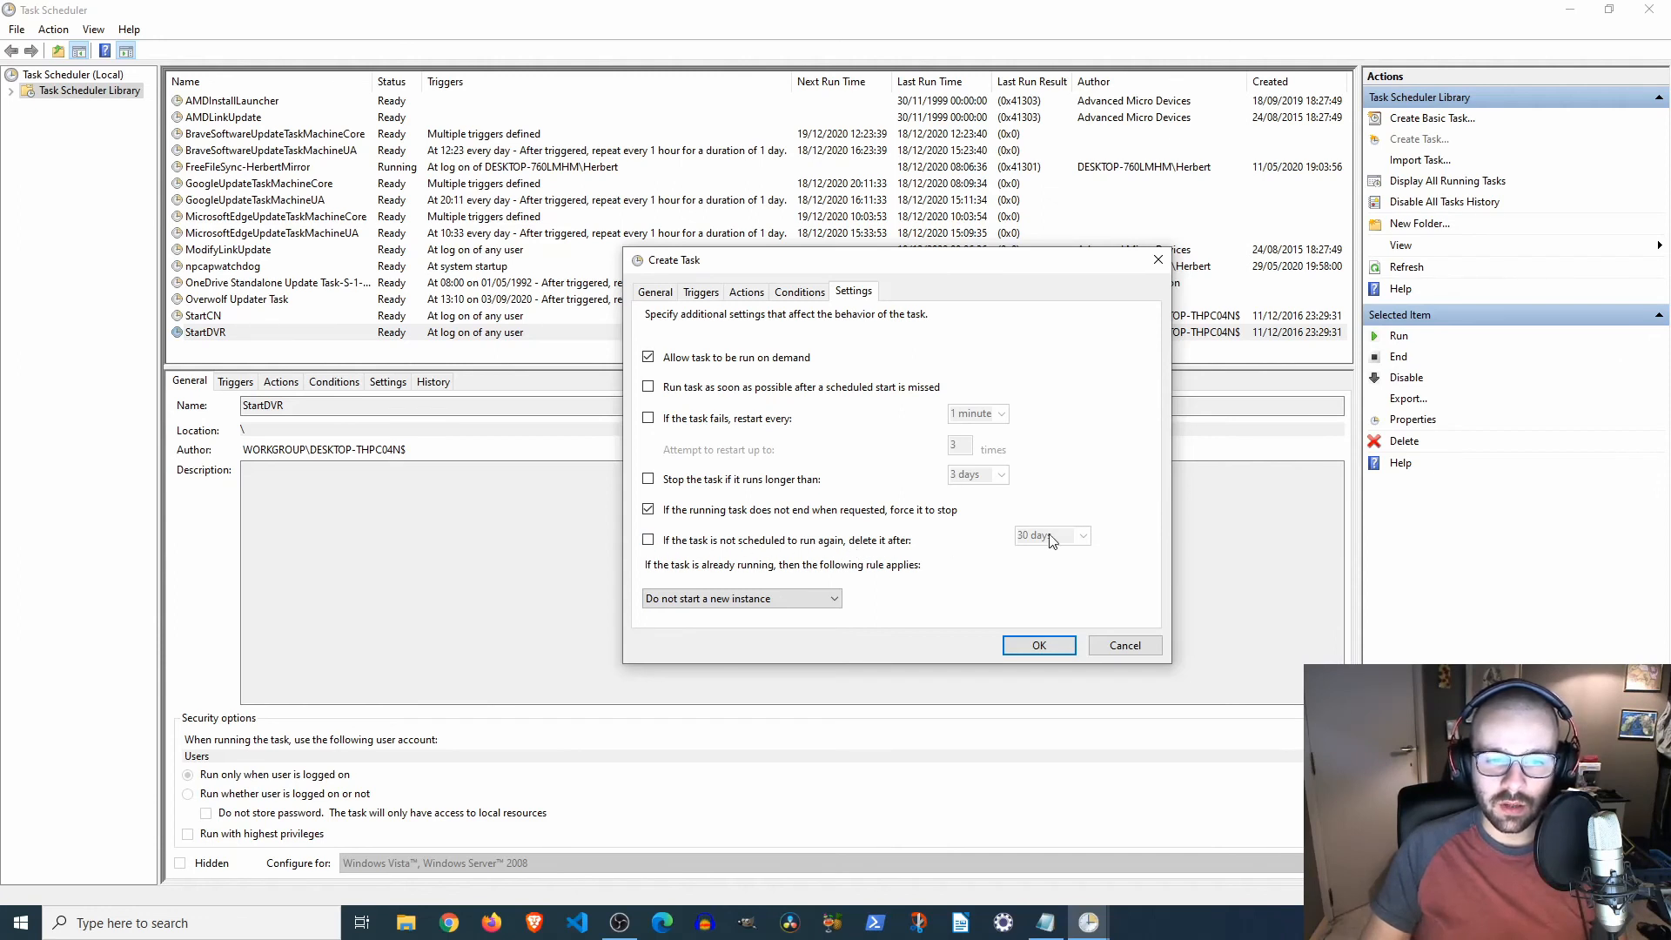
- Have the task deleted after 30 days if it is not scheduled to run again
click(649, 539)
click(1080, 538)
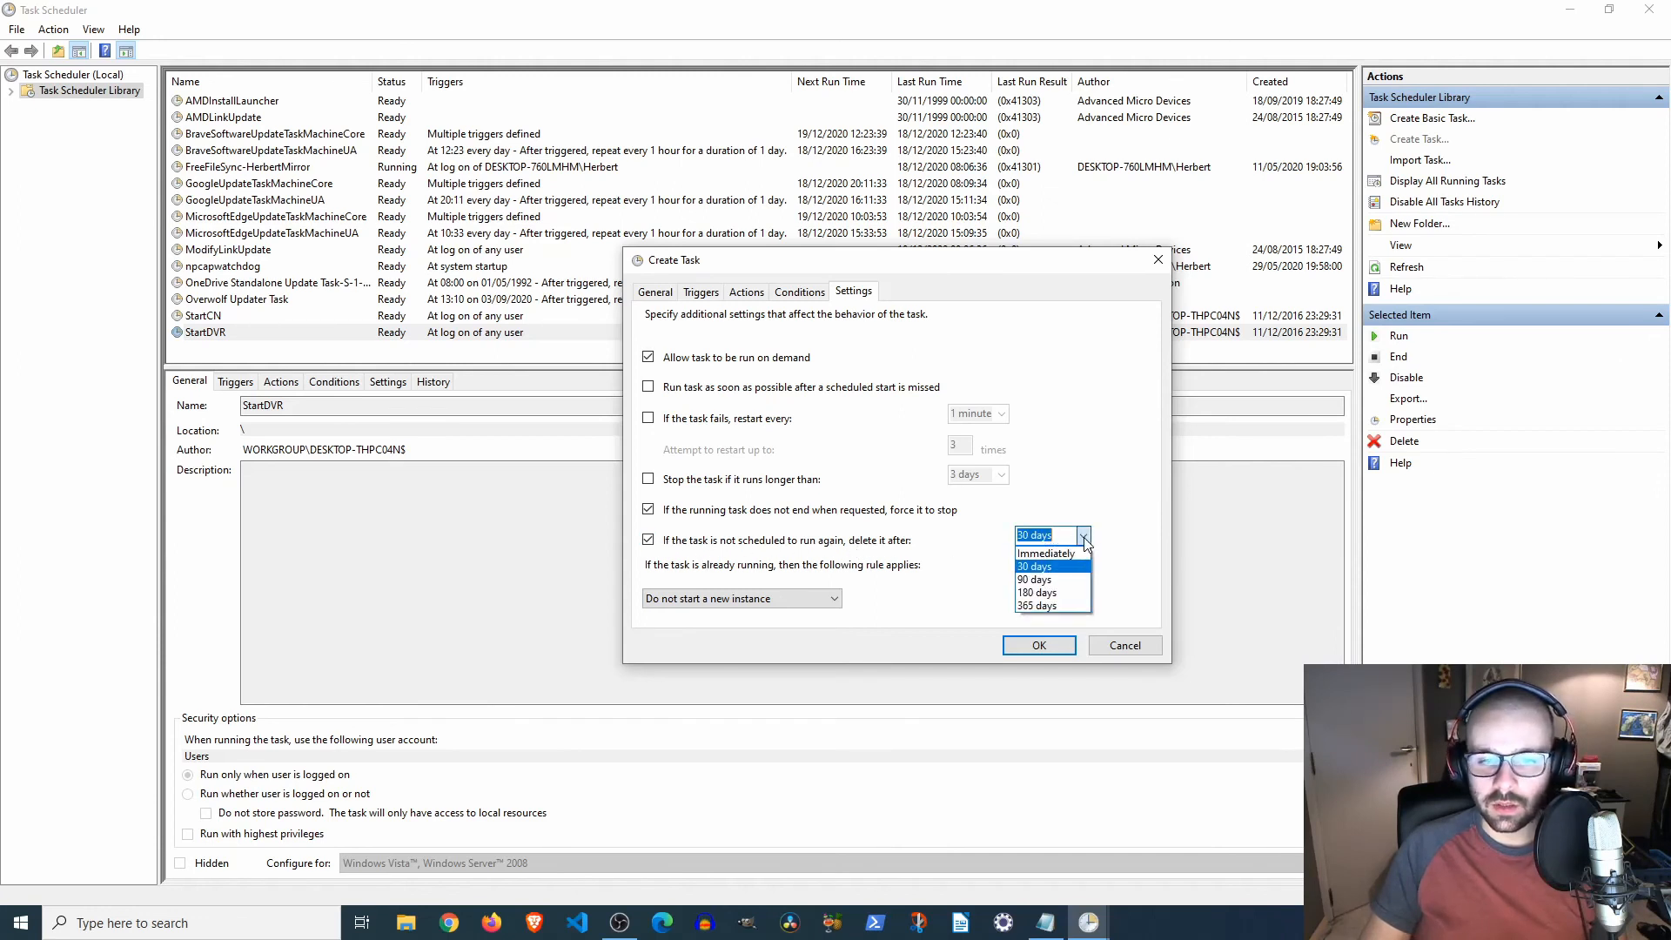
click(1080, 538)
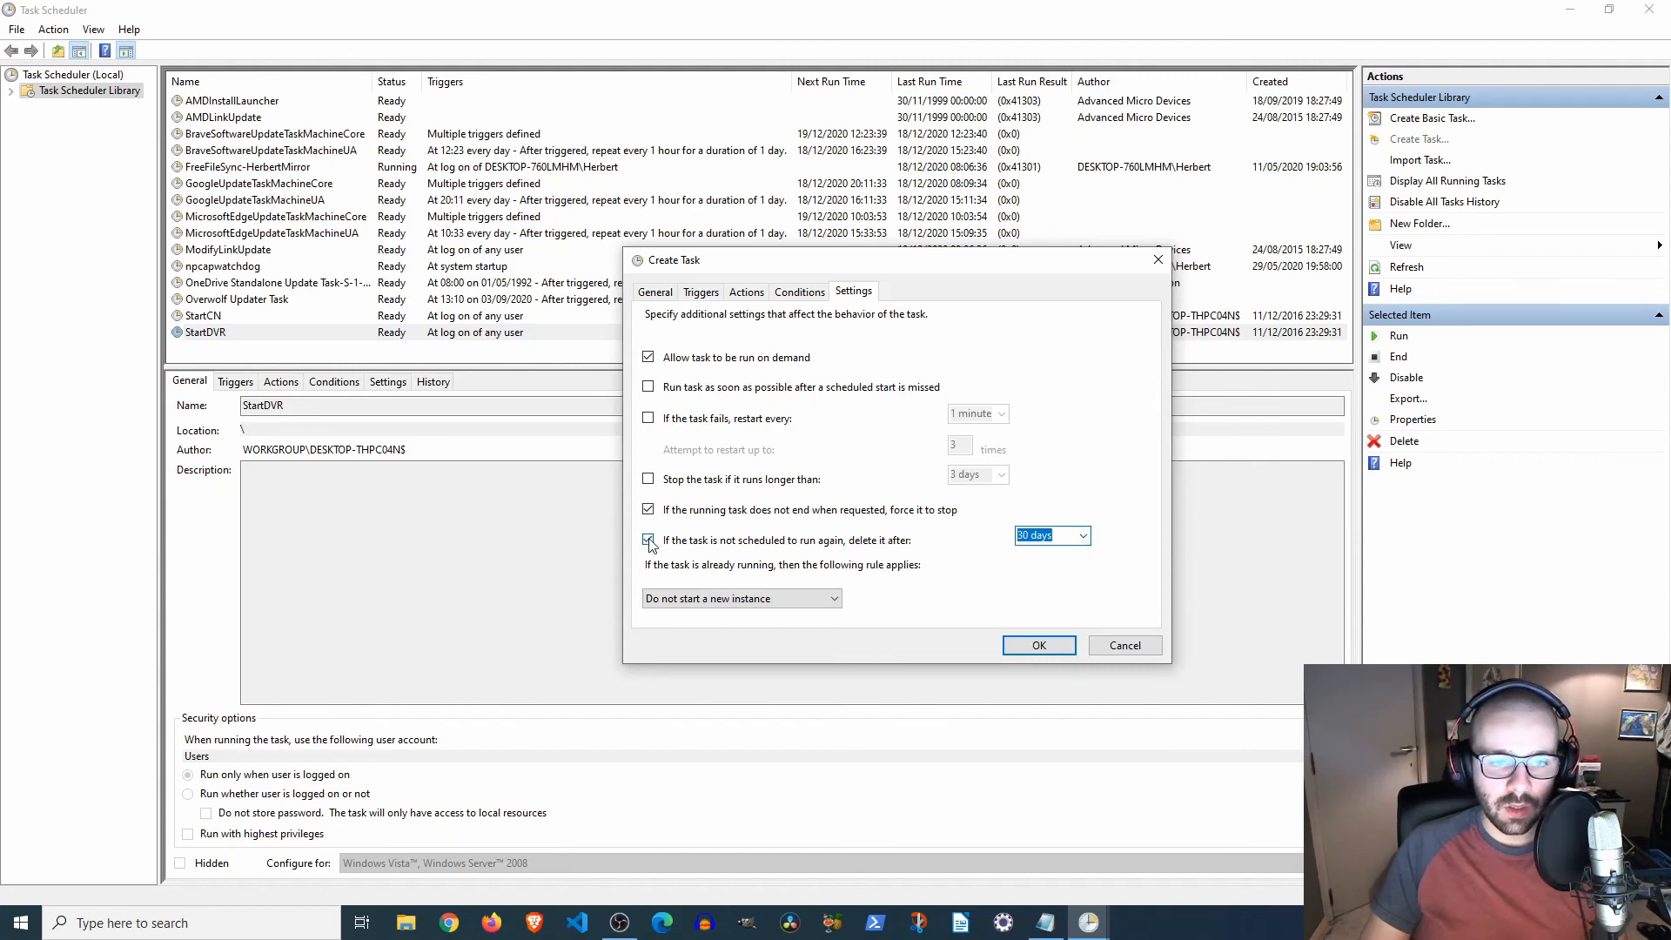
click(1083, 535)
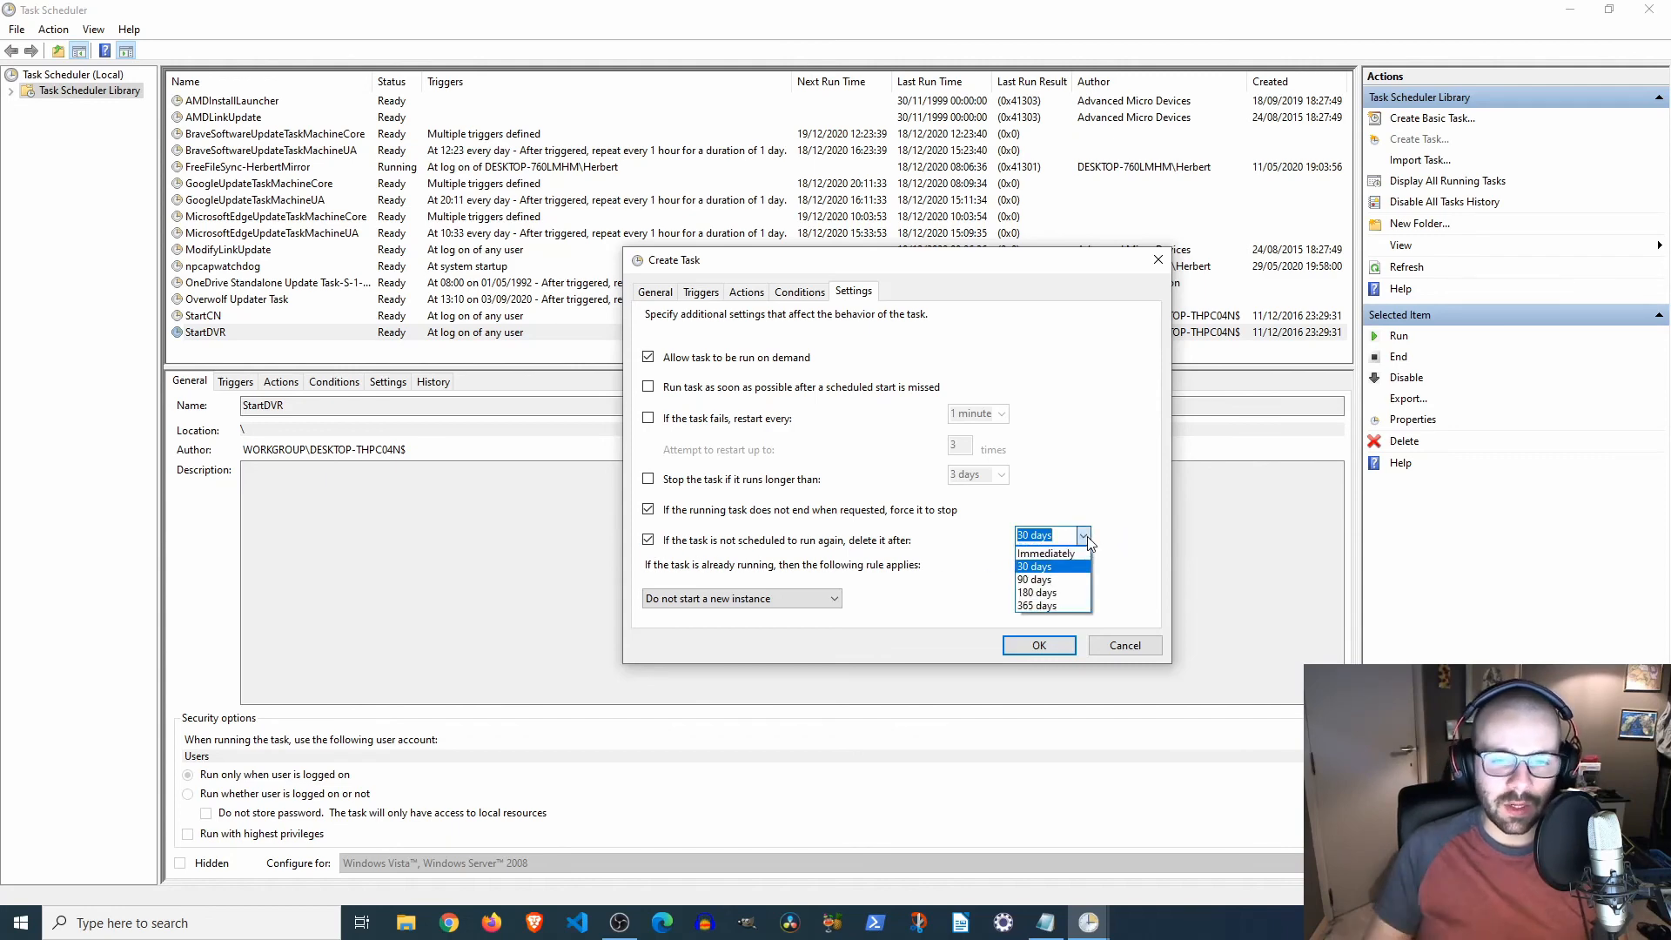
click(1088, 539)
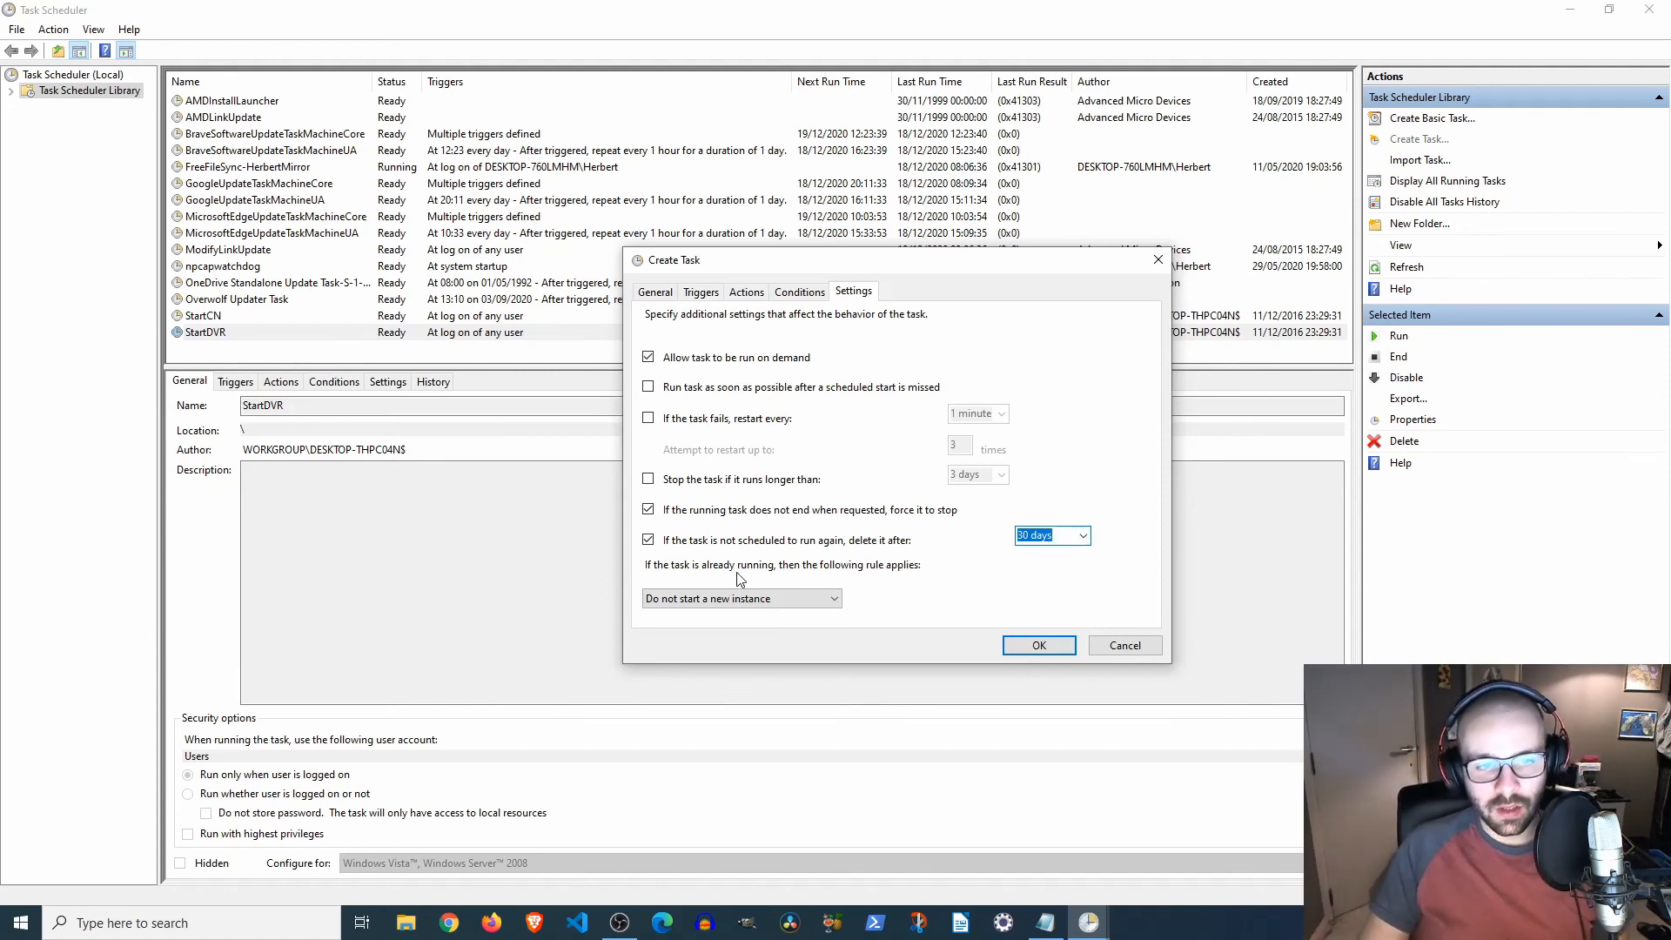
- Review the available rules for when the task is already running, keeping Do not start a new instance as the choice
click(836, 600)
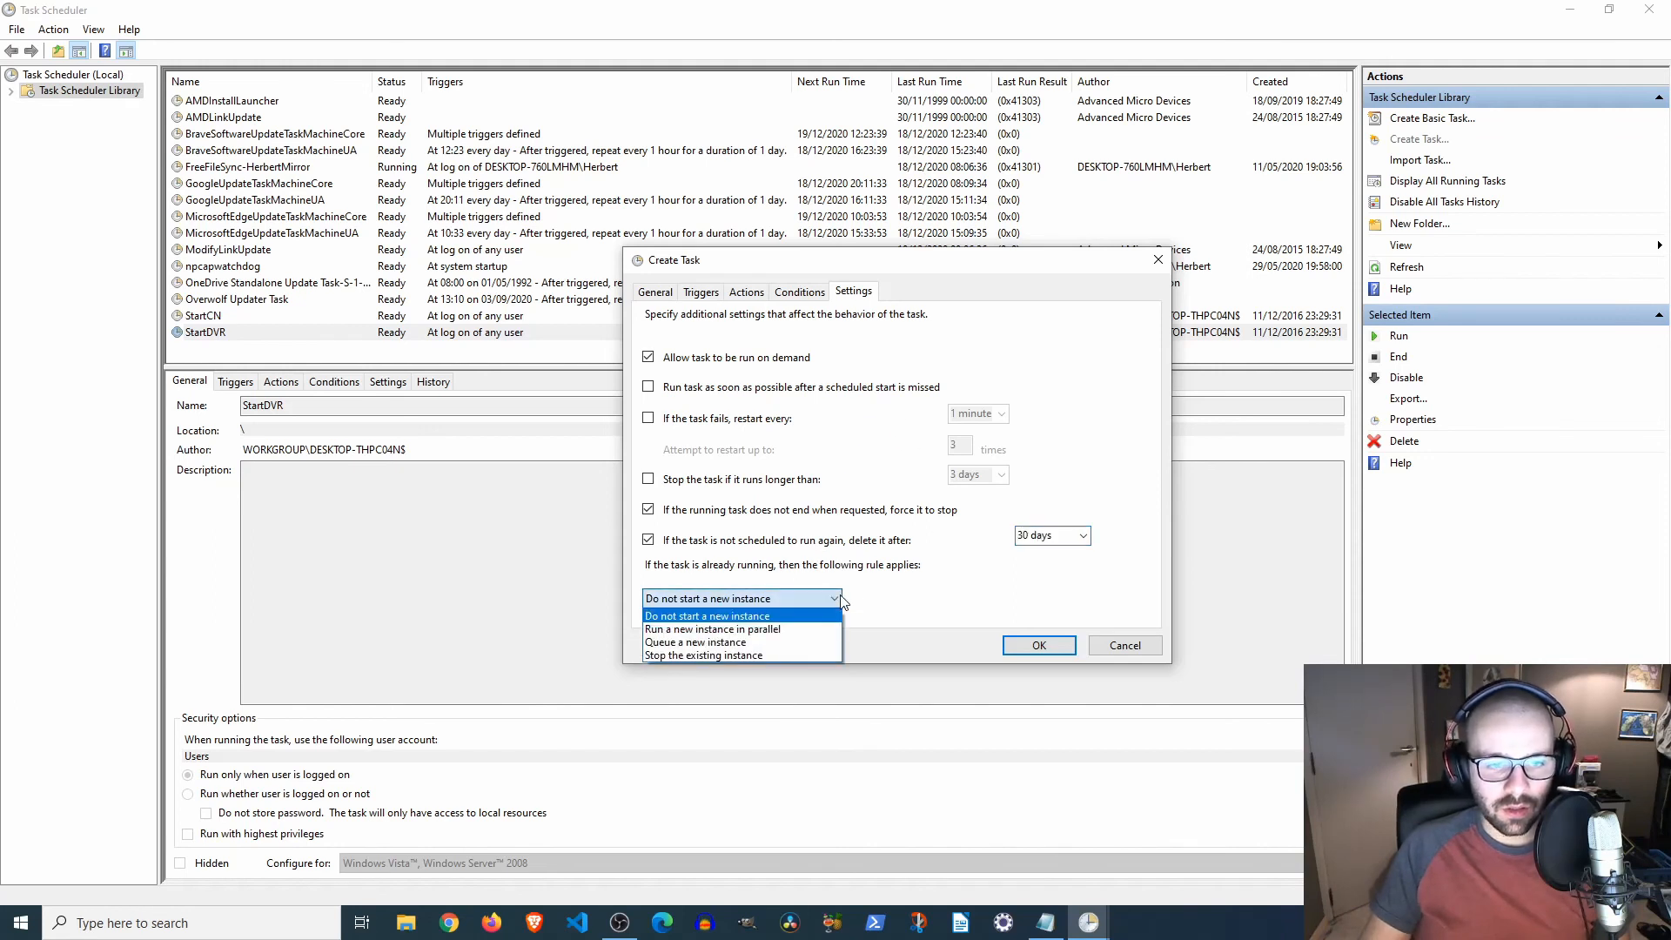
click(839, 600)
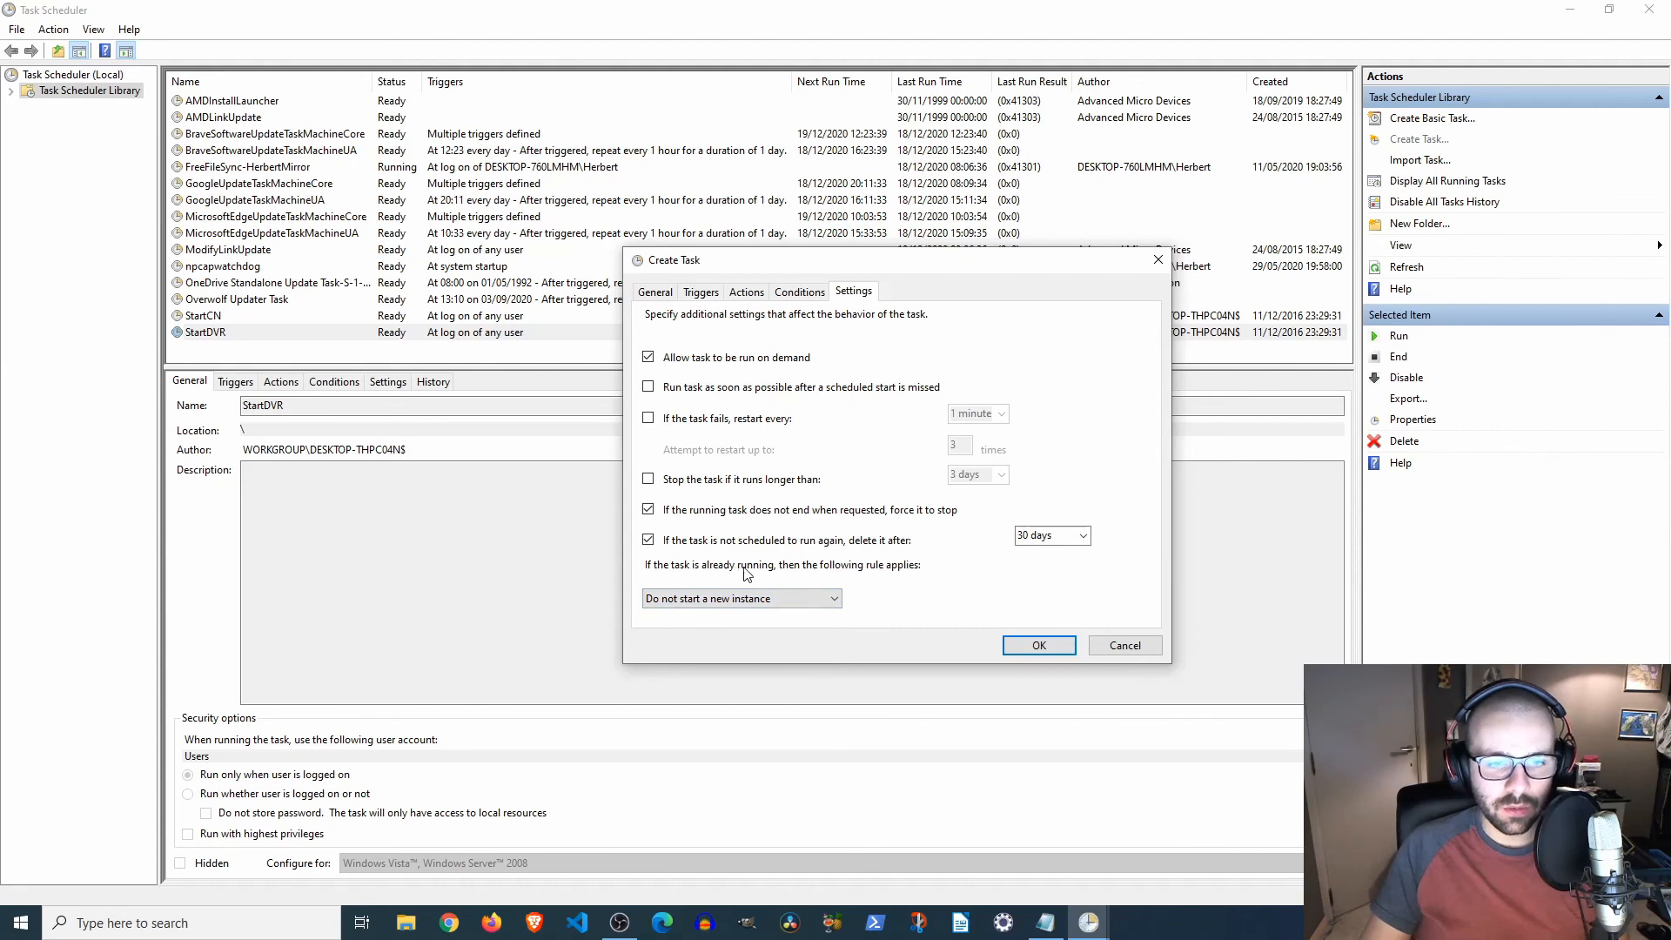
click(825, 600)
click(825, 604)
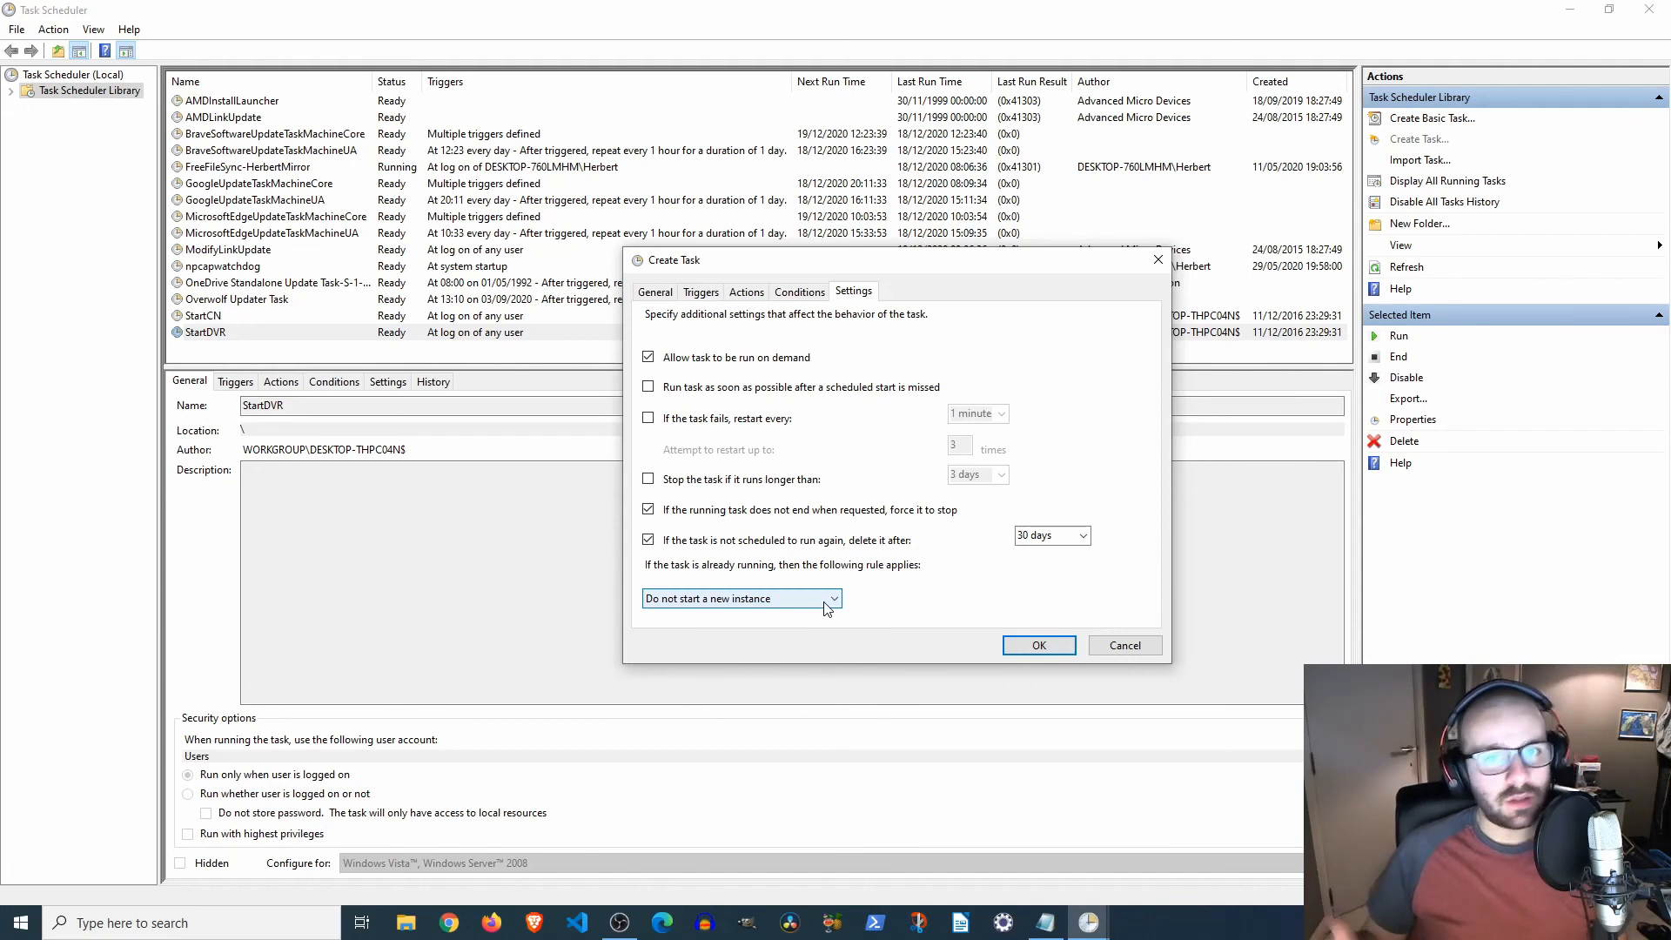
click(825, 602)
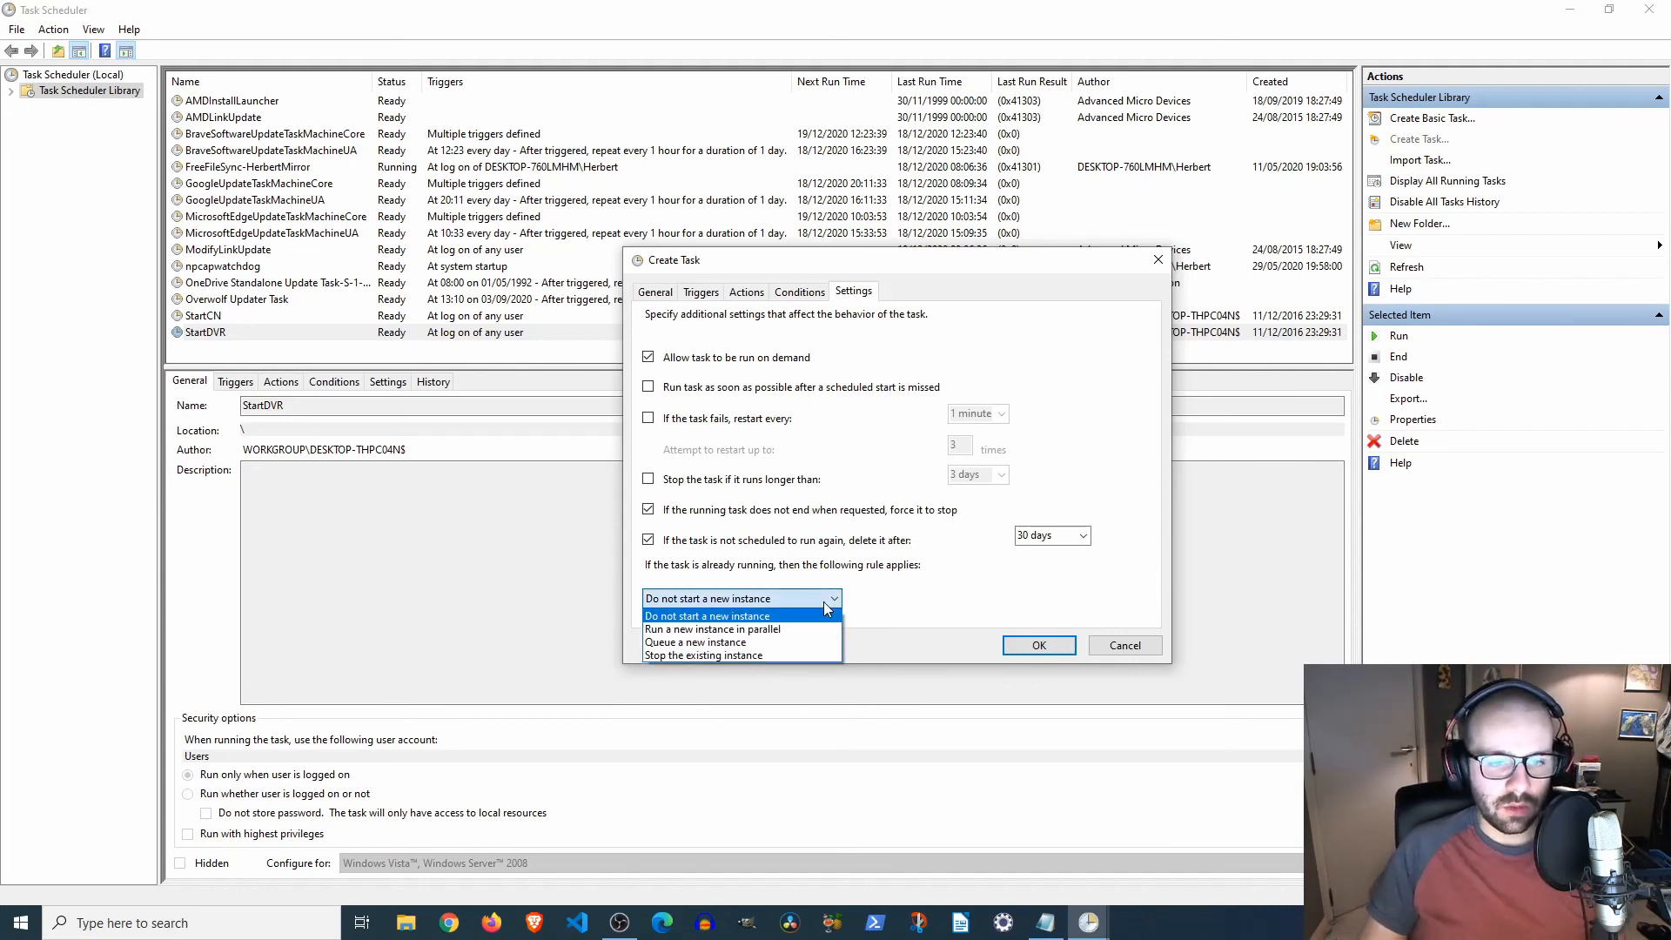
click(824, 602)
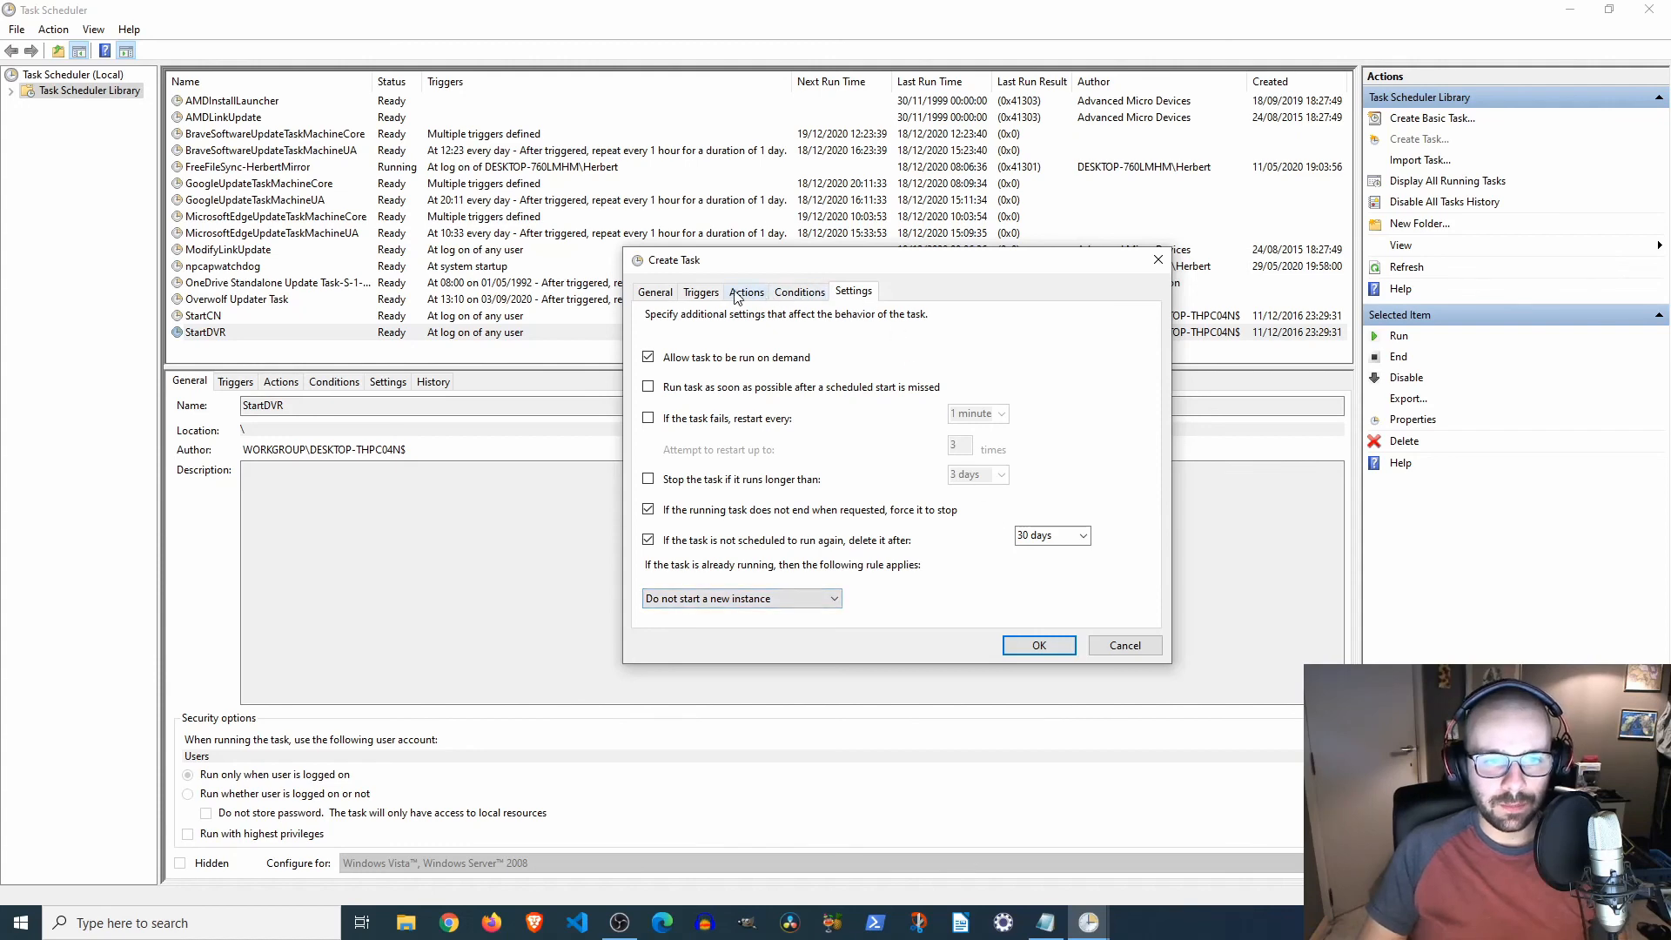